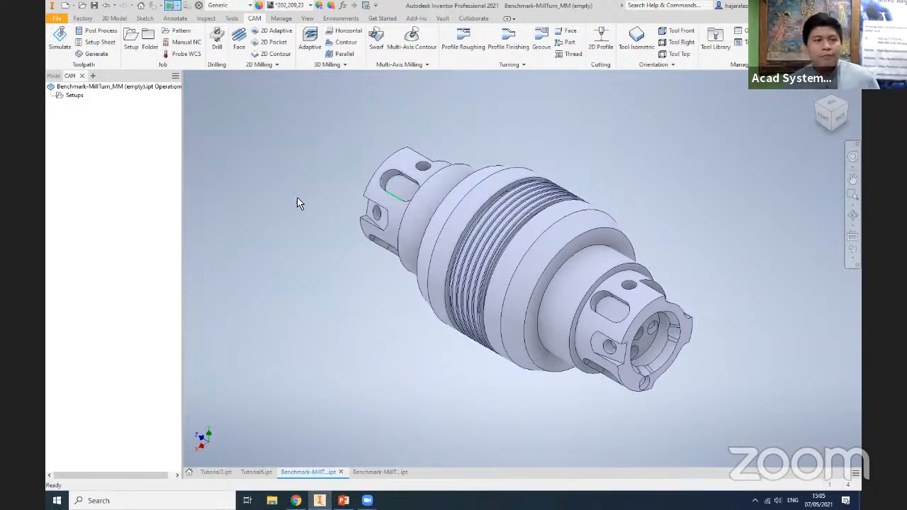
pyautogui.moveTo(393, 343); pyautogui.dragTo(371, 350, button='middle')
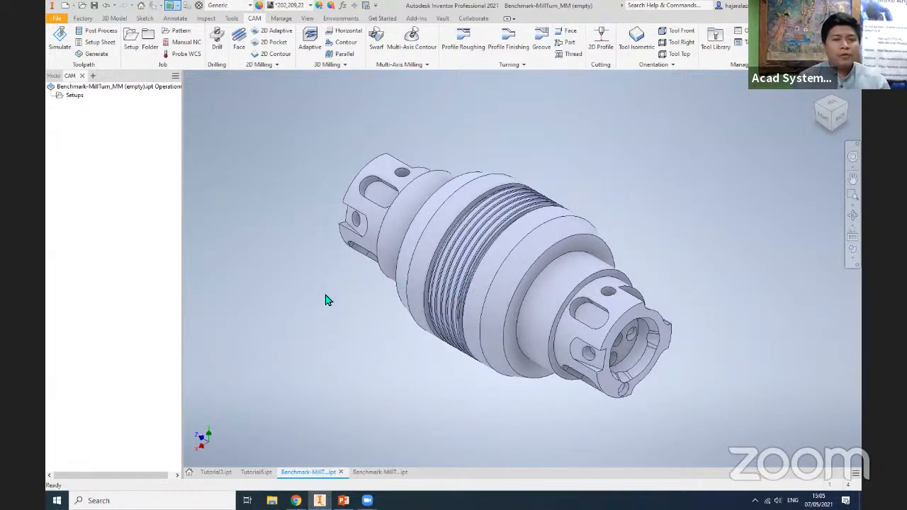
pyautogui.scroll(-2, 326, 300)
pyautogui.scroll(6, 332, 302)
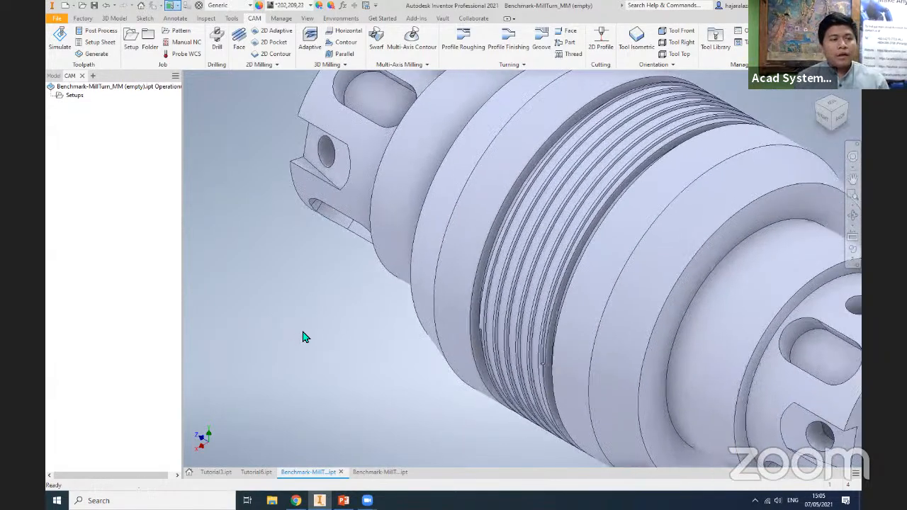
pyautogui.scroll(-5, 302, 337)
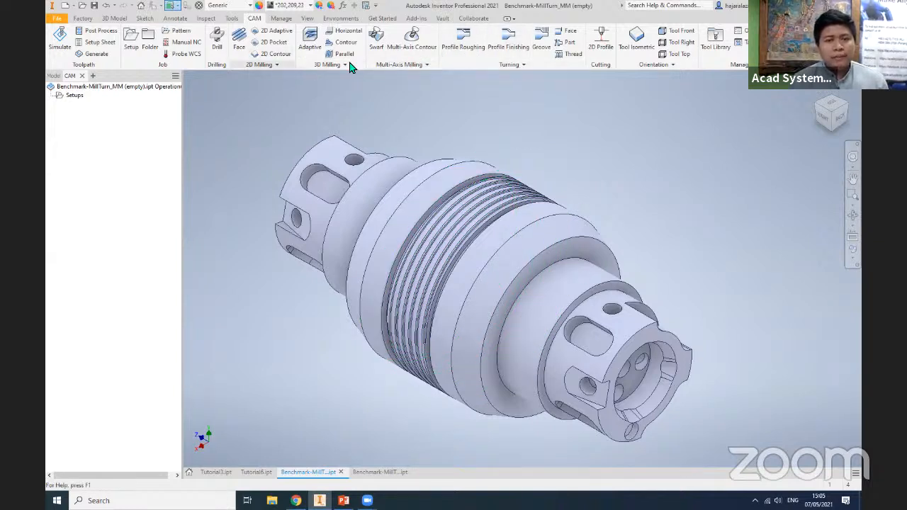
# - Switch to PowerPoint, highlight the download link for the empty 3D model, and return to Inventor
pyautogui.hotkey('alt', 'Tab')
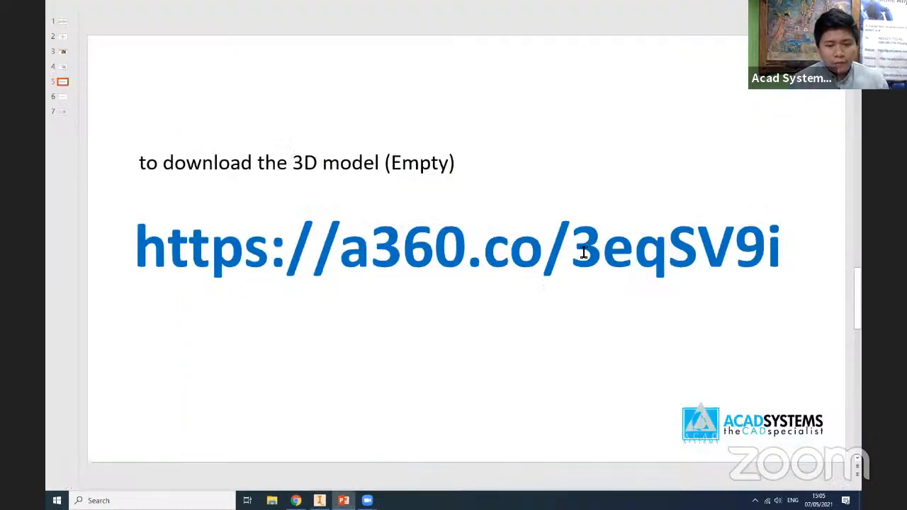
pyautogui.click(571, 248)
pyautogui.moveTo(784, 252); pyautogui.dragTo(121, 202)
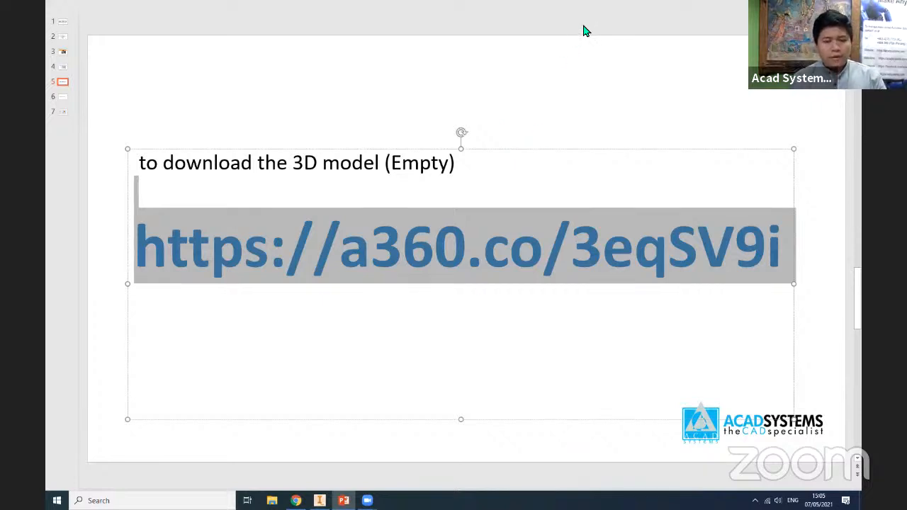
pyautogui.press('Escape')
pyautogui.press('Escape')
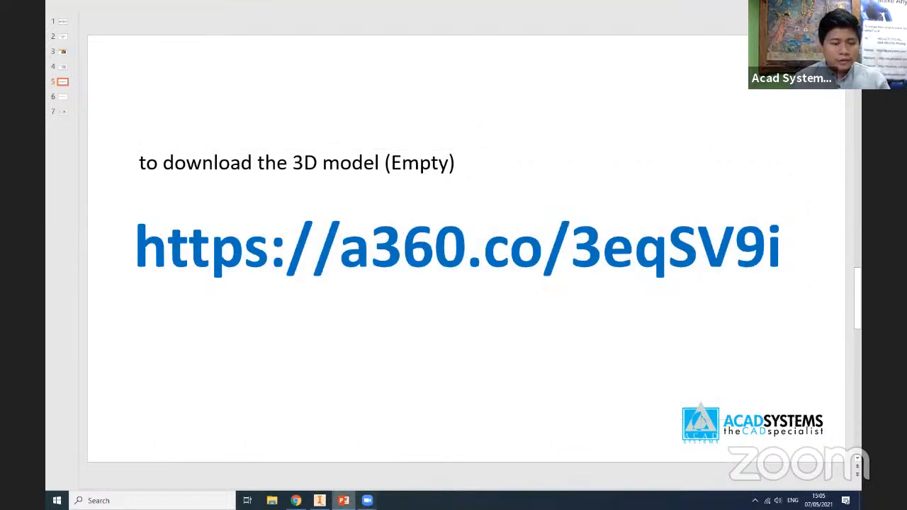
pyautogui.click(320, 500)
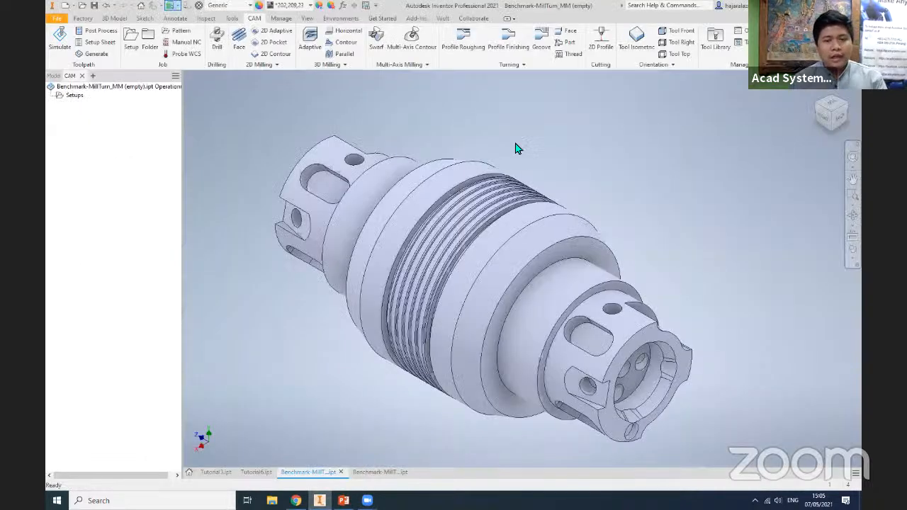
# - Start a CAM setup for the part with the operation type Turning or mill/turn
pyautogui.moveTo(366, 338); pyautogui.dragTo(425, 290, button='middle')
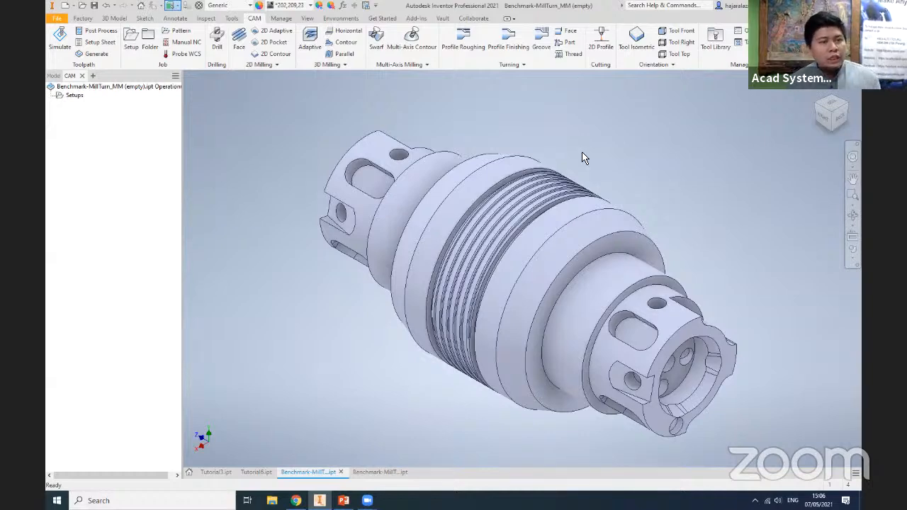
pyautogui.moveTo(396, 312); pyautogui.dragTo(397, 291, button='middle')
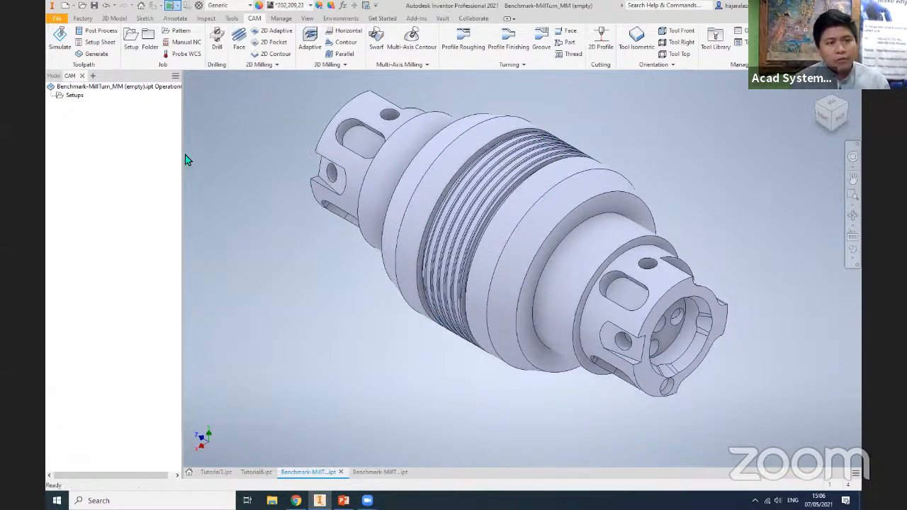
pyautogui.click(130, 48)
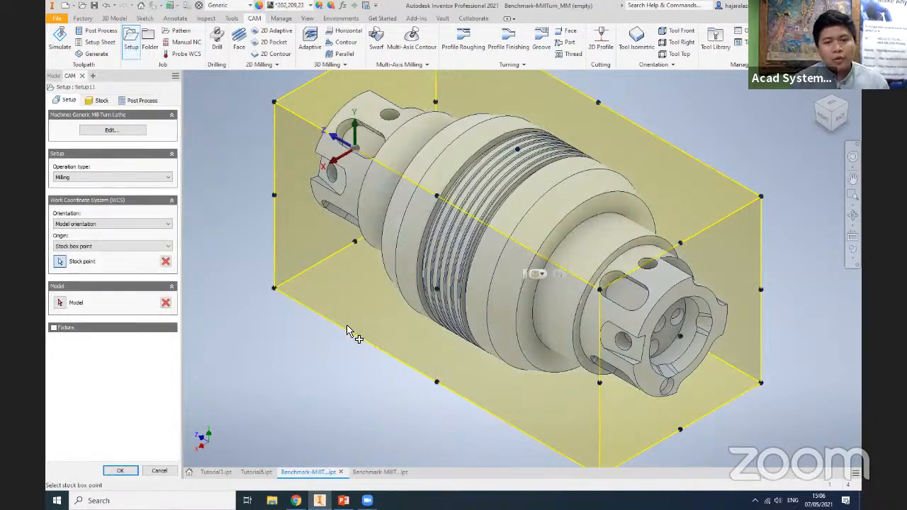
pyautogui.scroll(4, 347, 331)
pyautogui.scroll(-4, 402, 283)
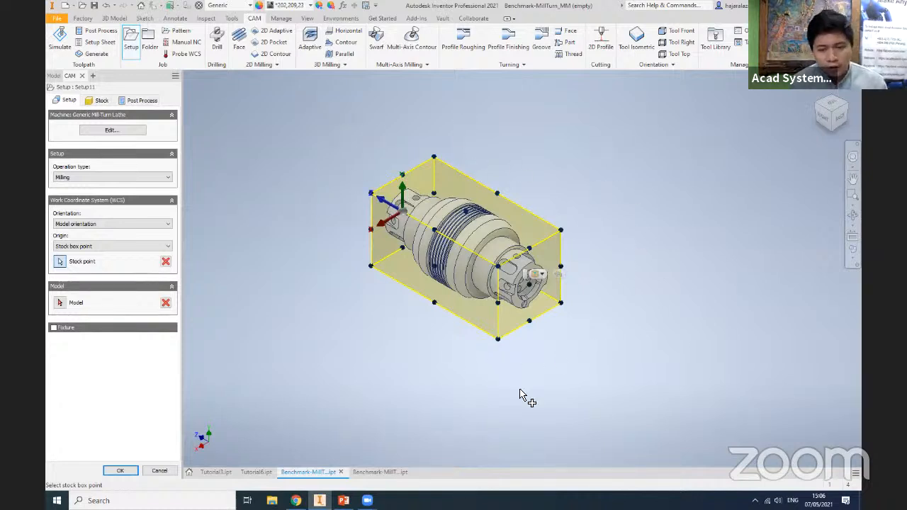
pyautogui.scroll(-2, 378, 237)
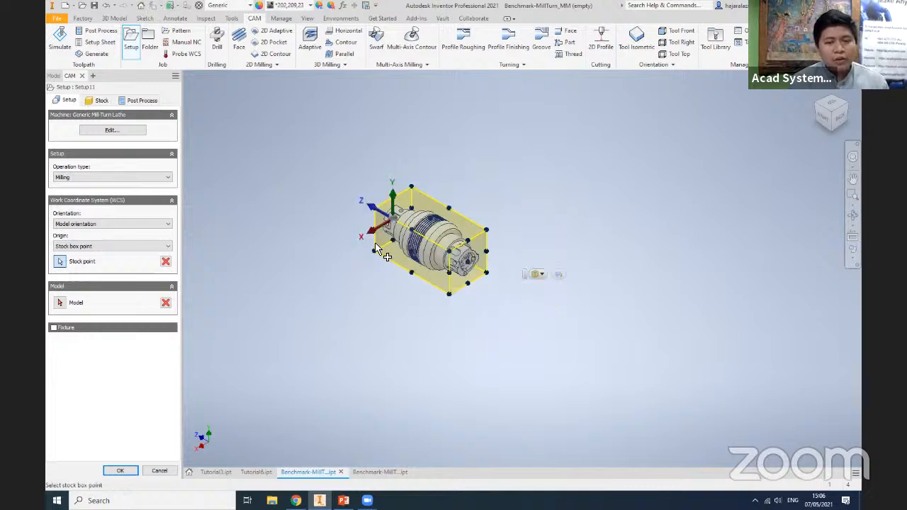
pyautogui.scroll(2, 377, 253)
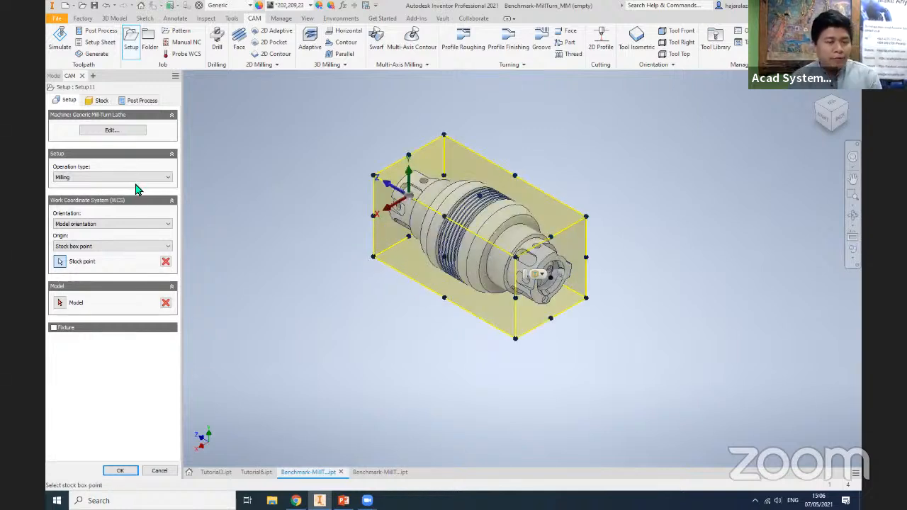
pyautogui.click(77, 180)
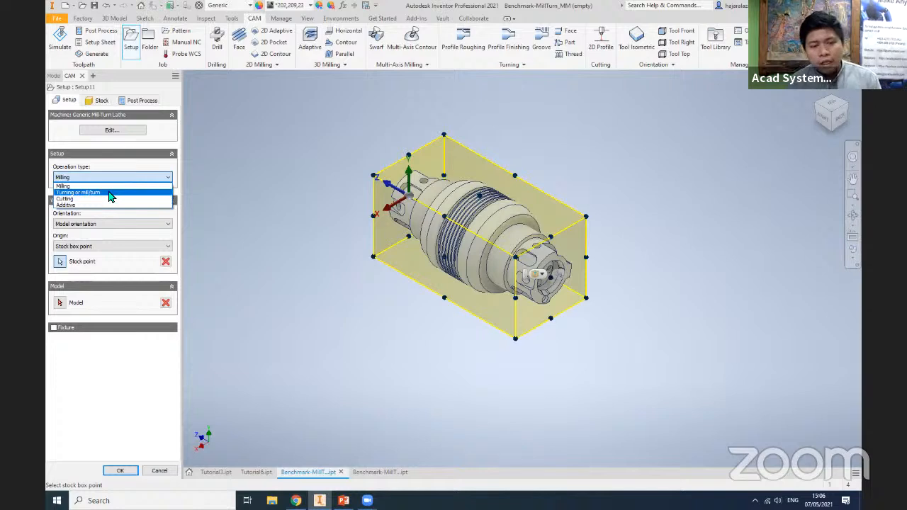
pyautogui.click(110, 193)
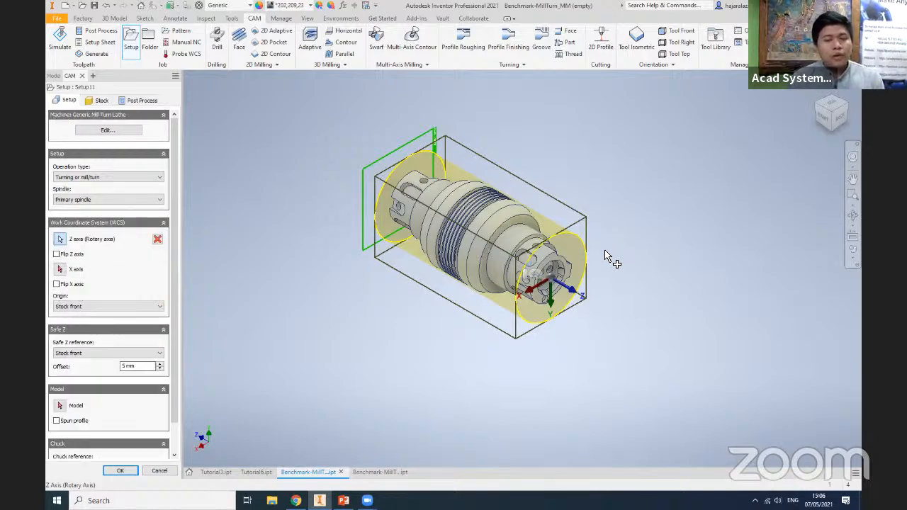
# - Try to use the outer circular edge of the part's end face as the setup's rotary Z axis
pyautogui.scroll(4, 577, 326)
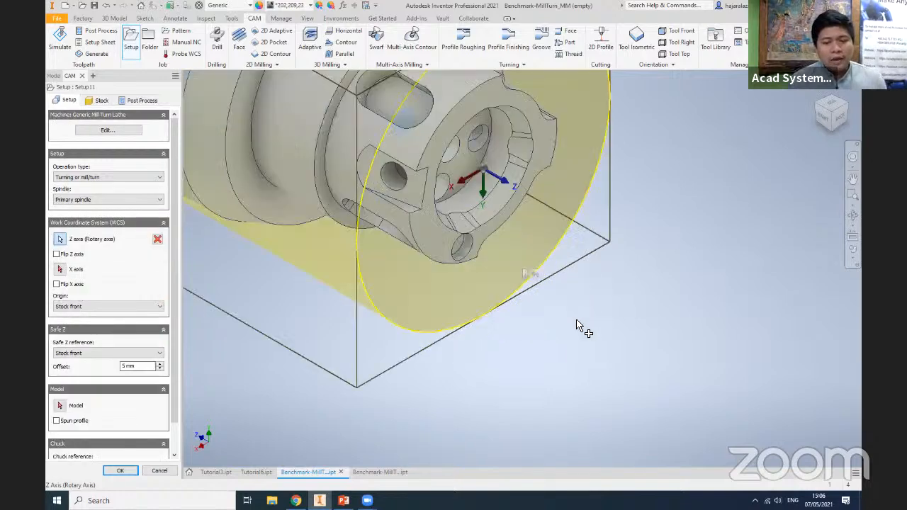
pyautogui.scroll(-1, 573, 298)
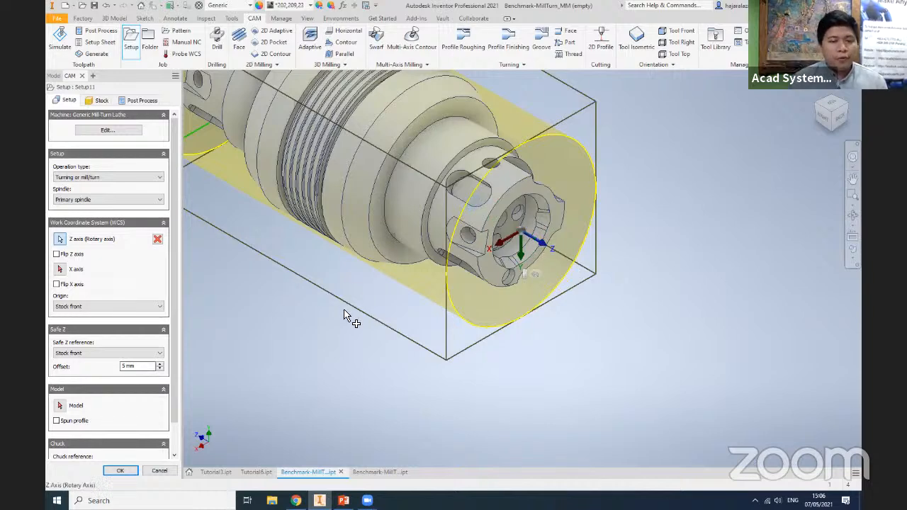
pyautogui.scroll(3, 349, 314)
pyautogui.scroll(-5, 627, 286)
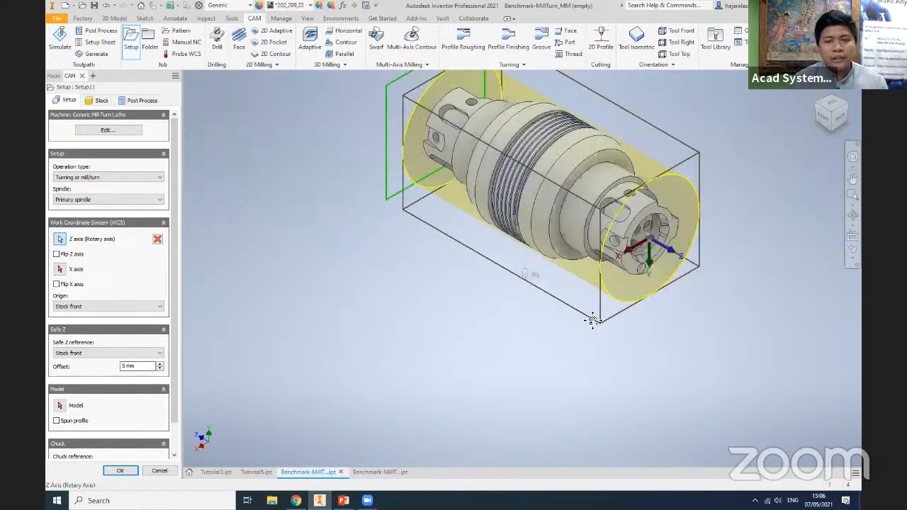
pyautogui.moveTo(591, 319); pyautogui.dragTo(616, 356, button='middle')
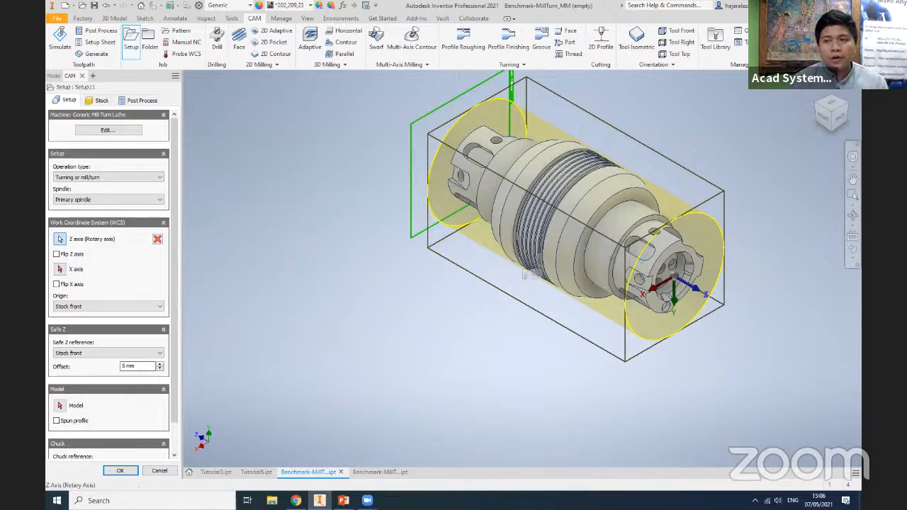
pyautogui.keyDown('shift'); pyautogui.moveTo(266, 225); pyautogui.dragTo(383, 192, button='middle'); pyautogui.keyUp('shift')
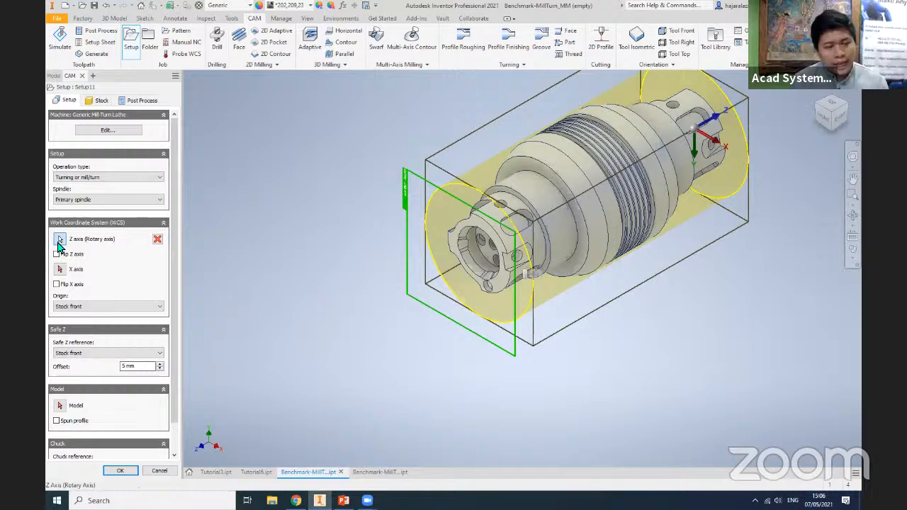
pyautogui.click(58, 242)
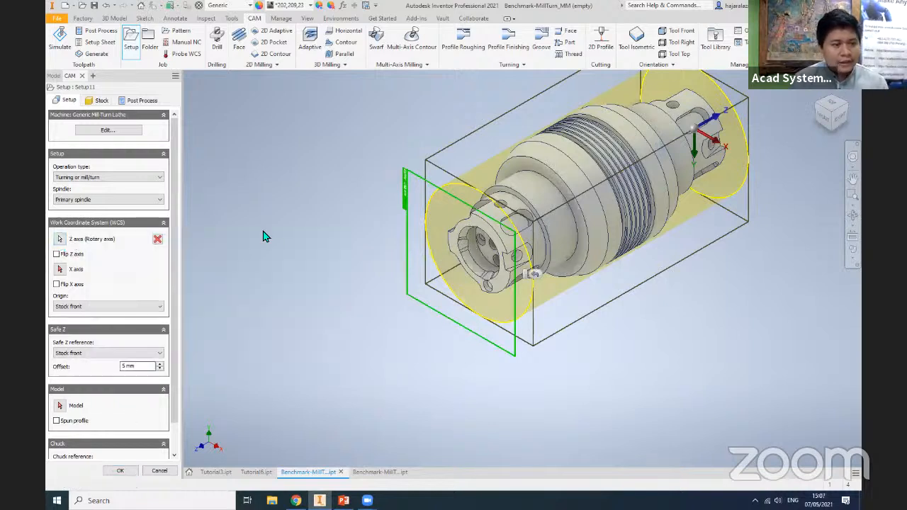
pyautogui.click(59, 242)
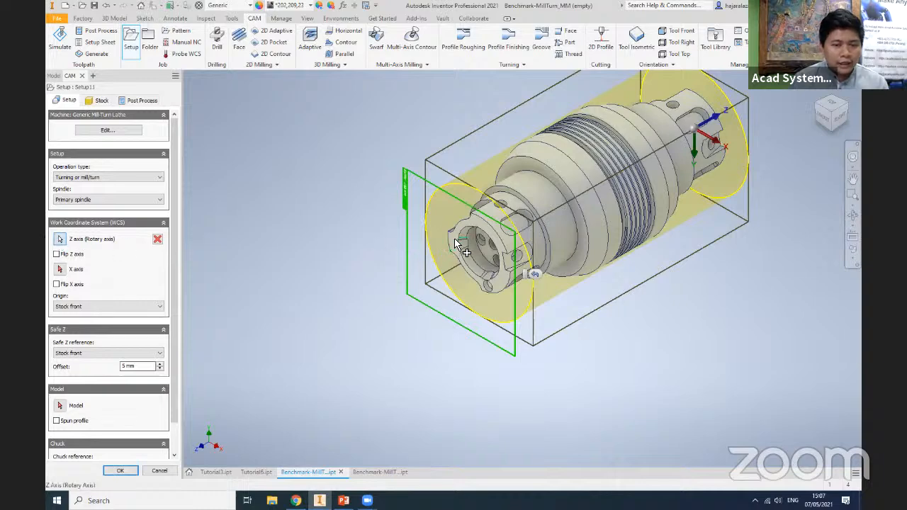
pyautogui.scroll(3, 461, 237)
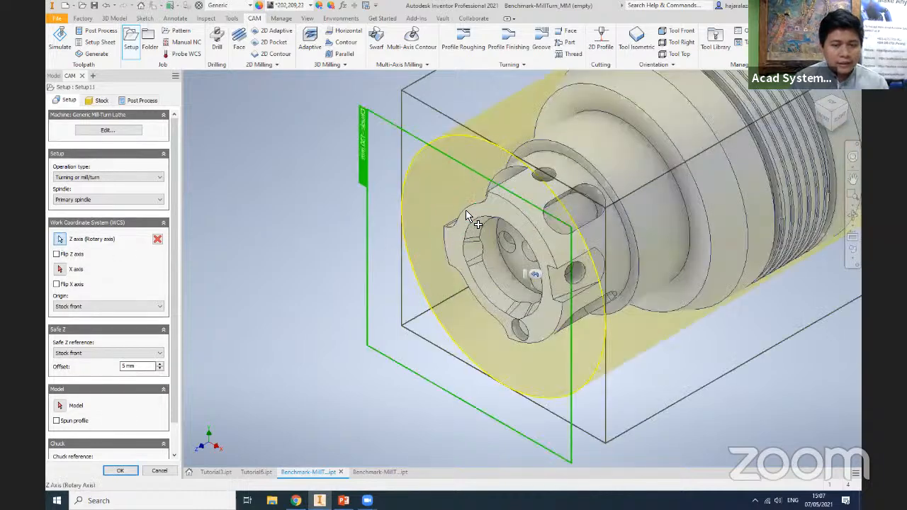
pyautogui.click(542, 243)
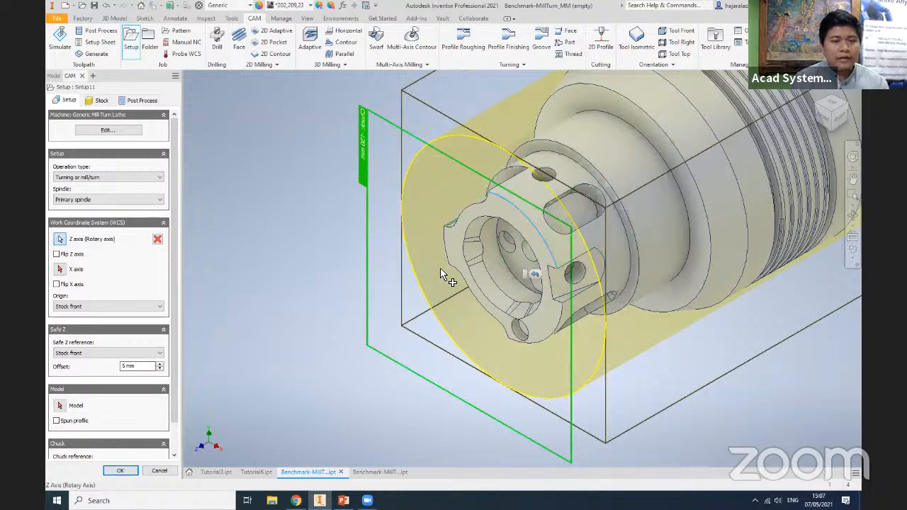
# - Define the rotary Z axis from the outer cylindrical face of the slotted end, and discard the setup
pyautogui.click(60, 240)
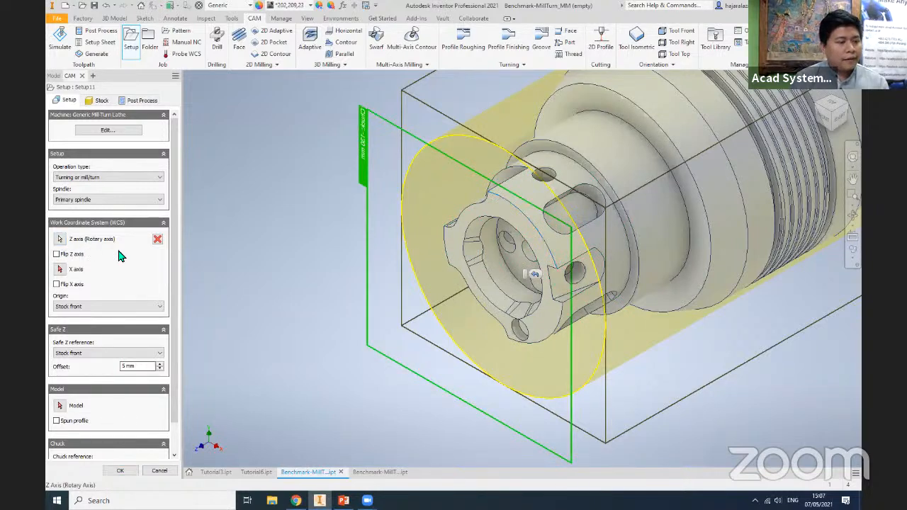
pyautogui.click(60, 241)
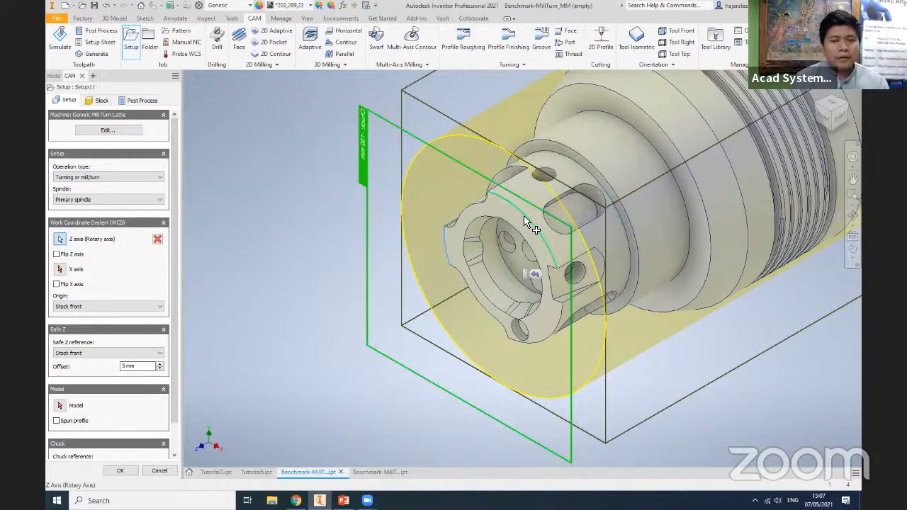
pyautogui.click(583, 221)
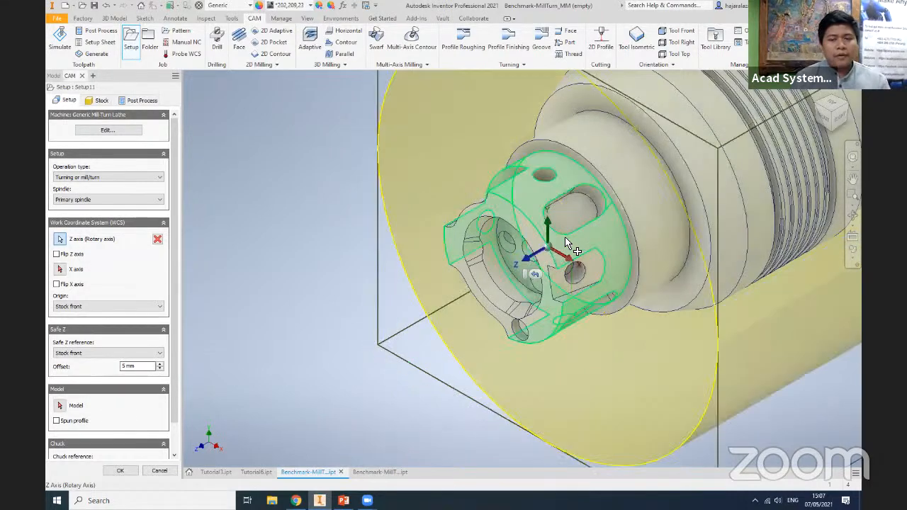
pyautogui.scroll(5, 465, 304)
pyautogui.scroll(-4, 465, 304)
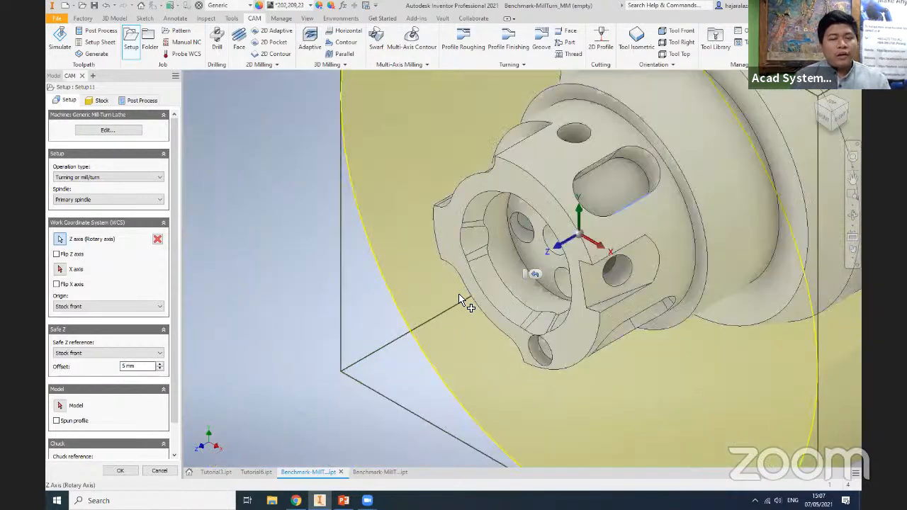
pyautogui.scroll(-5, 459, 298)
pyautogui.press('Escape')
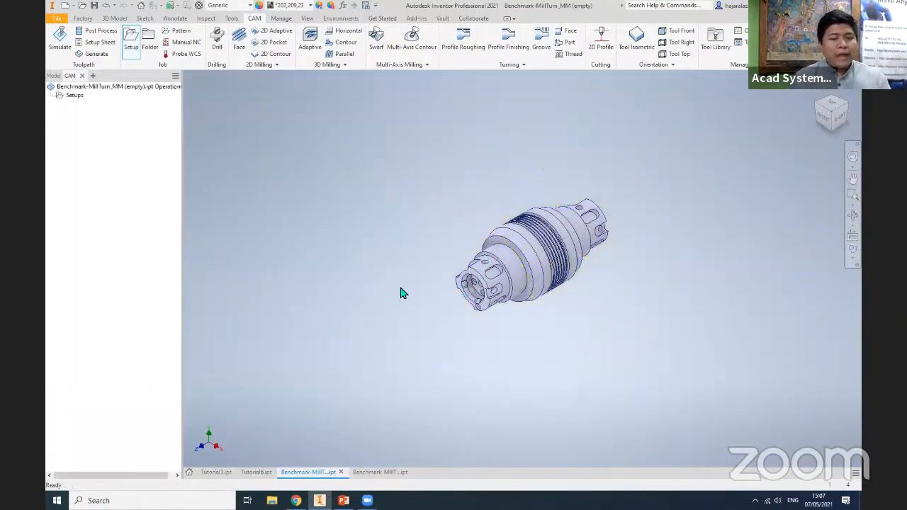
# - Create a new CAM setup and set its operation type to Turning or mill/turn
pyautogui.click(131, 41)
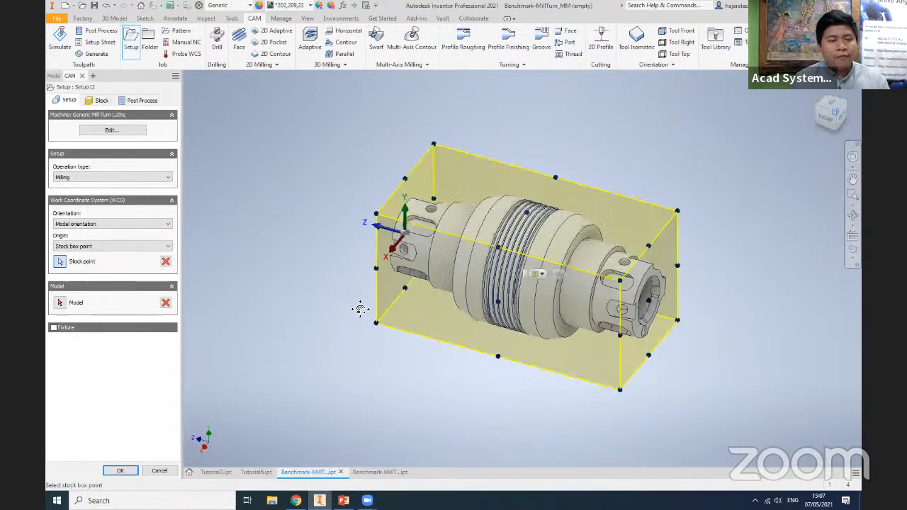
pyautogui.click(106, 177)
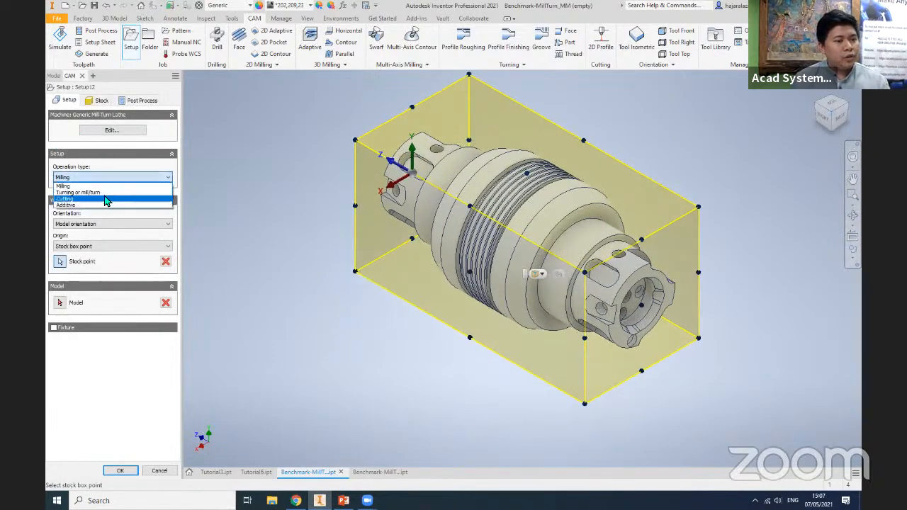
pyautogui.click(106, 188)
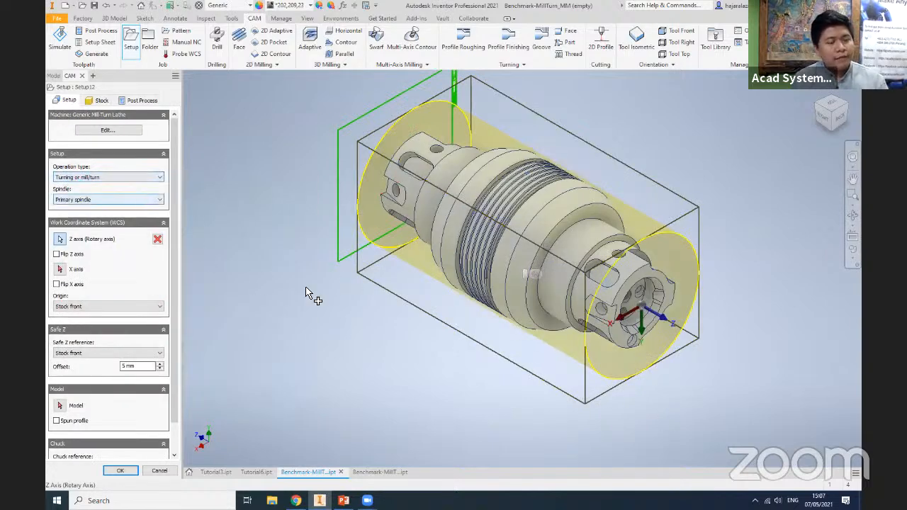
# - Review the spindle options of the setup and examine the part and its stock from the right side
pyautogui.moveTo(312, 285); pyautogui.dragTo(324, 267, button='middle')
pyautogui.click(88, 199)
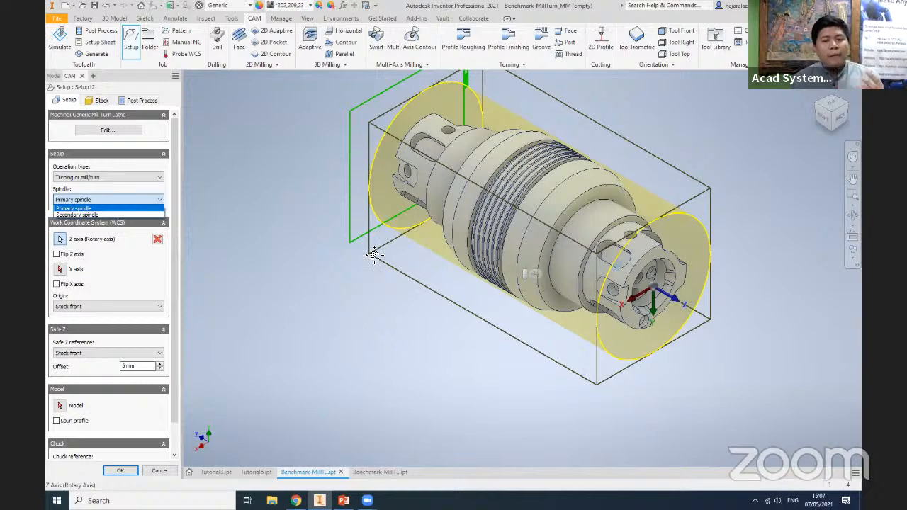
pyautogui.click(337, 282)
pyautogui.moveTo(337, 282); pyautogui.dragTo(280, 307, button='middle')
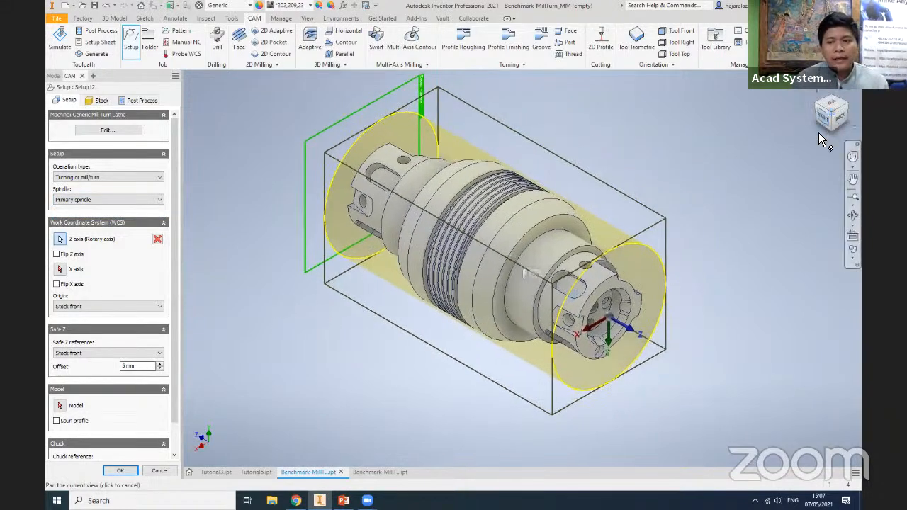
pyautogui.click(823, 122)
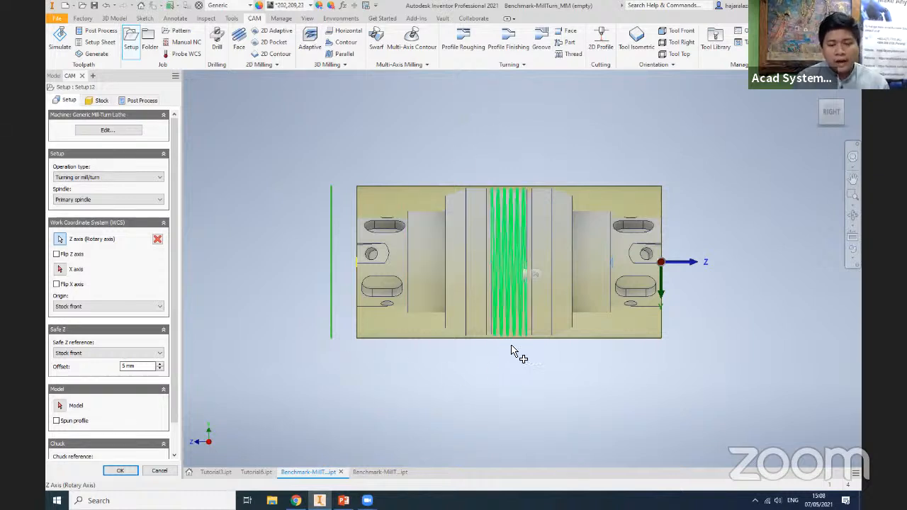
# - Select the whole mill-turn body as the model of the turning setup
pyautogui.click(842, 101)
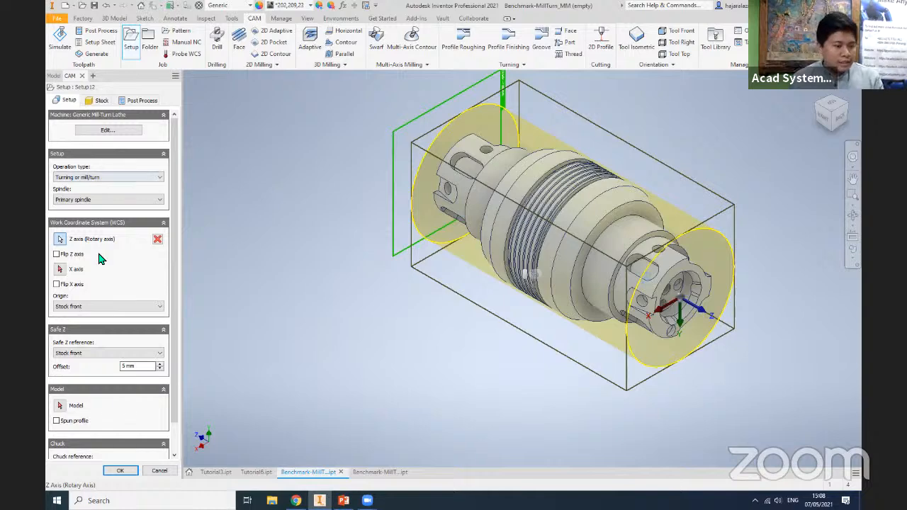
pyautogui.click(59, 406)
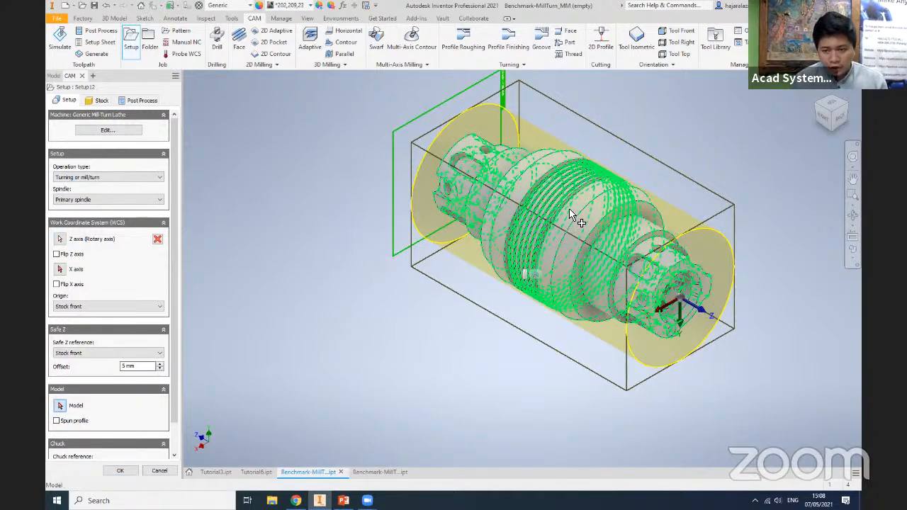
pyautogui.click(538, 232)
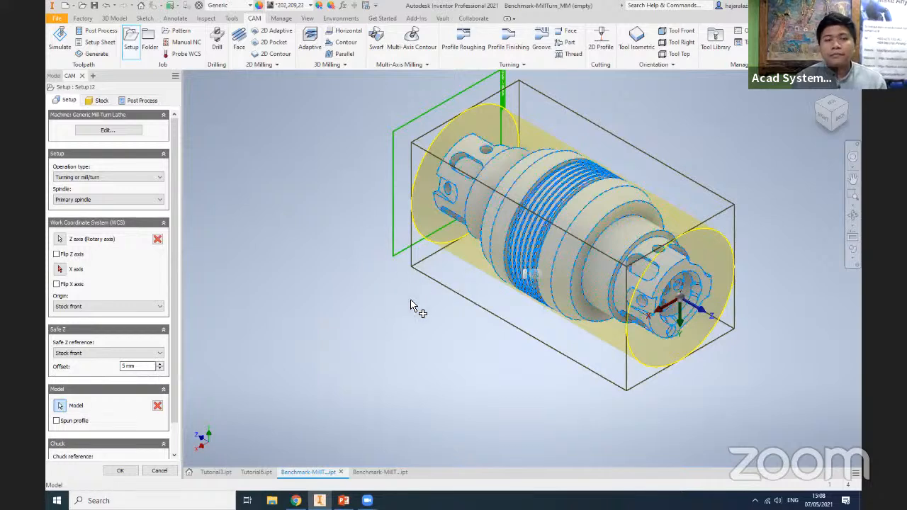
# - Try the From solid stock mode with the part body as stock, and return to the Fixed size cylinder mode
pyautogui.click(100, 102)
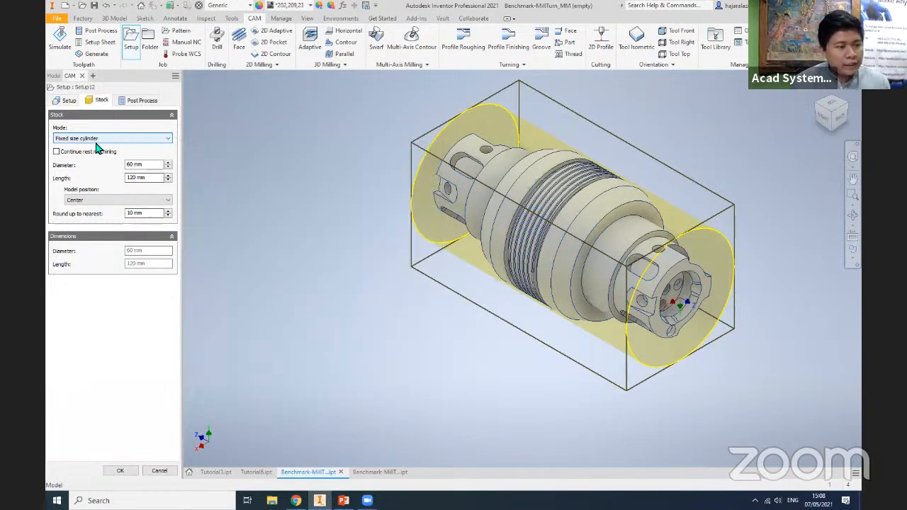
pyautogui.click(97, 141)
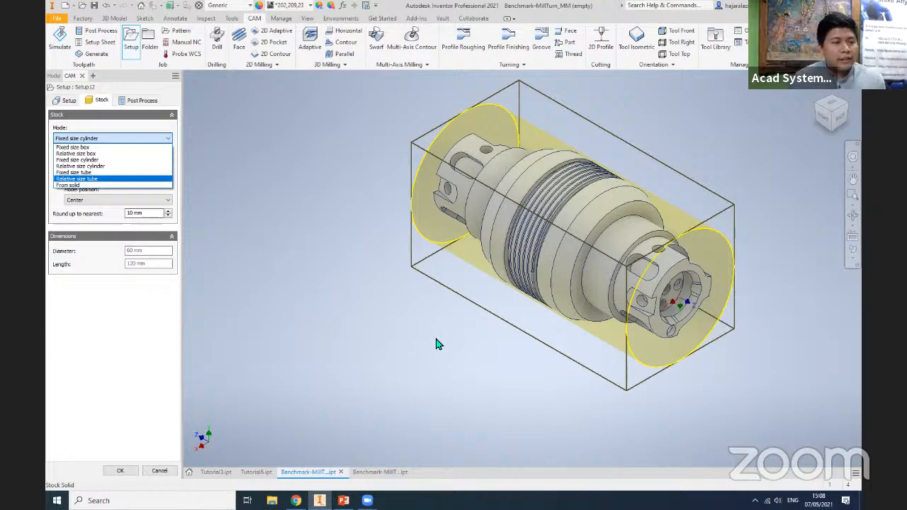
pyautogui.click(99, 185)
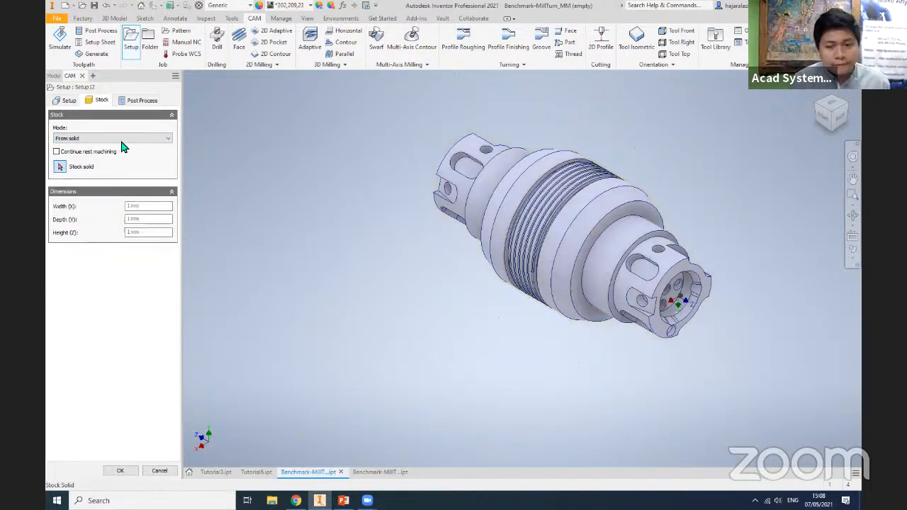
pyautogui.click(573, 188)
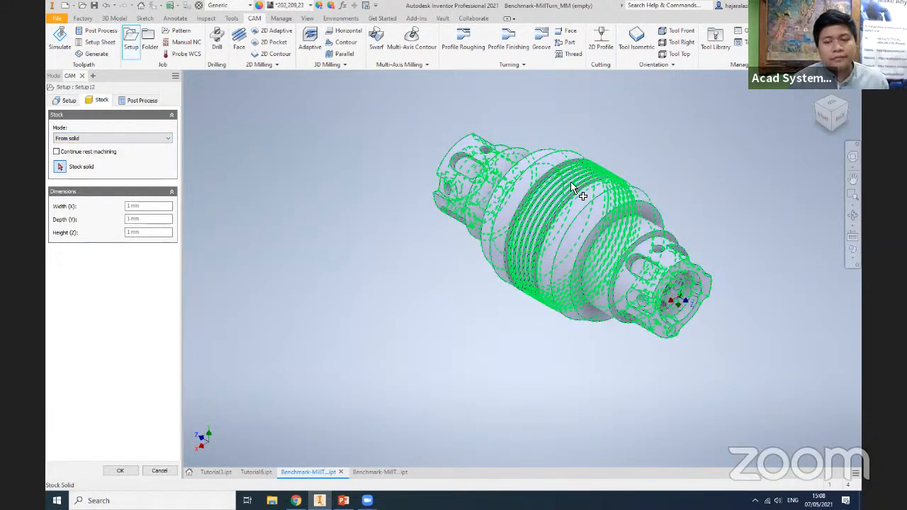
pyautogui.click(99, 140)
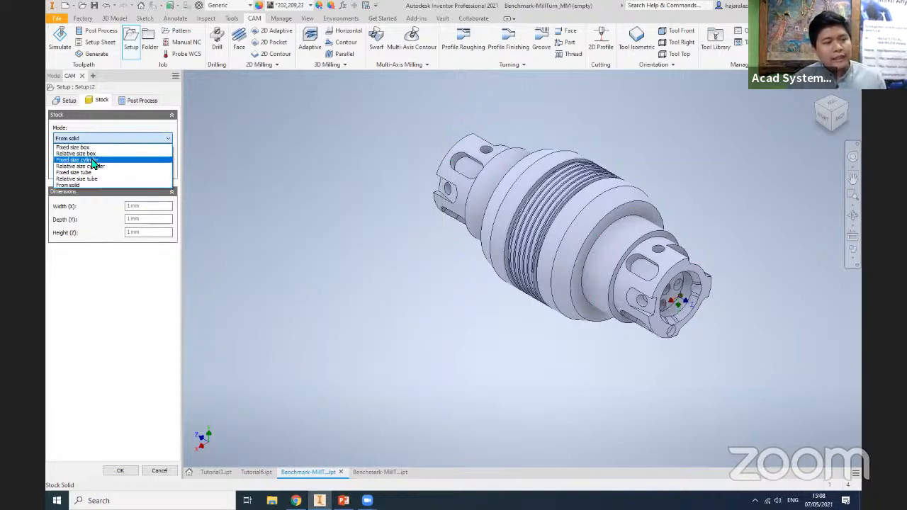
pyautogui.click(92, 160)
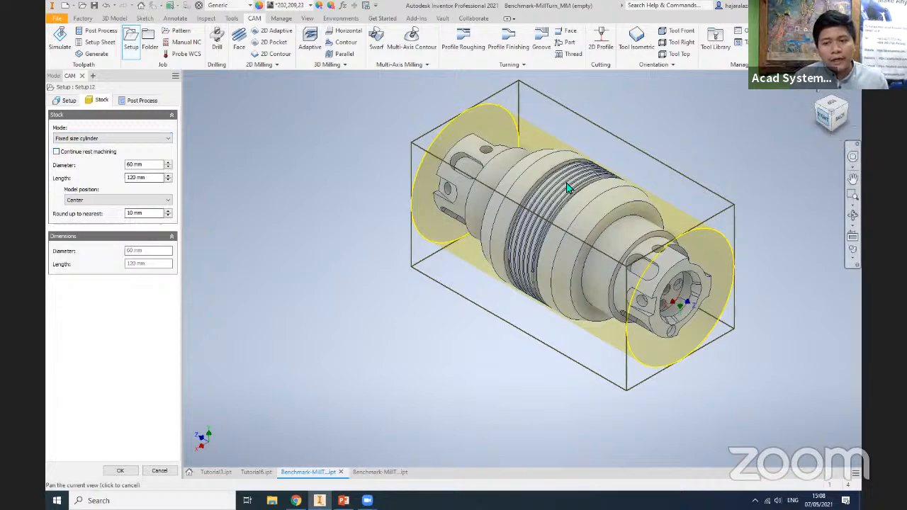
# - Set the stock cylinder's diameter to 58 mm and check its clearance around the part from the right side
pyautogui.press('F5')
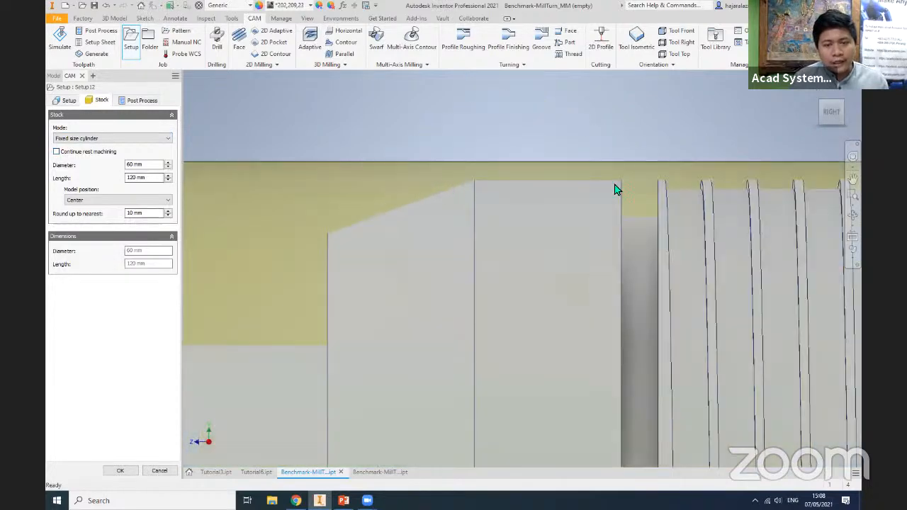
pyautogui.scroll(-7, 609, 187)
pyautogui.moveTo(670, 225); pyautogui.dragTo(523, 165, button='middle')
pyautogui.scroll(3, 488, 195)
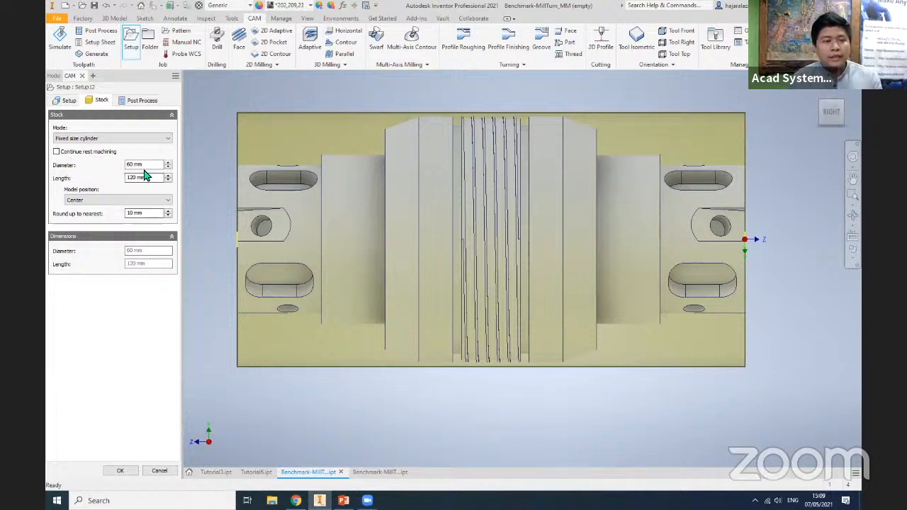
pyautogui.moveTo(133, 164); pyautogui.dragTo(124, 164)
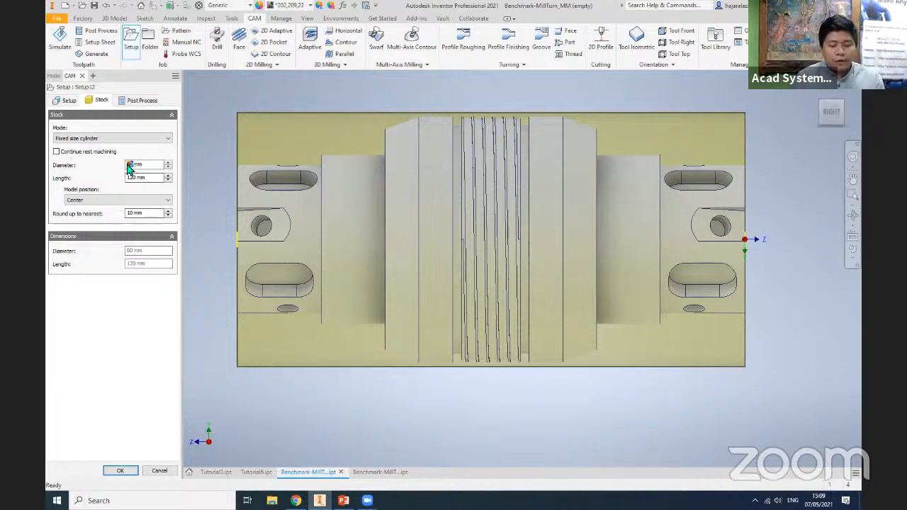
pyautogui.write('5')
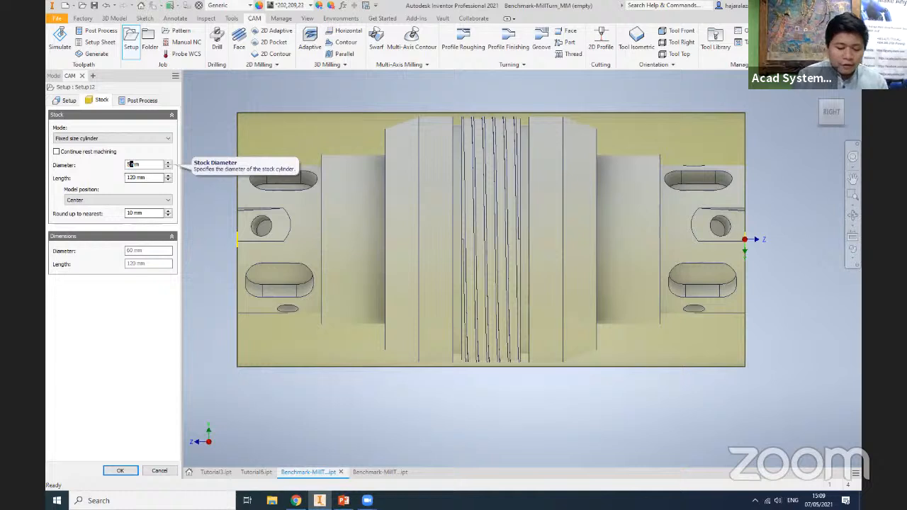
pyautogui.write('8')
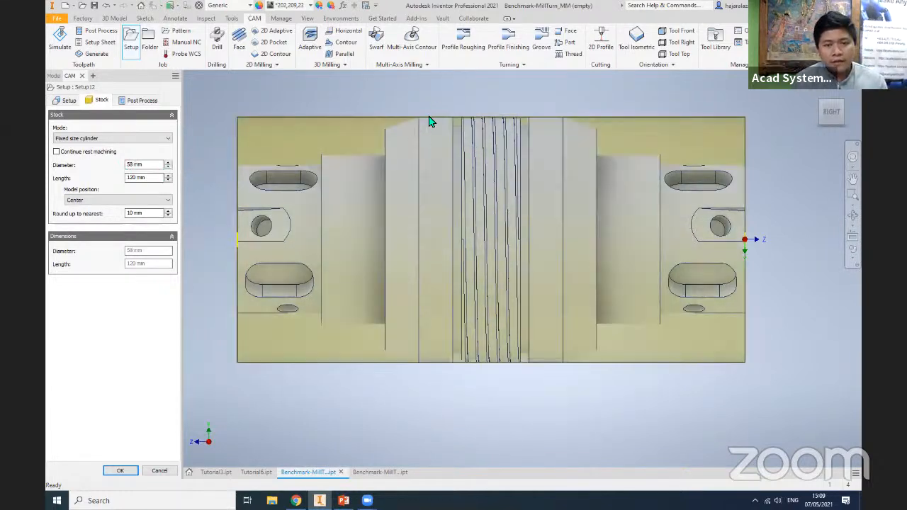
pyautogui.scroll(-5, 411, 122)
pyautogui.scroll(5, 354, 120)
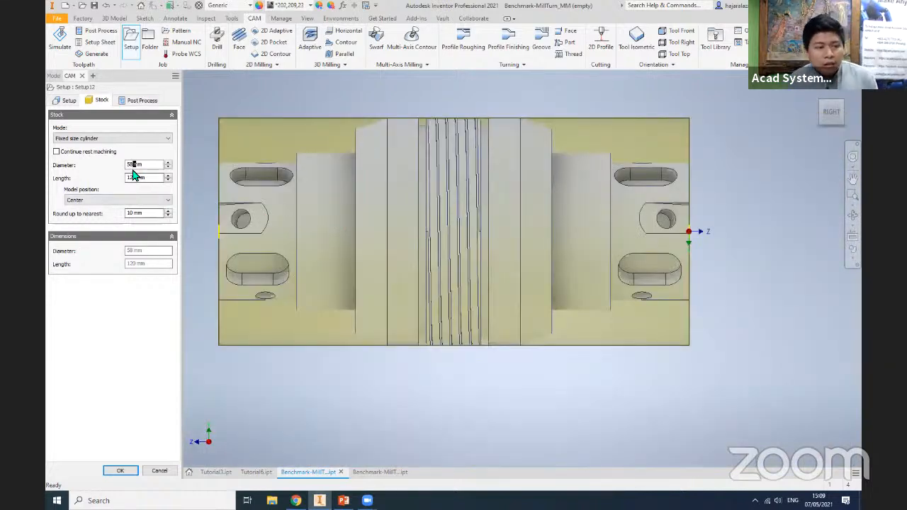
# - Set the stock cylinder's diameter to 60 mm, check it in an isometric view and accept the setup
pyautogui.moveTo(130, 165); pyautogui.dragTo(125, 170)
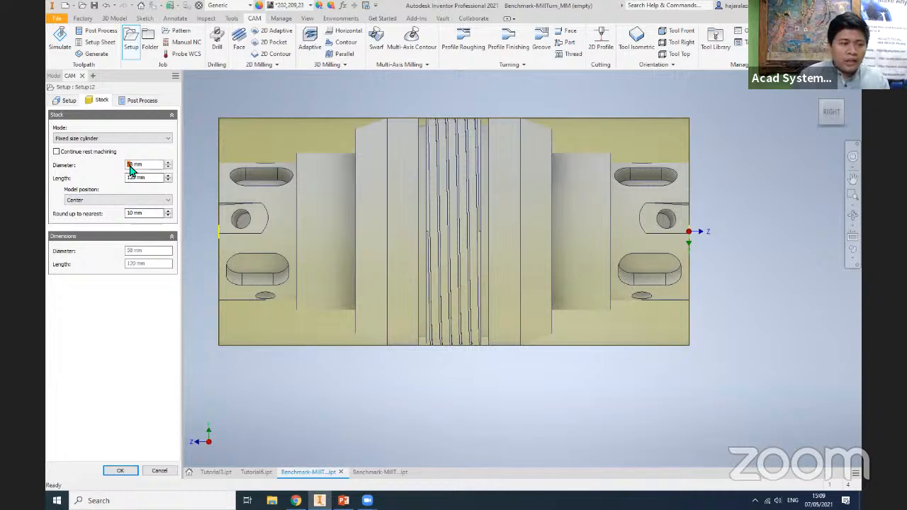
pyautogui.write('60')
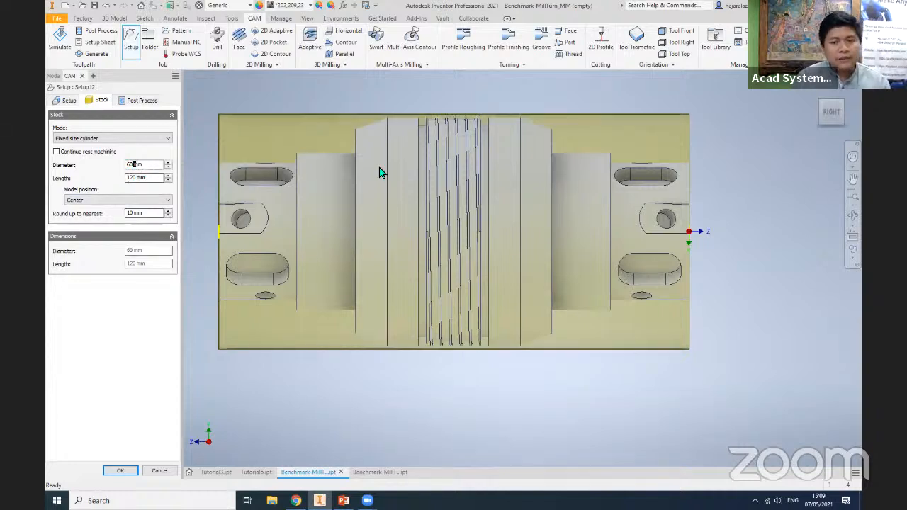
pyautogui.click(819, 101)
pyautogui.click(848, 104)
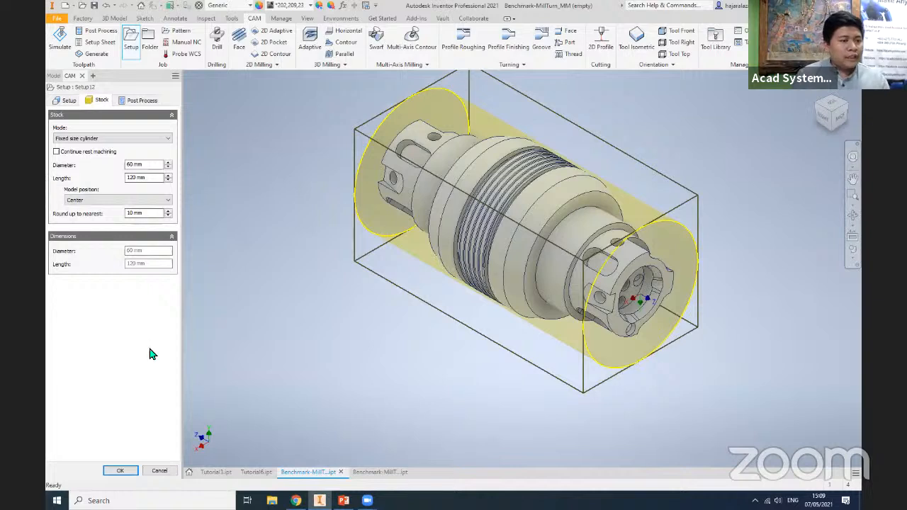
pyautogui.click(120, 470)
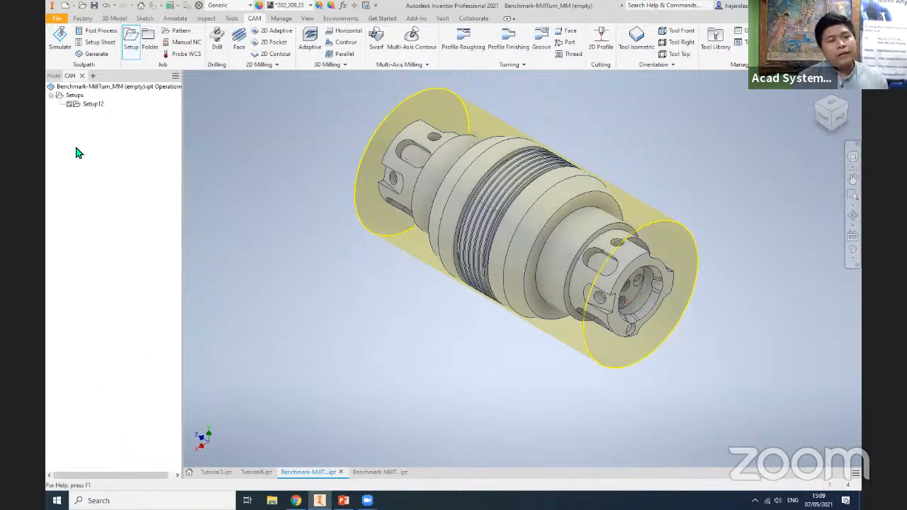
# - Rename the new setup as Primary Spindle
pyautogui.click(93, 106)
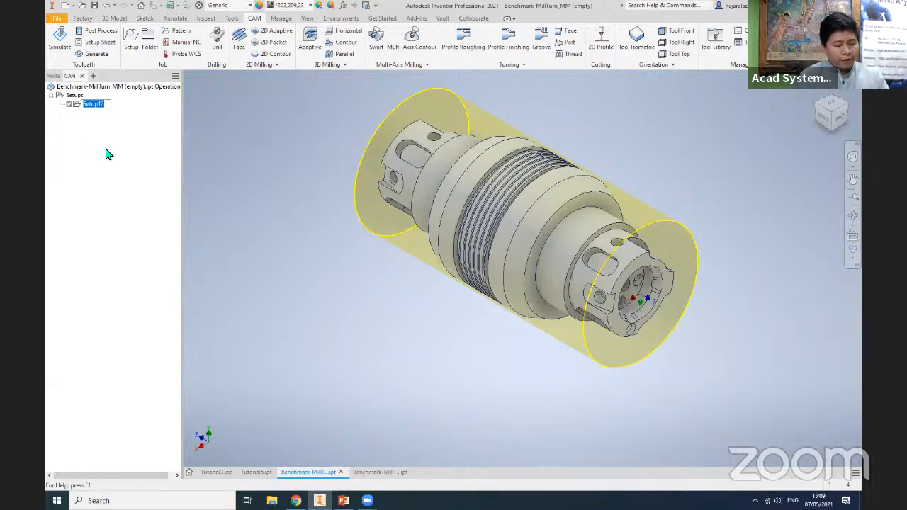
pyautogui.write('Pri')
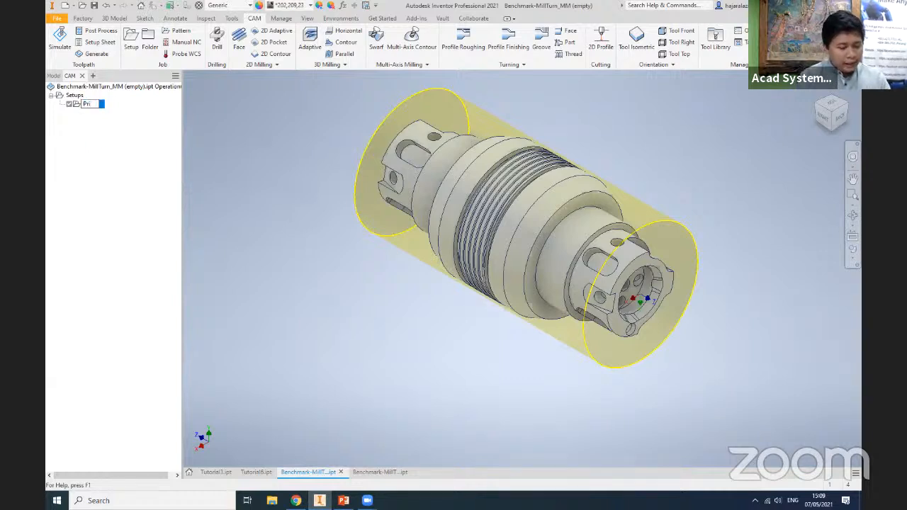
pyautogui.write('mary Spin')
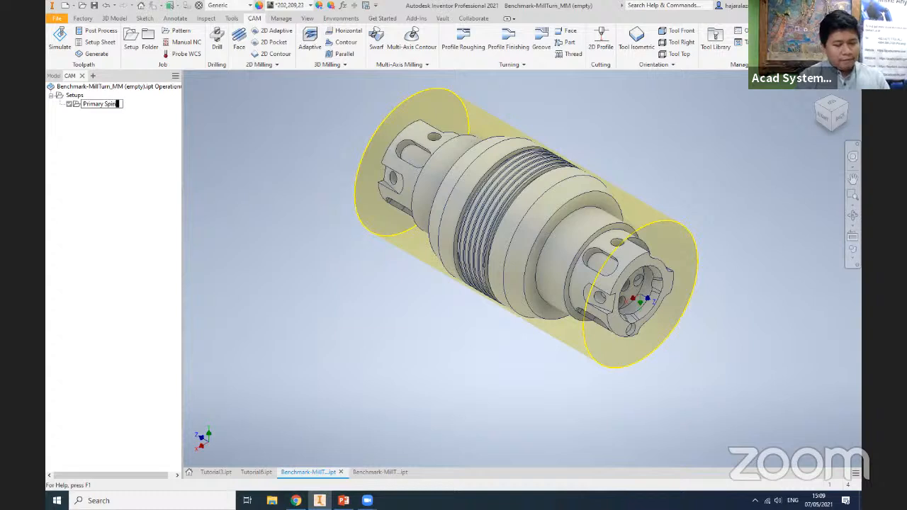
pyautogui.write('dle')
pyautogui.press('Return')
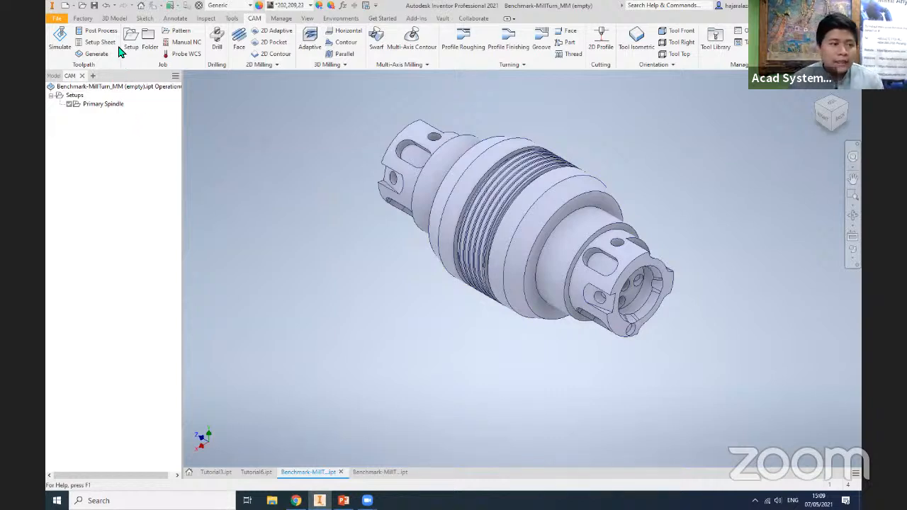
# - Add two folders named Turning Process and Milling Process under the Primary Spindle setup
pyautogui.rightClick(103, 119)
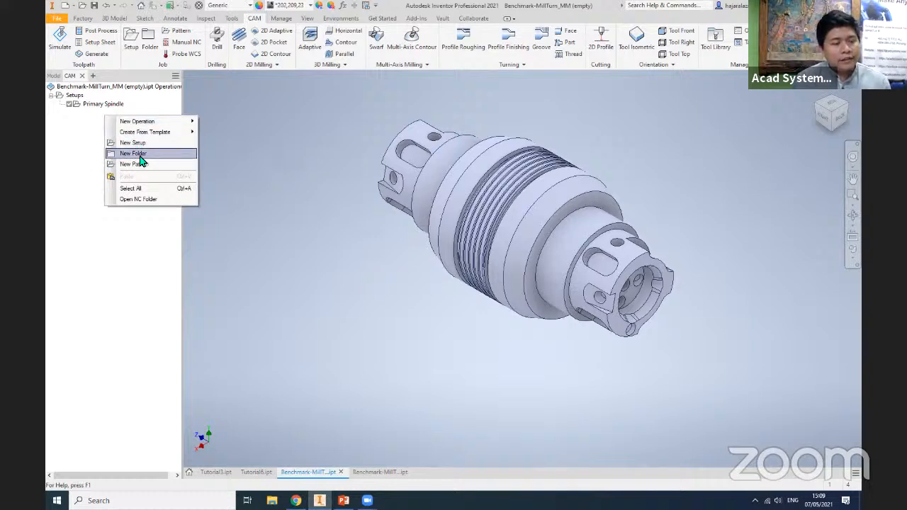
pyautogui.click(140, 155)
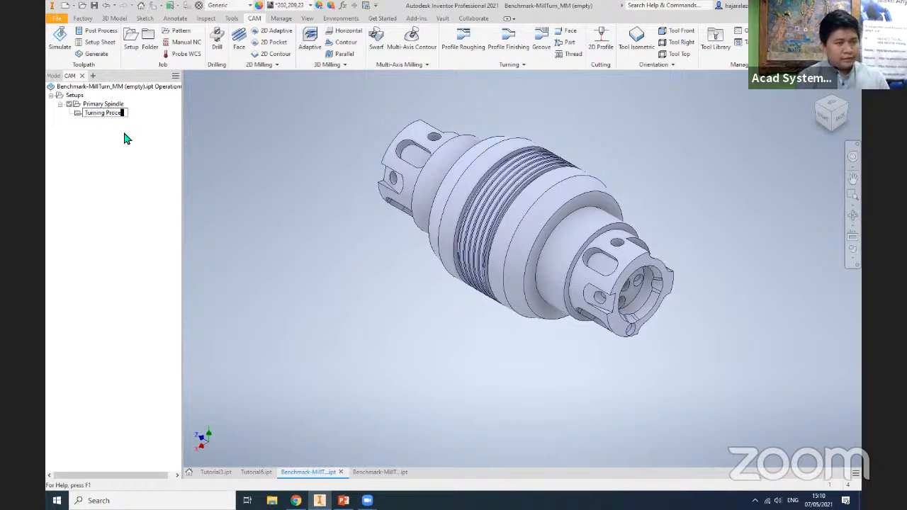
pyautogui.click(161, 132)
pyautogui.rightClick(128, 148)
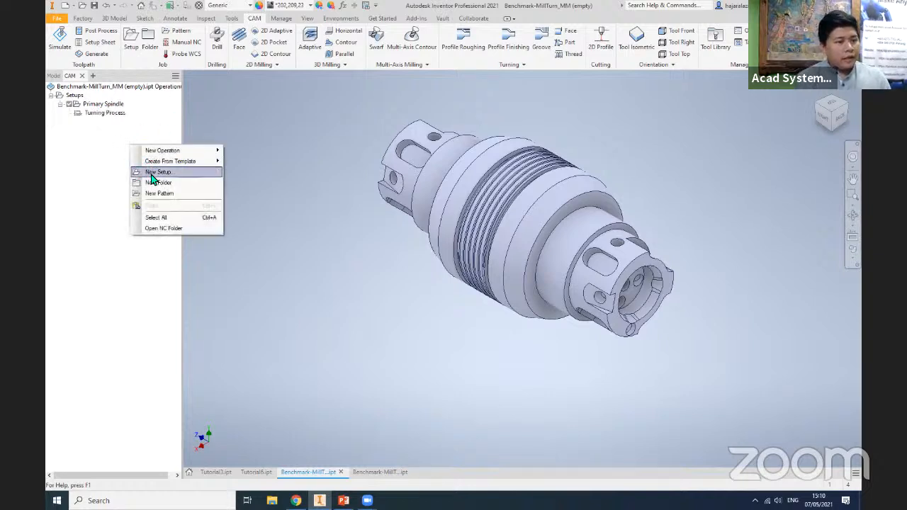
pyautogui.click(159, 183)
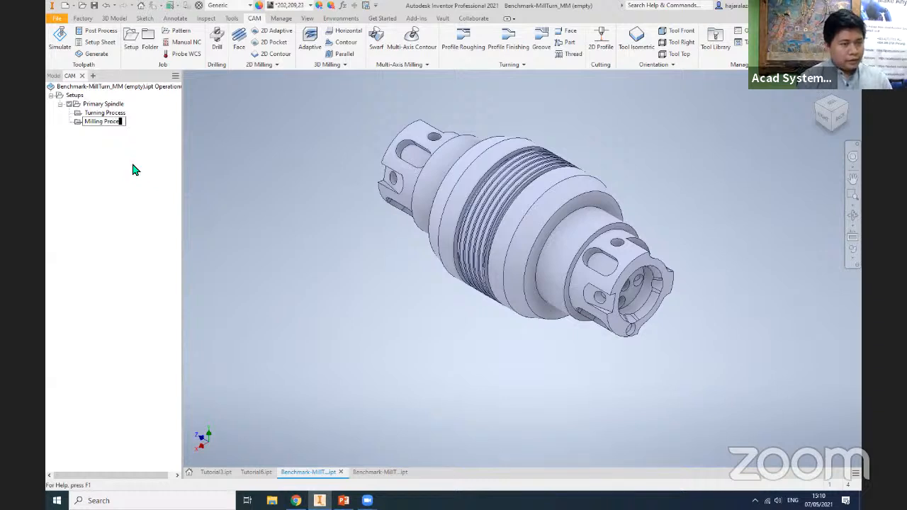
pyautogui.click(112, 114)
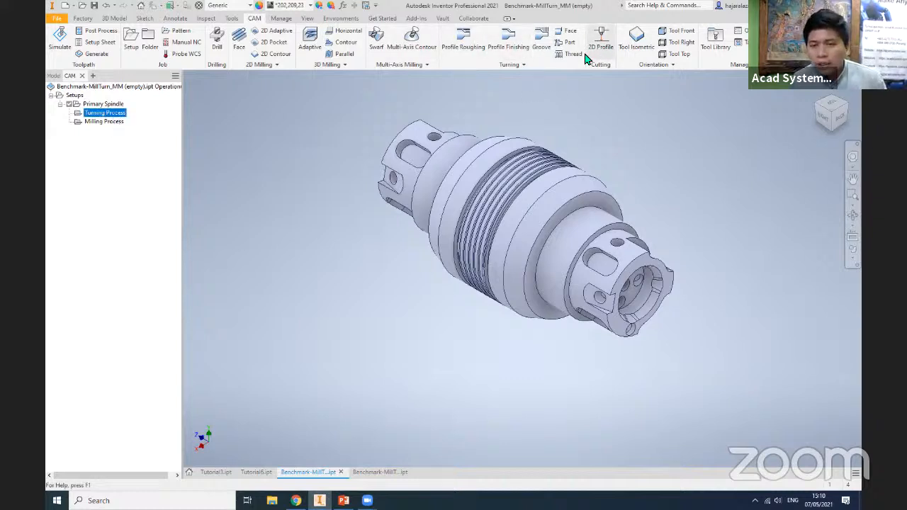
pyautogui.click(533, 67)
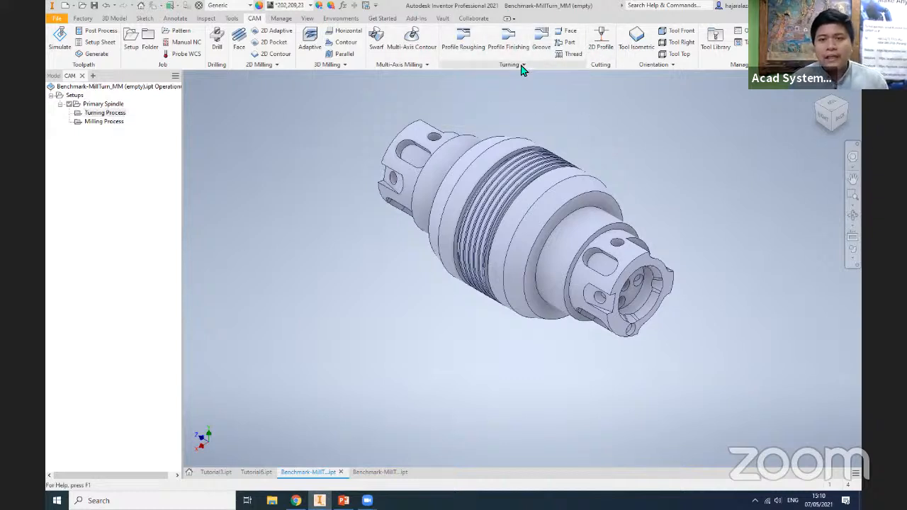
pyautogui.click(522, 66)
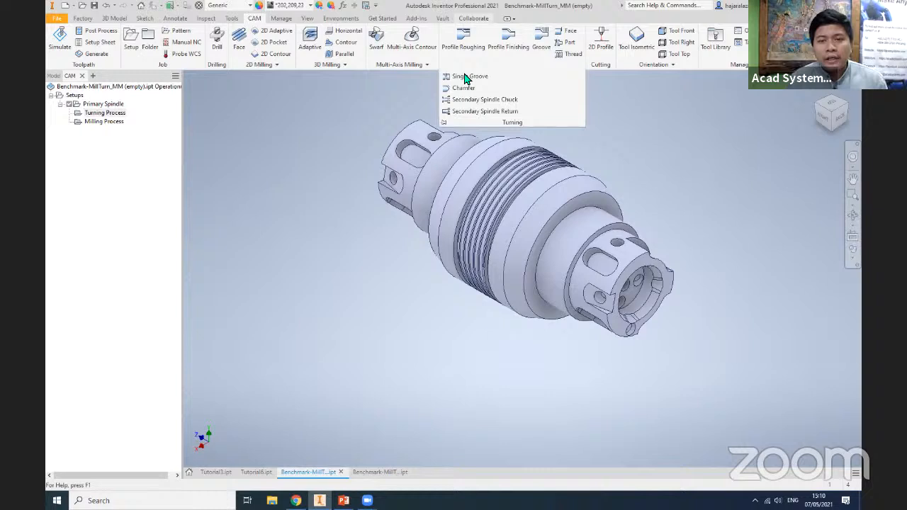
pyautogui.click(102, 123)
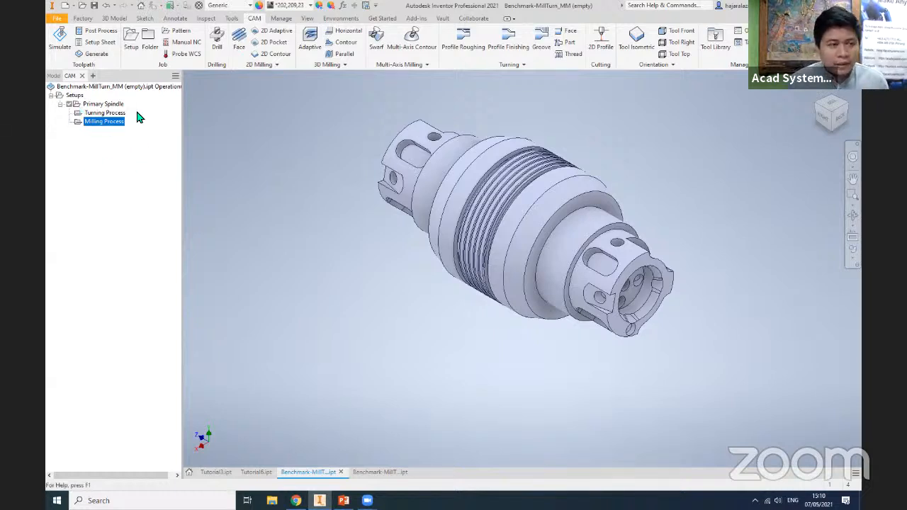
pyautogui.click(114, 113)
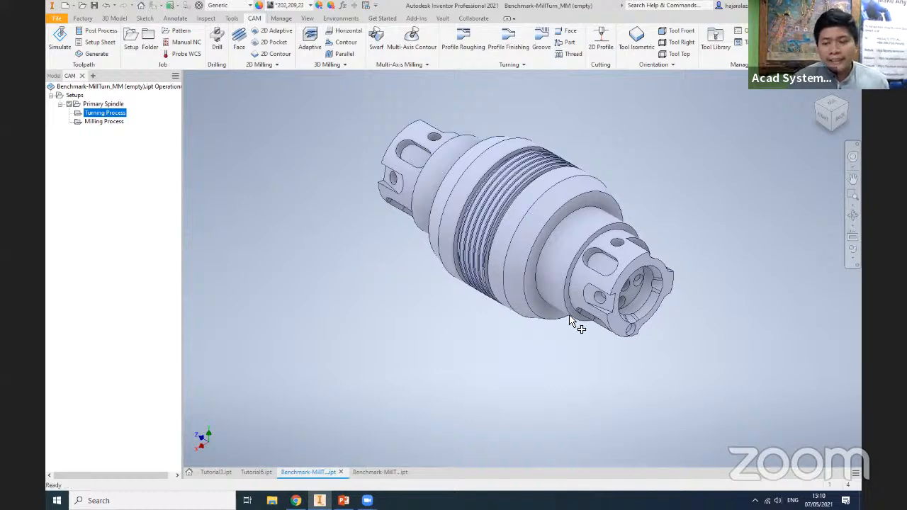
pyautogui.moveTo(613, 302); pyautogui.dragTo(582, 297, button='middle')
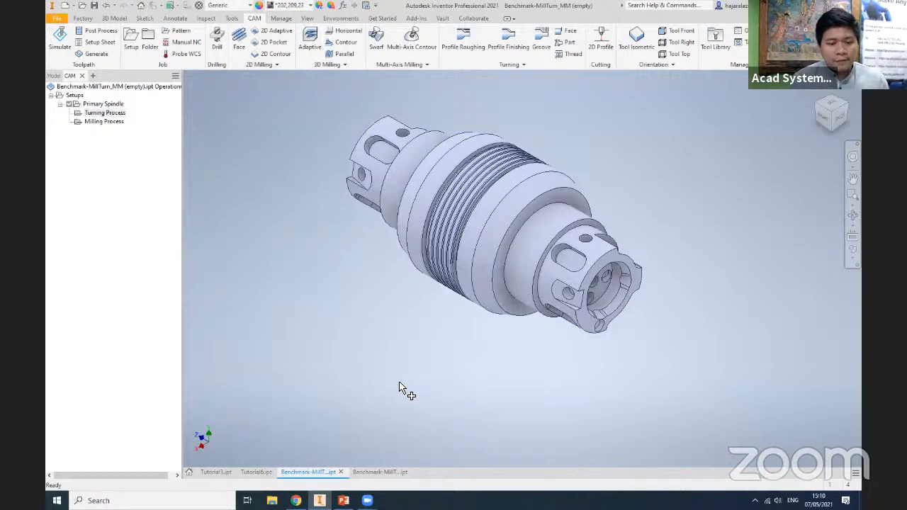
# - Switch to the Tutorial6 part and examine its stepped shaft profile from the right side
pyautogui.click(257, 472)
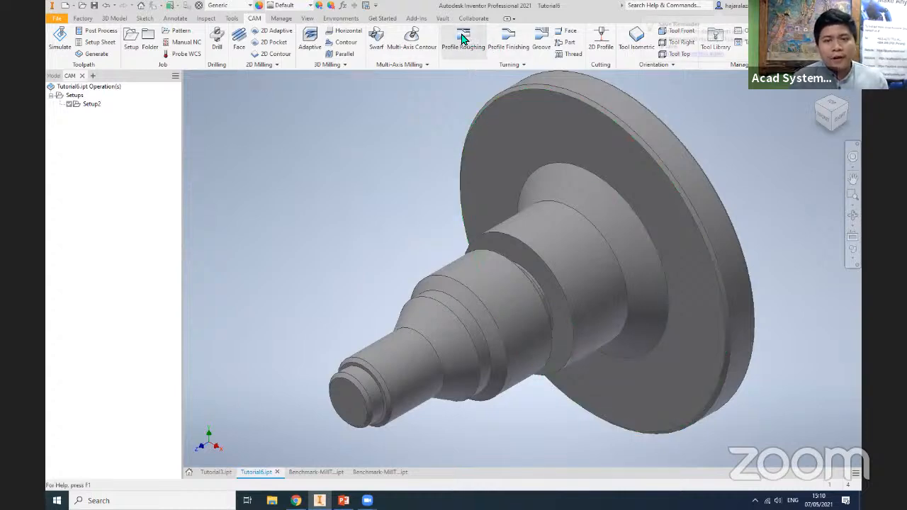
pyautogui.click(838, 118)
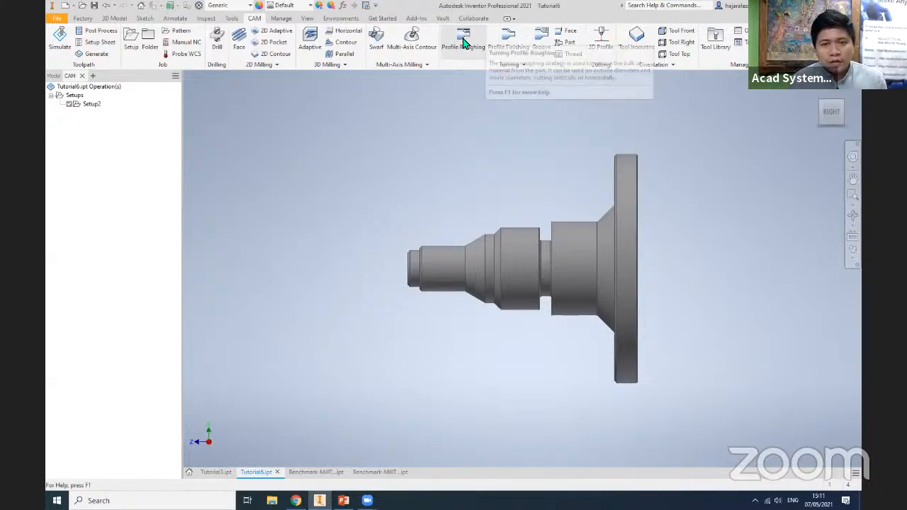
# - Start a Profile Roughing operation on the shaft and set its back limit to the front face of the large flange
pyautogui.click(819, 104)
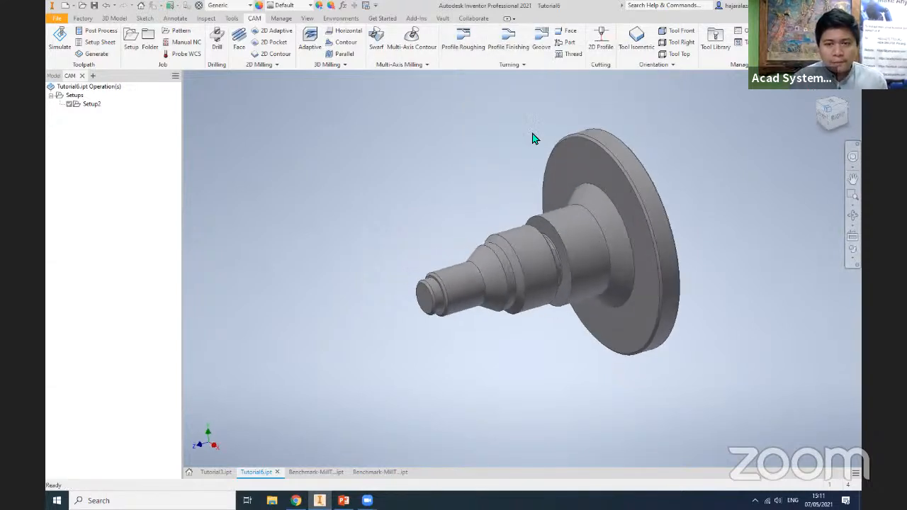
pyautogui.click(464, 47)
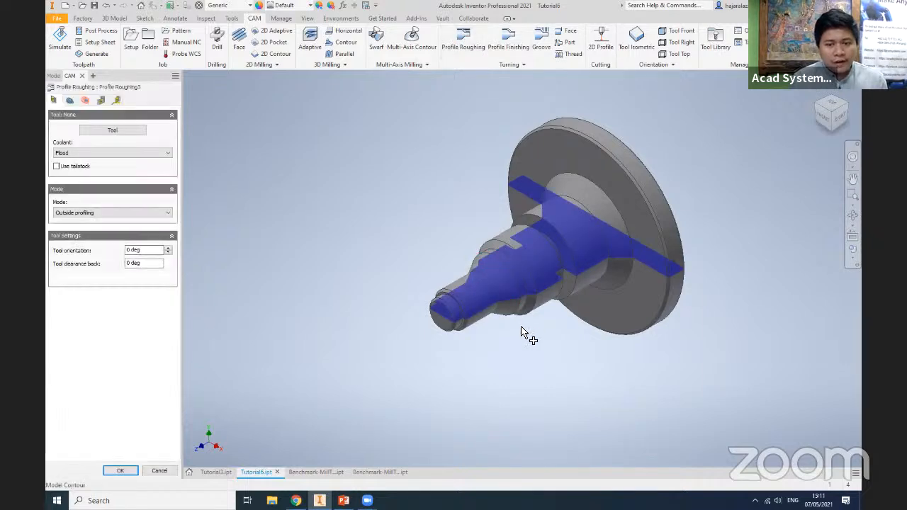
pyautogui.click(70, 100)
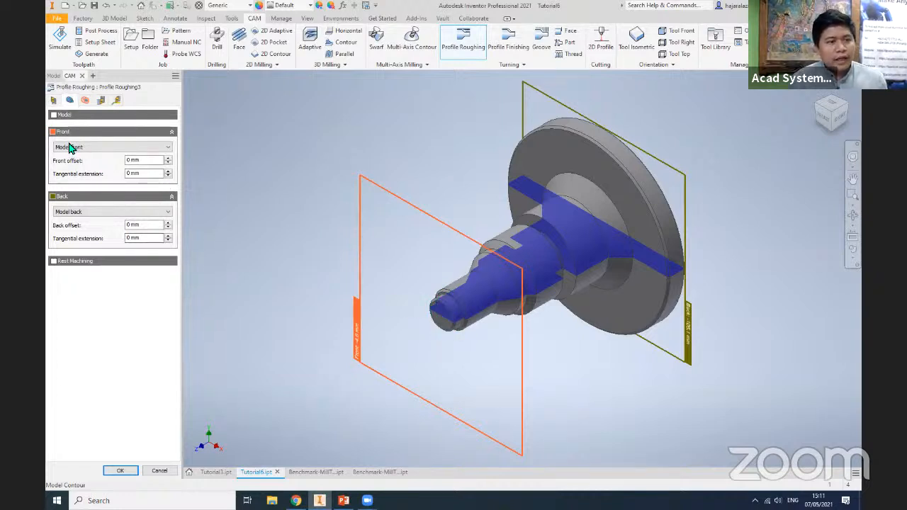
pyautogui.click(83, 212)
pyautogui.click(77, 241)
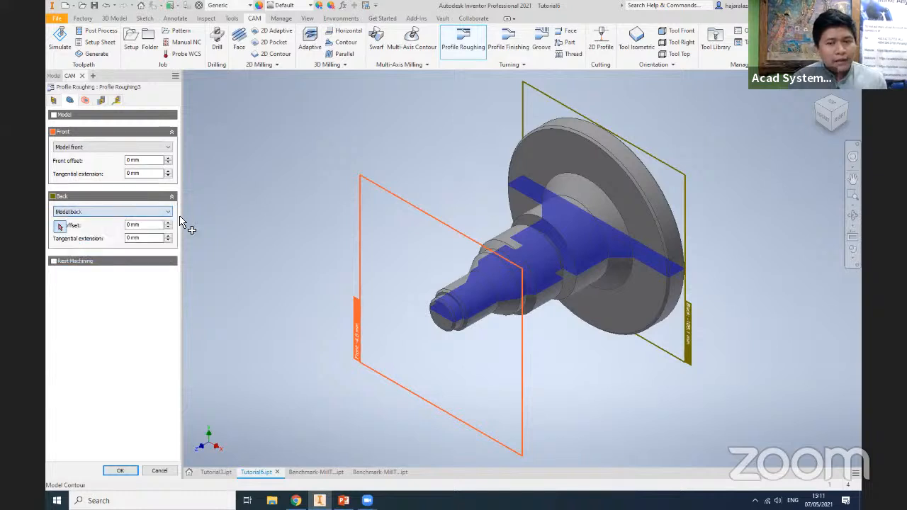
pyautogui.click(574, 158)
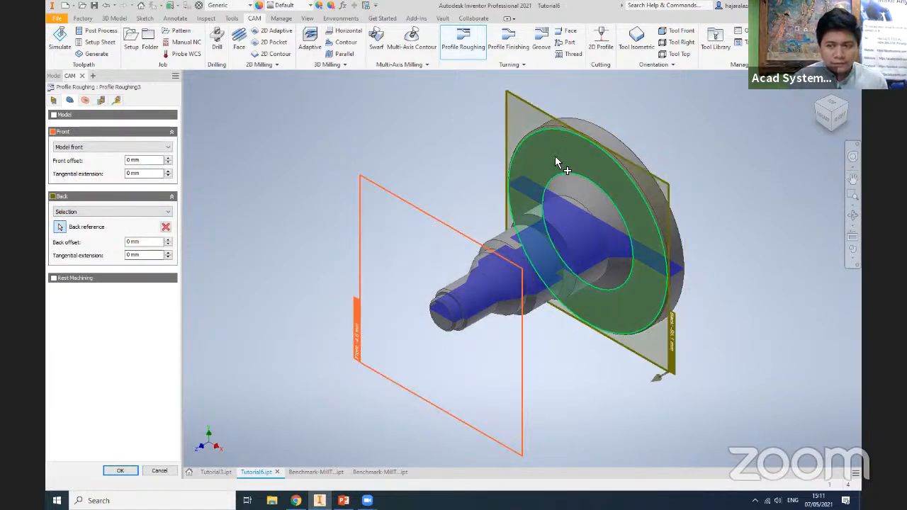
pyautogui.click(844, 117)
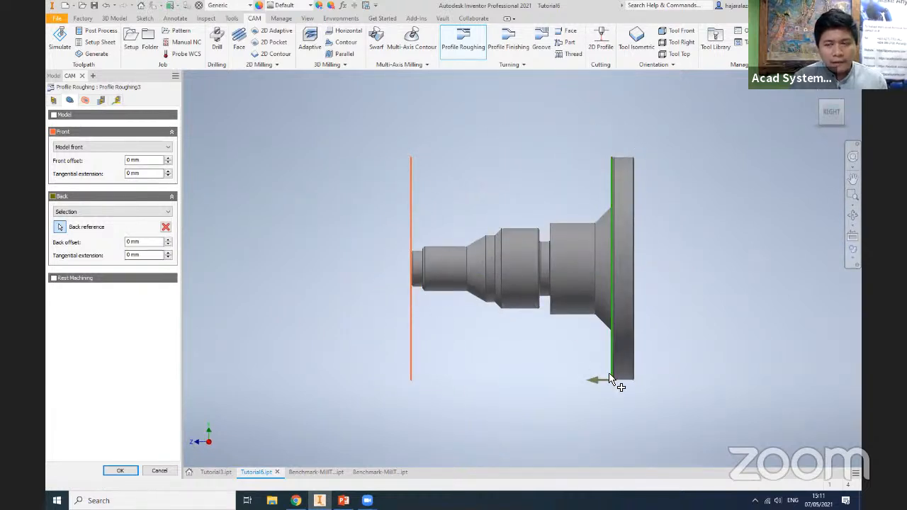
pyautogui.click(820, 110)
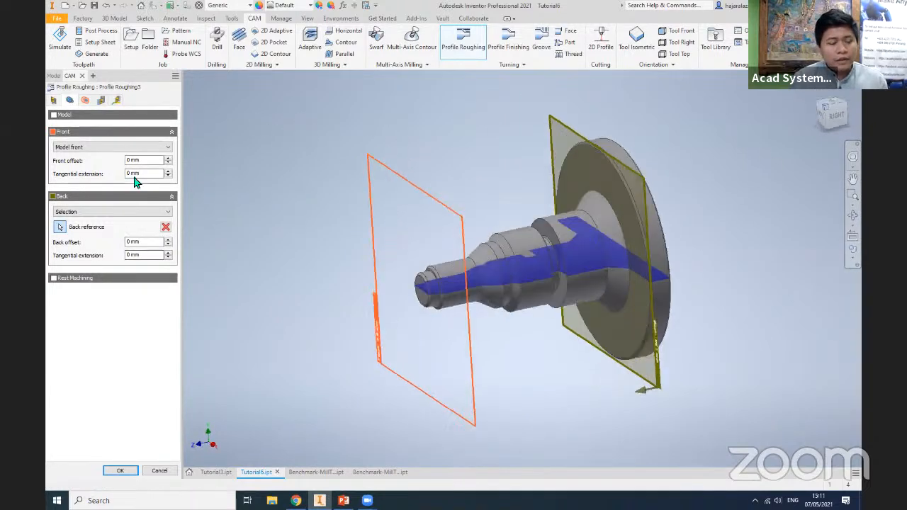
# - Set the roughing maximum depth of cut to 10 mm without sharp corners, and accept it with general turning tool #1
pyautogui.click(84, 101)
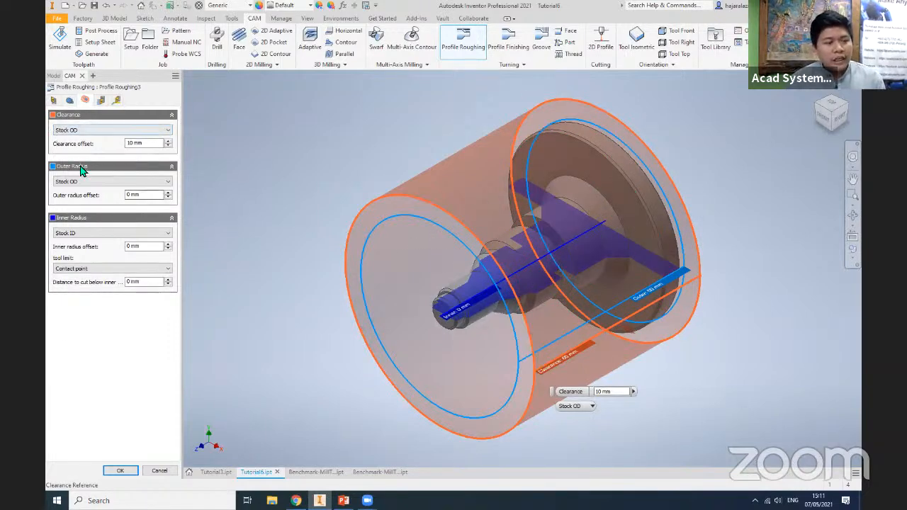
pyautogui.click(100, 100)
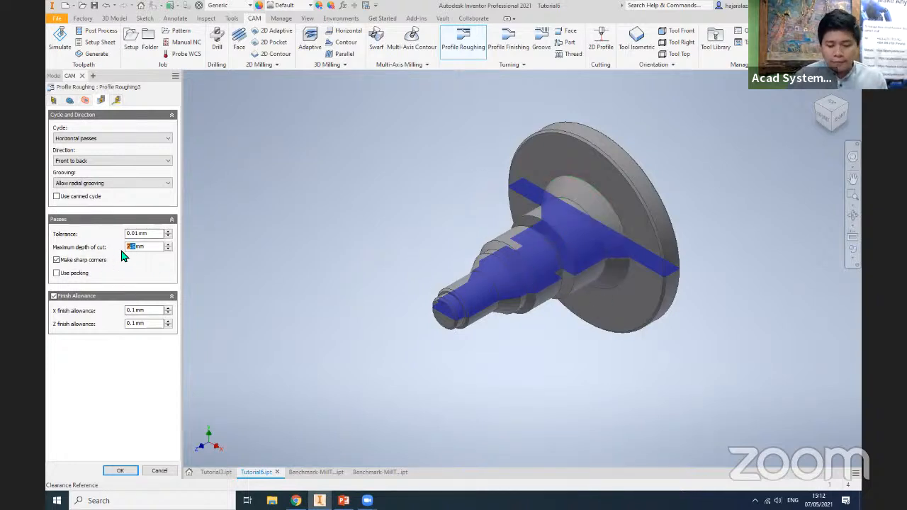
pyautogui.click(153, 266)
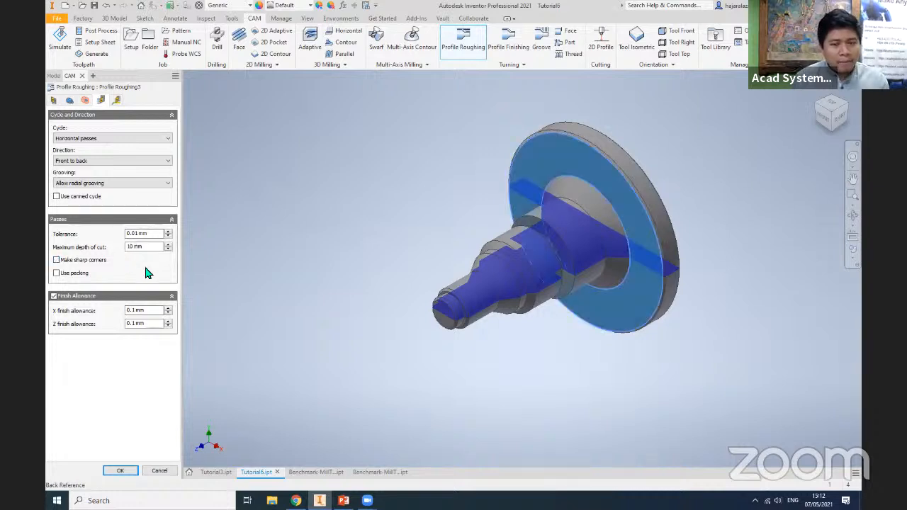
pyautogui.click(121, 474)
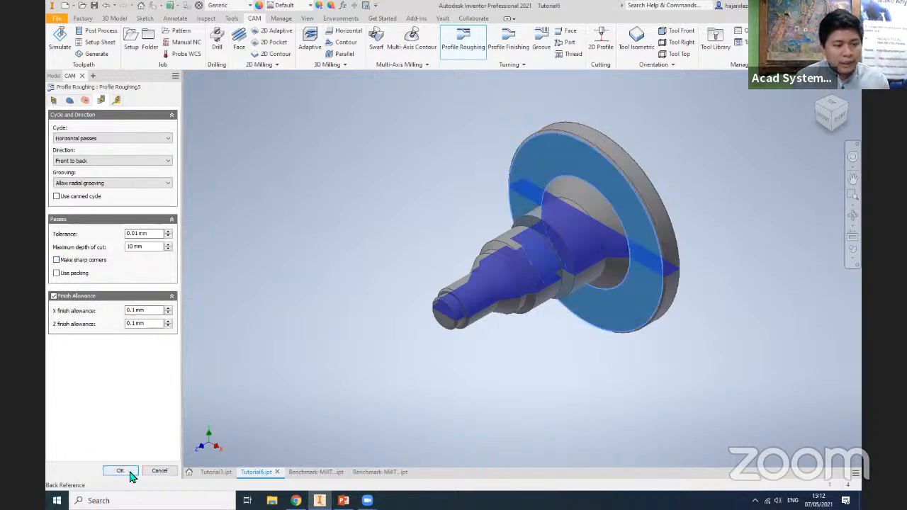
pyautogui.click(120, 472)
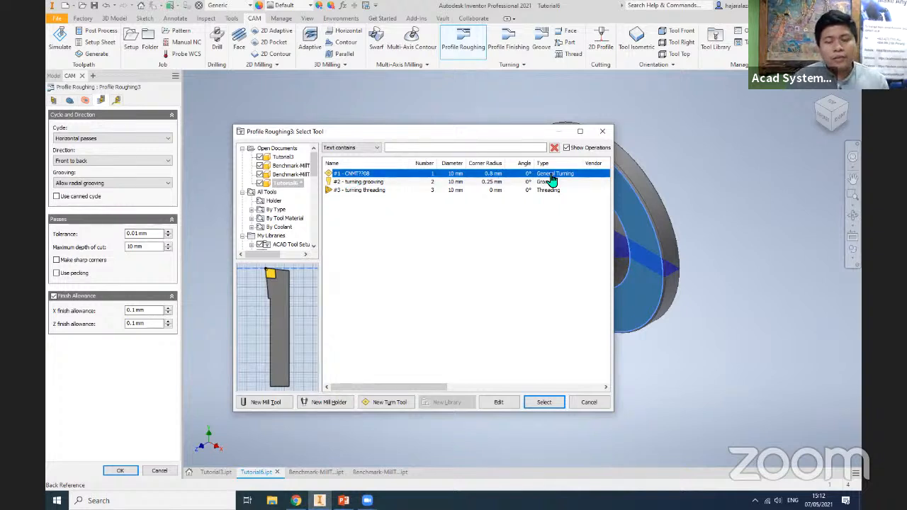
pyautogui.click(541, 404)
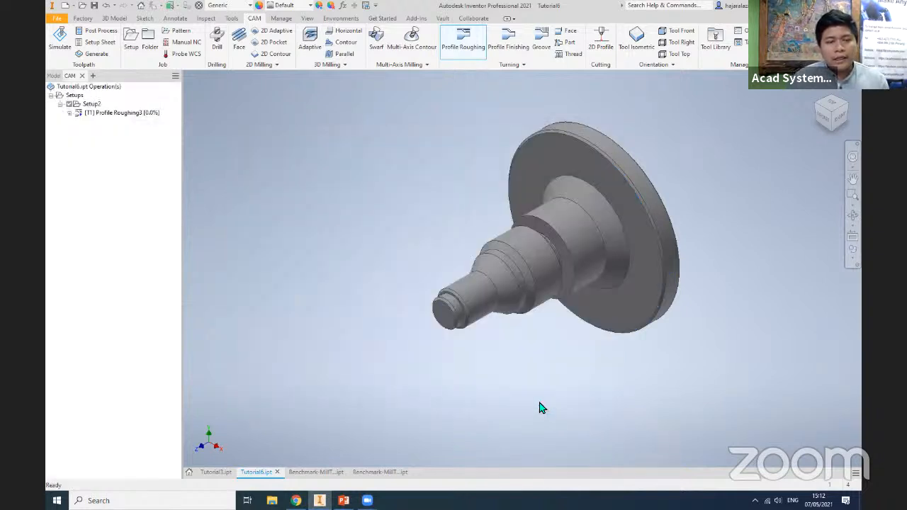
# - Edit the profile roughing operation to a maximum depth of cut of 5 mm and regenerate its toolpath
pyautogui.click(95, 113)
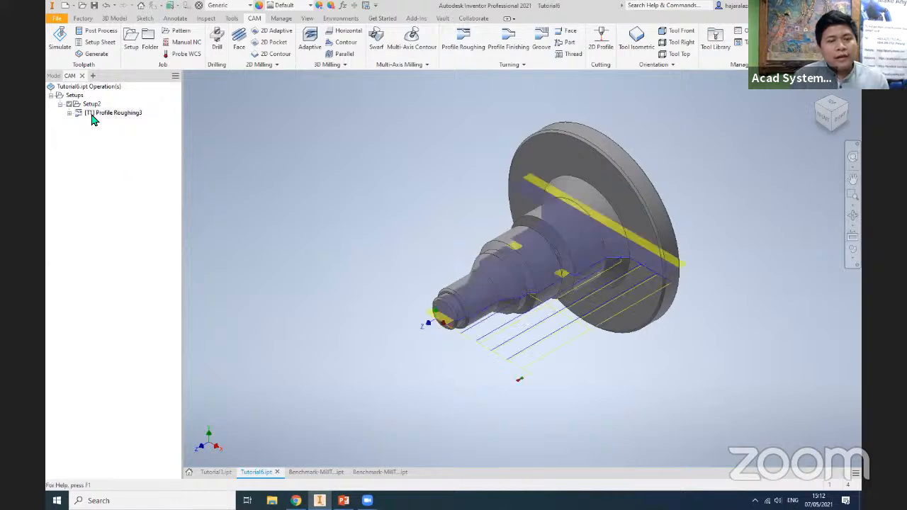
pyautogui.click(853, 178)
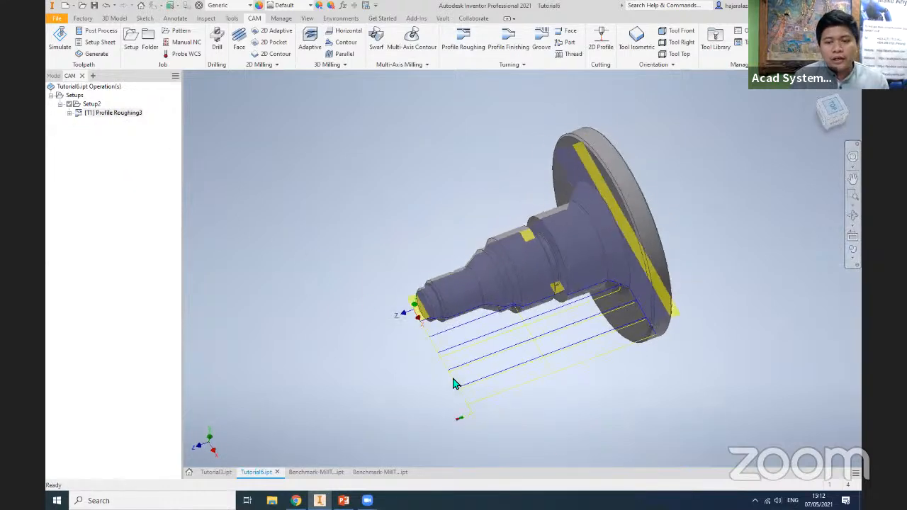
pyautogui.scroll(5, 573, 409)
pyautogui.scroll(-3, 573, 409)
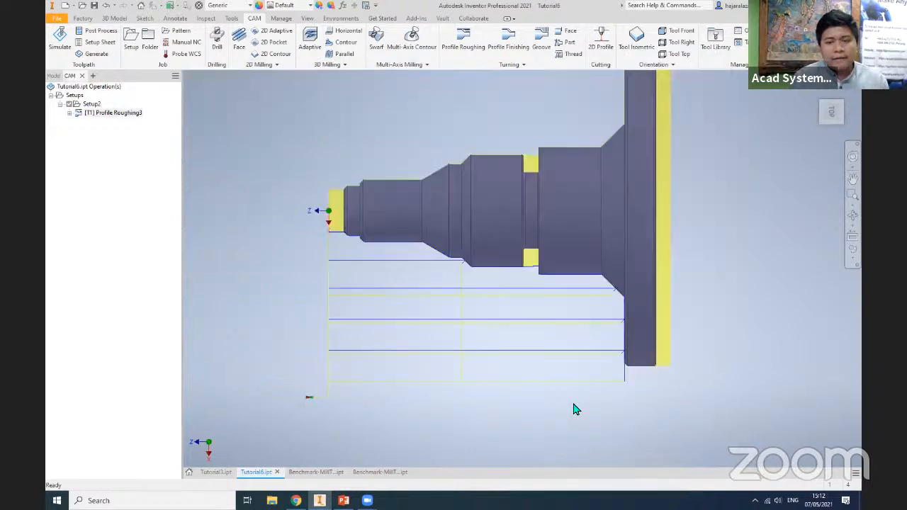
pyautogui.moveTo(573, 409); pyautogui.dragTo(607, 393)
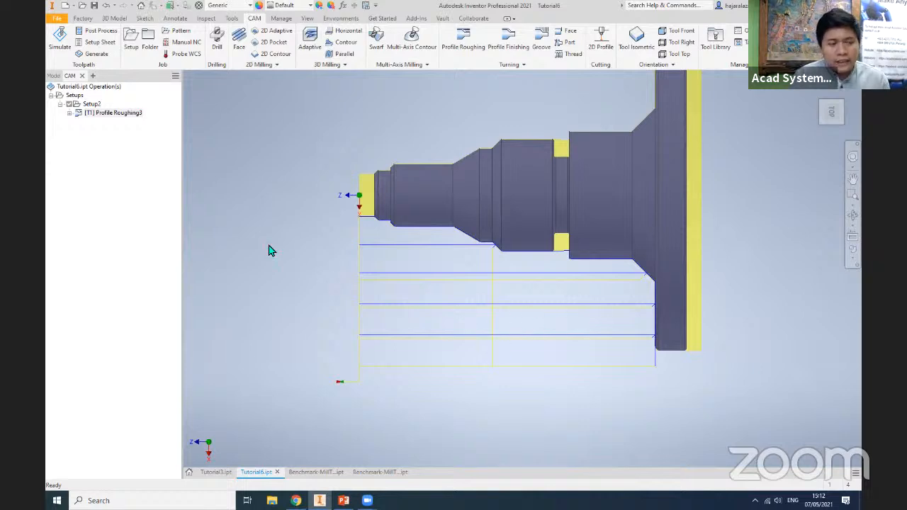
pyautogui.rightClick(131, 114)
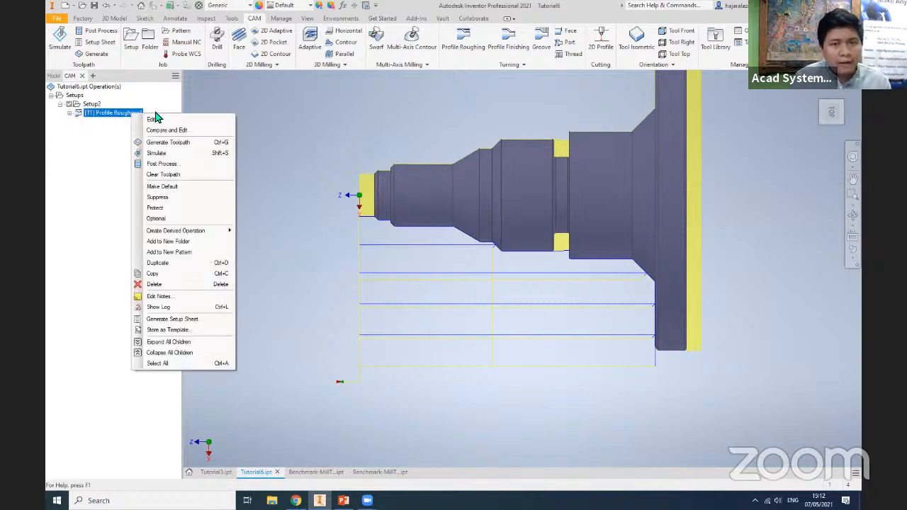
pyautogui.click(156, 116)
pyautogui.rightClick(121, 115)
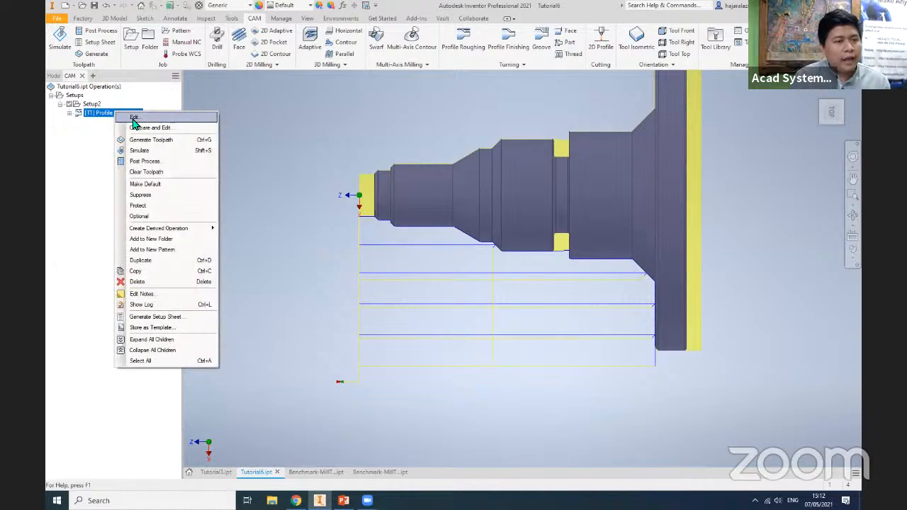
pyautogui.click(136, 122)
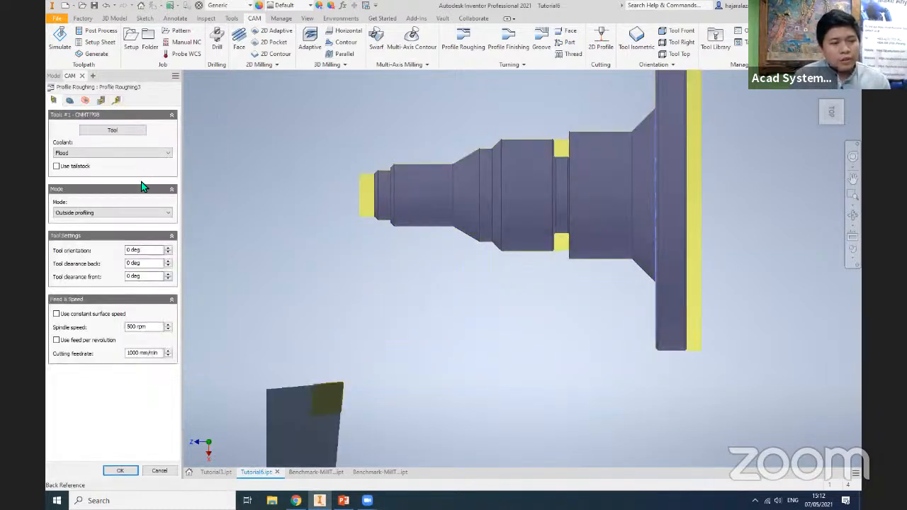
pyautogui.click(101, 102)
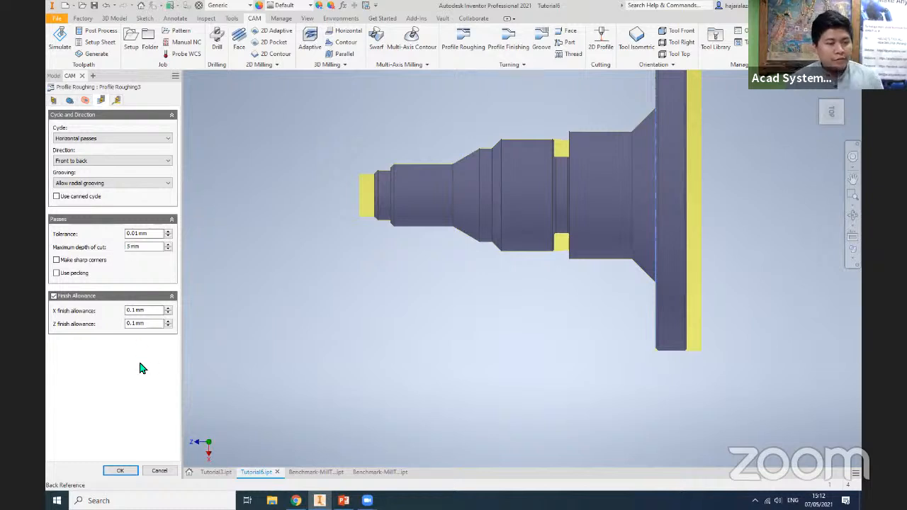
pyautogui.click(120, 471)
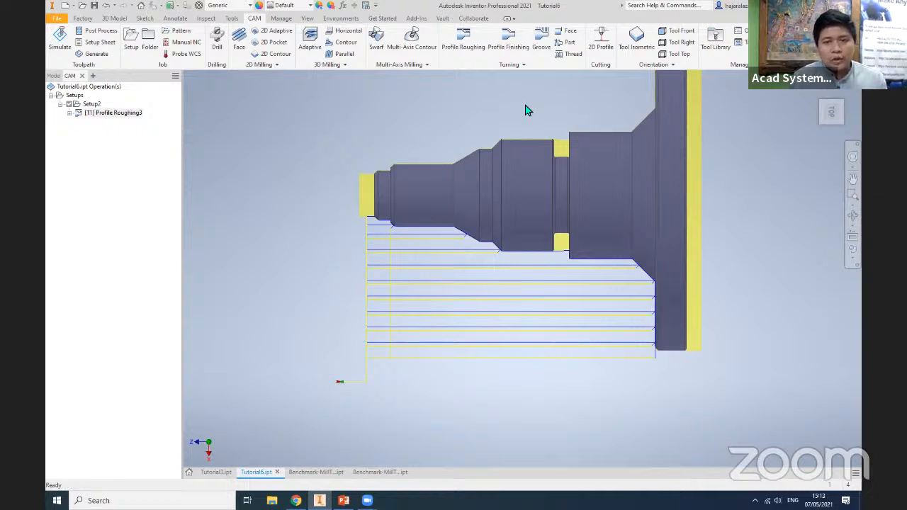
# - Create a Profile Finishing operation for the shaft's outside profile with one stepover of 0.2 mm
pyautogui.click(509, 40)
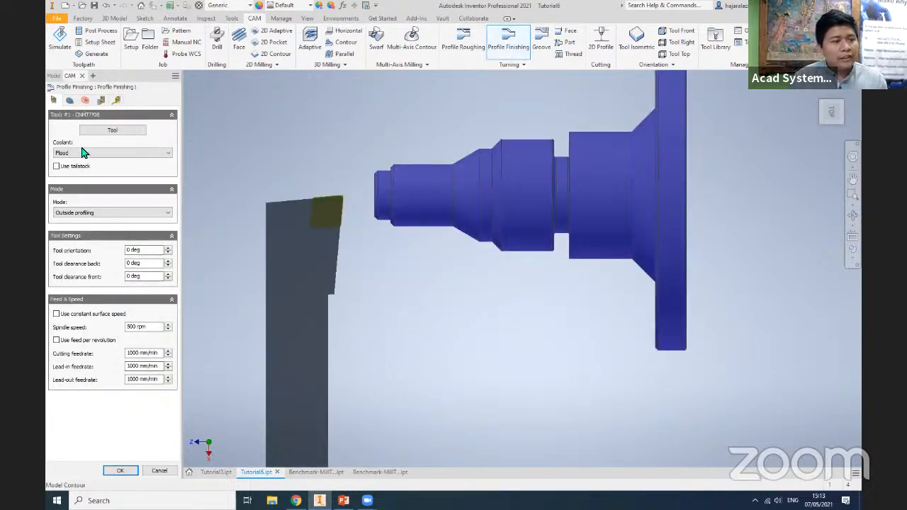
pyautogui.click(101, 102)
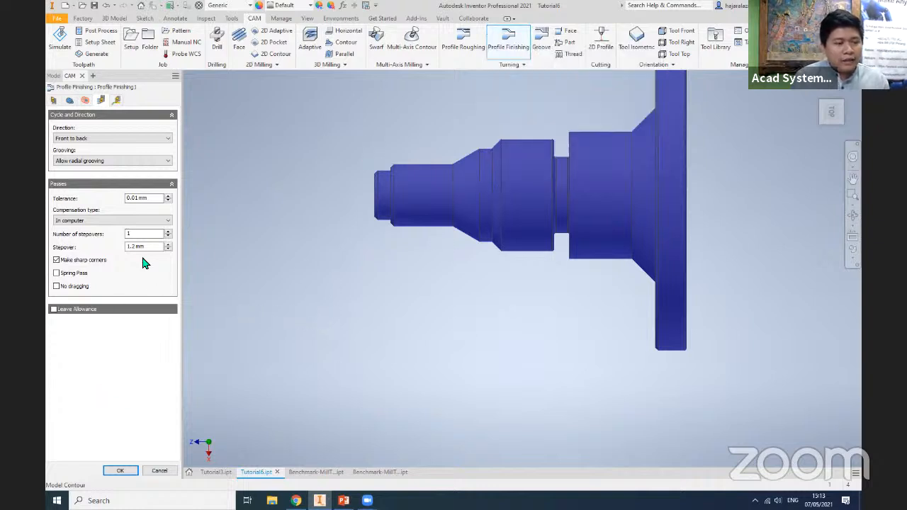
pyautogui.write('0')
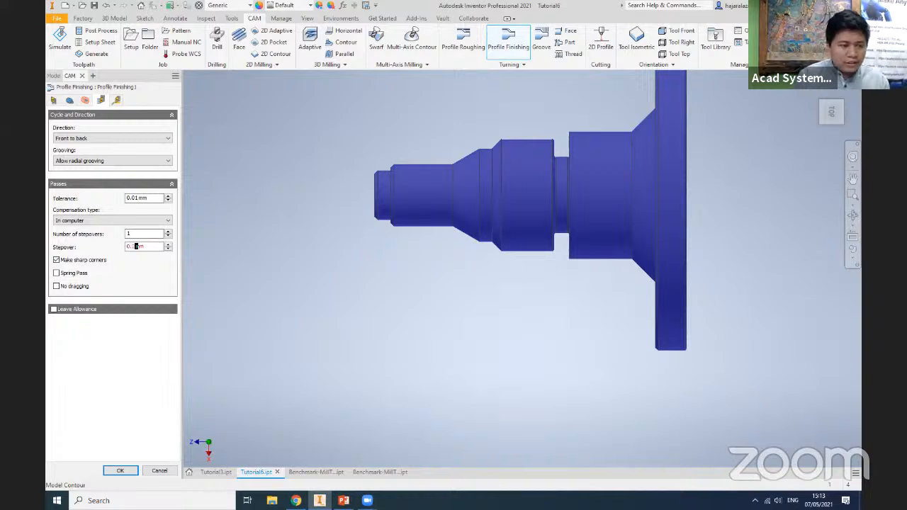
pyautogui.click(142, 233)
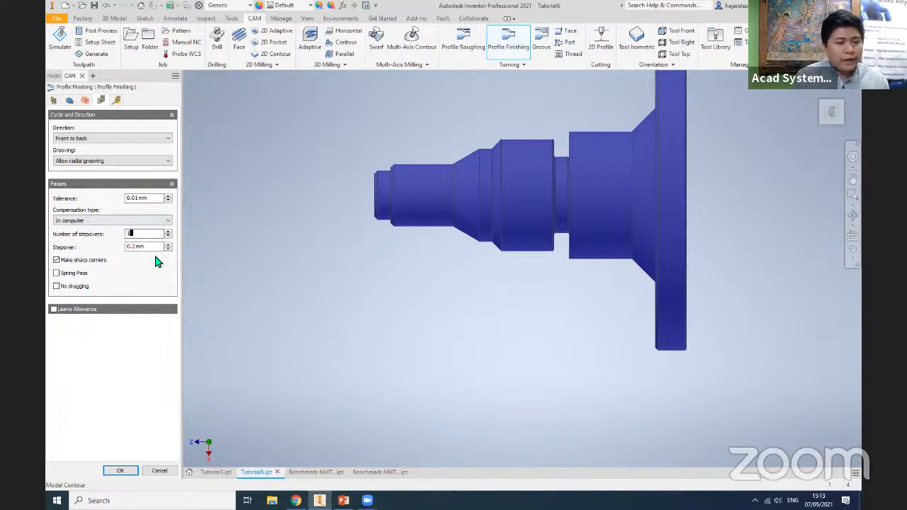
pyautogui.click(120, 471)
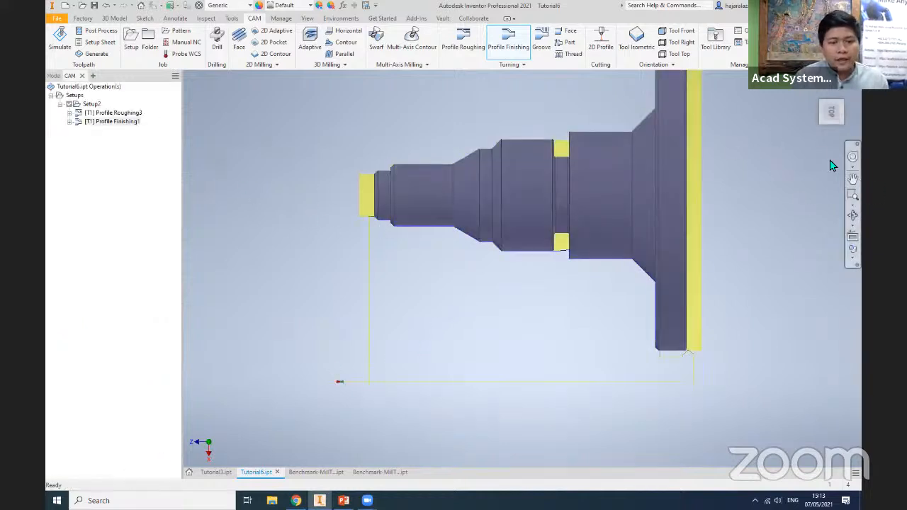
# - Simulate all operations in Setup2 and increase the playback speed
pyautogui.click(819, 96)
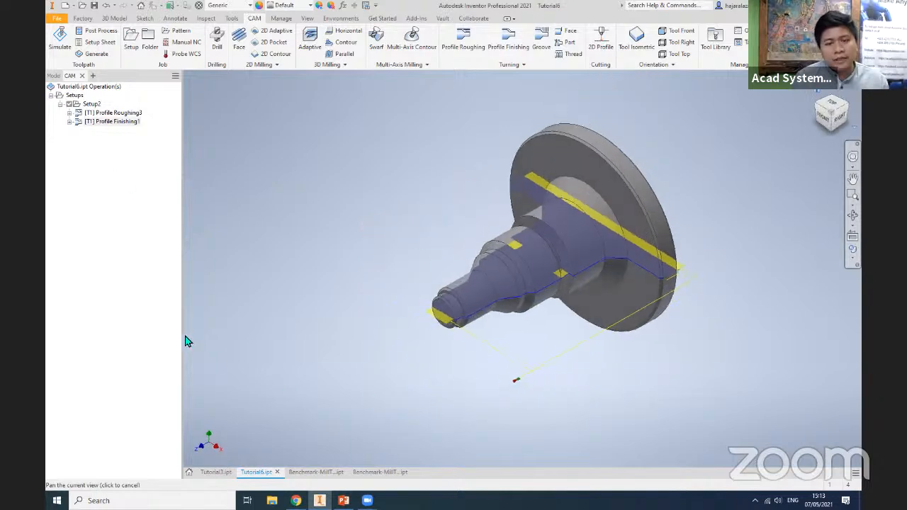
pyautogui.click(91, 105)
pyautogui.rightClick(92, 106)
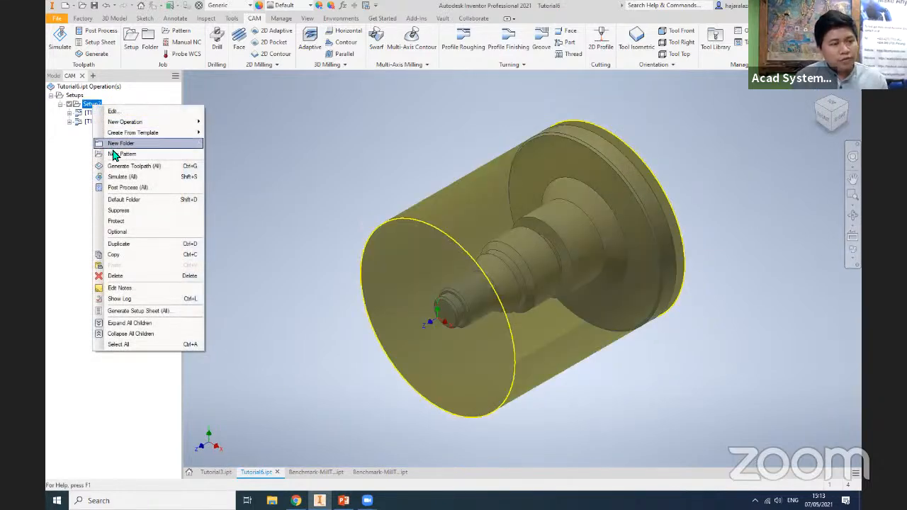
pyautogui.click(139, 178)
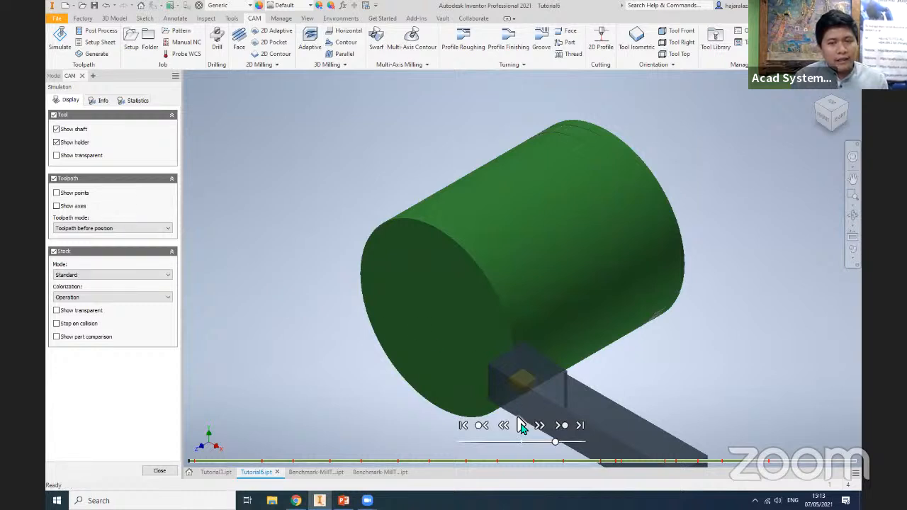
pyautogui.click(520, 425)
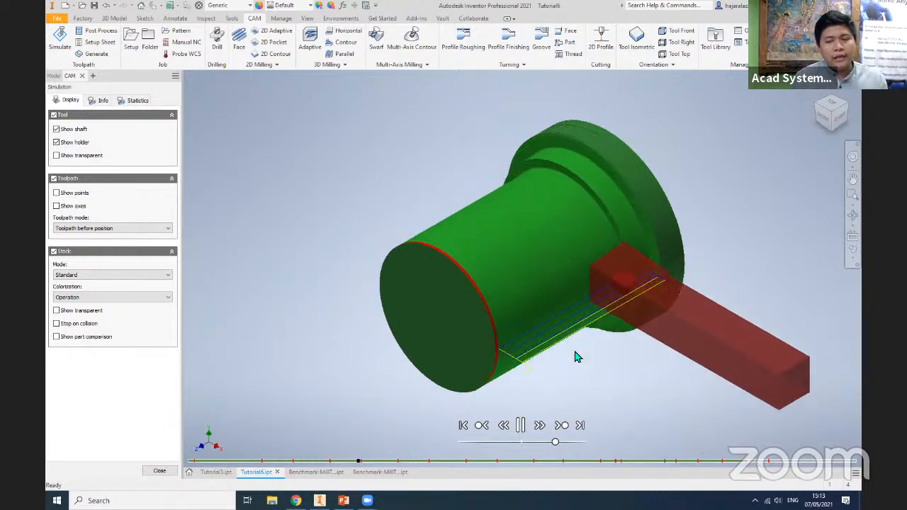
pyautogui.moveTo(554, 443); pyautogui.dragTo(577, 444)
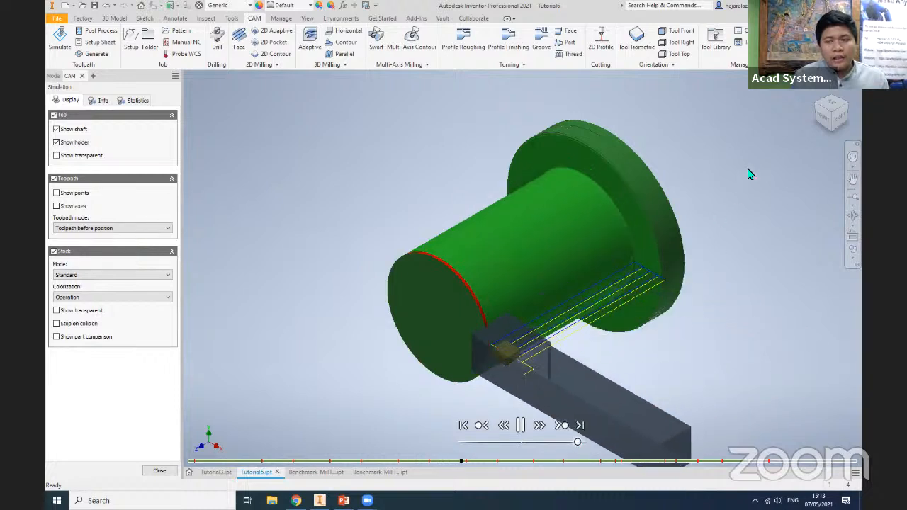
# - Make the simulated stock transparent and watch the roughing and finishing cuts from the top view
pyautogui.click(836, 107)
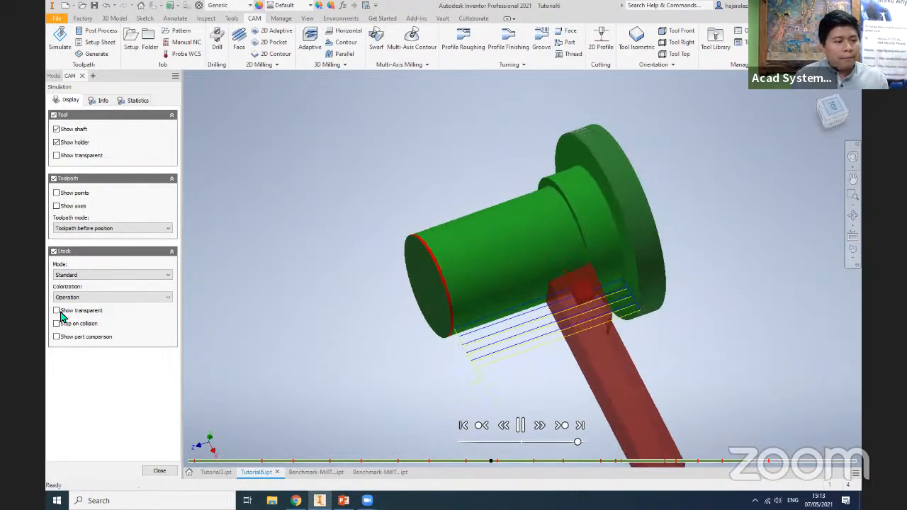
pyautogui.click(57, 310)
pyautogui.scroll(5, 540, 331)
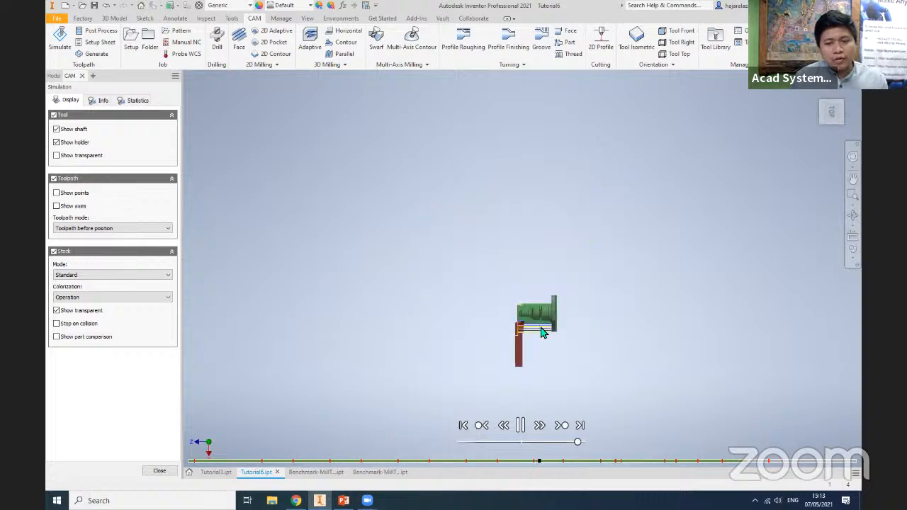
pyautogui.scroll(-5, 542, 333)
pyautogui.scroll(-3, 413, 314)
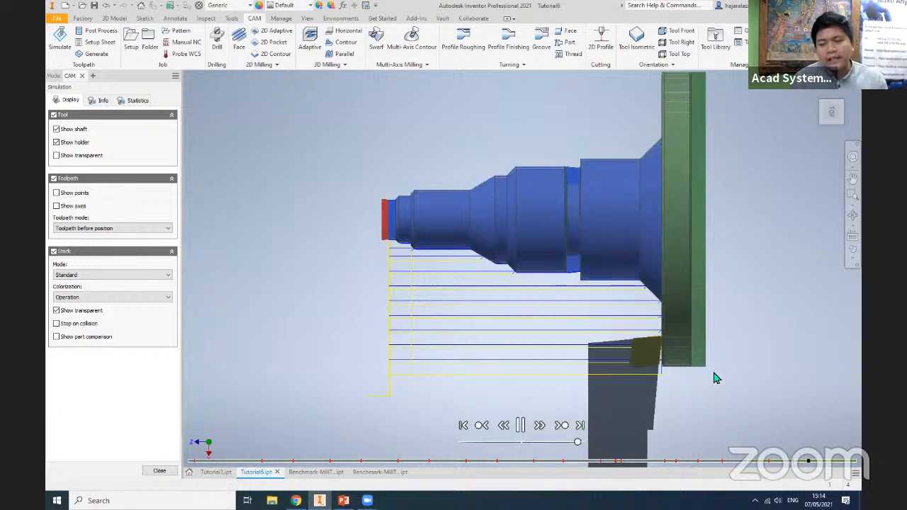
# - Close the Tutorial6 simulation, switch to the Benchmark-MillTurn_MM (empty) part and check its slotted end from the right view
pyautogui.scroll(3, 425, 264)
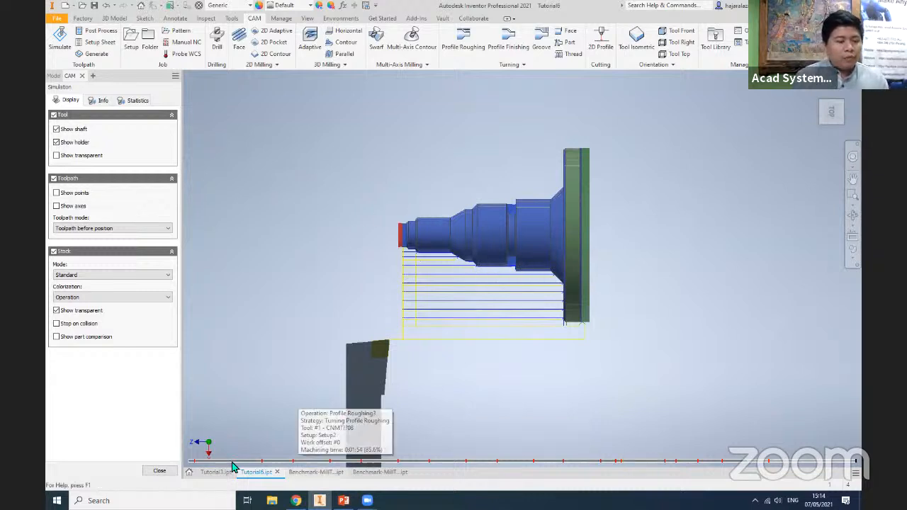
pyautogui.click(160, 471)
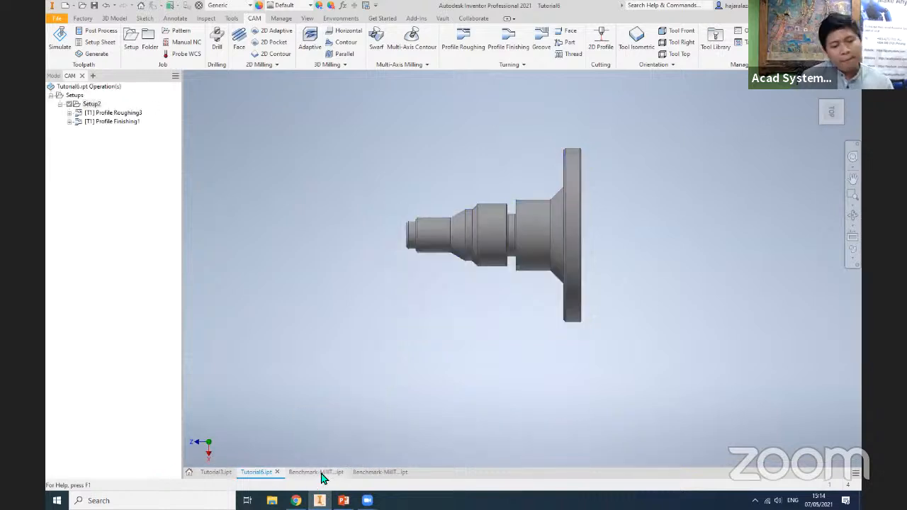
pyautogui.click(316, 472)
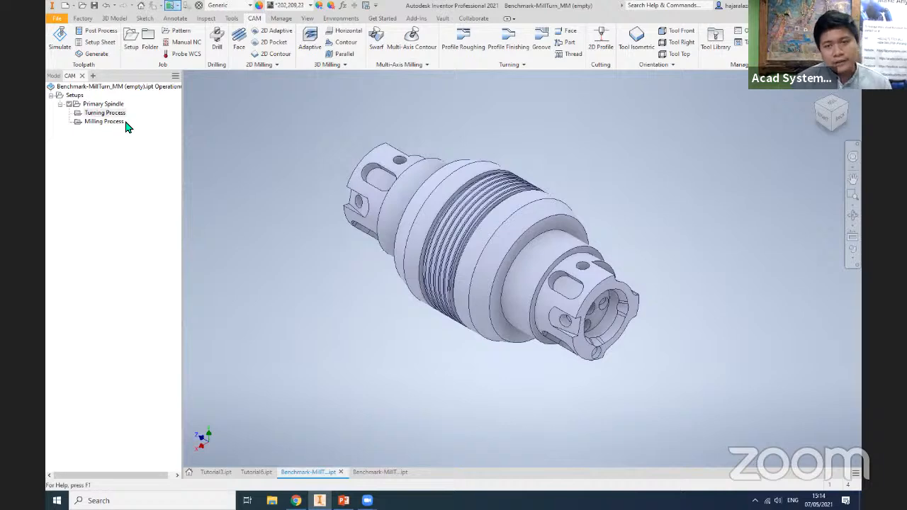
pyautogui.click(828, 120)
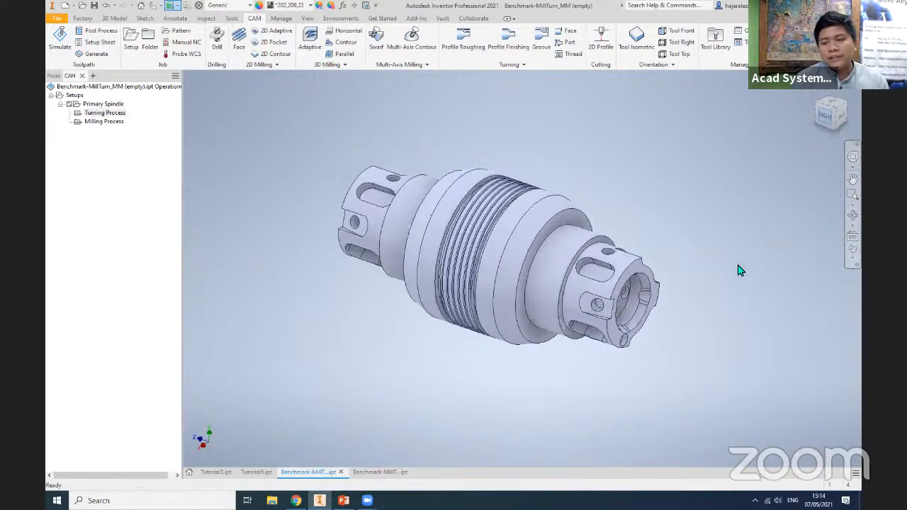
pyautogui.scroll(2, 730, 263)
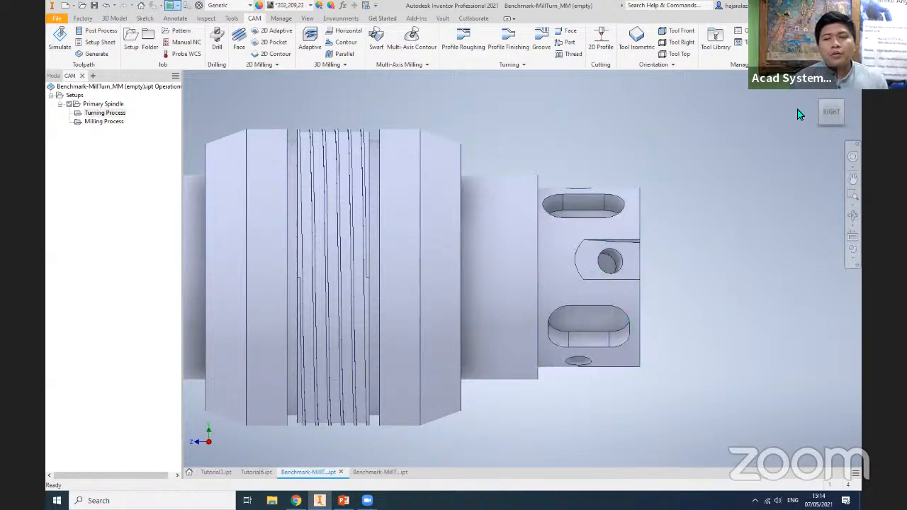
pyautogui.click(842, 101)
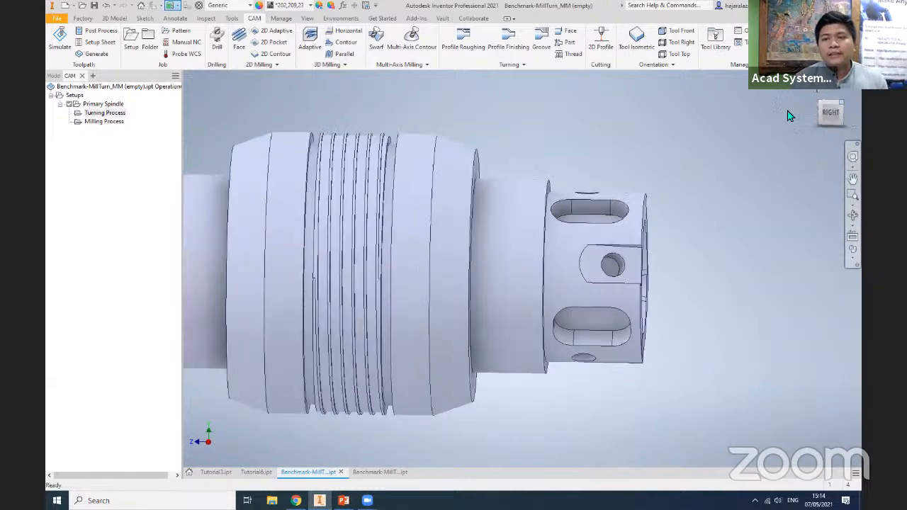
# - Start a turning Face operation in the Turning Process folder and assign the #1 CNMT??08 general turning tool
pyautogui.click(567, 32)
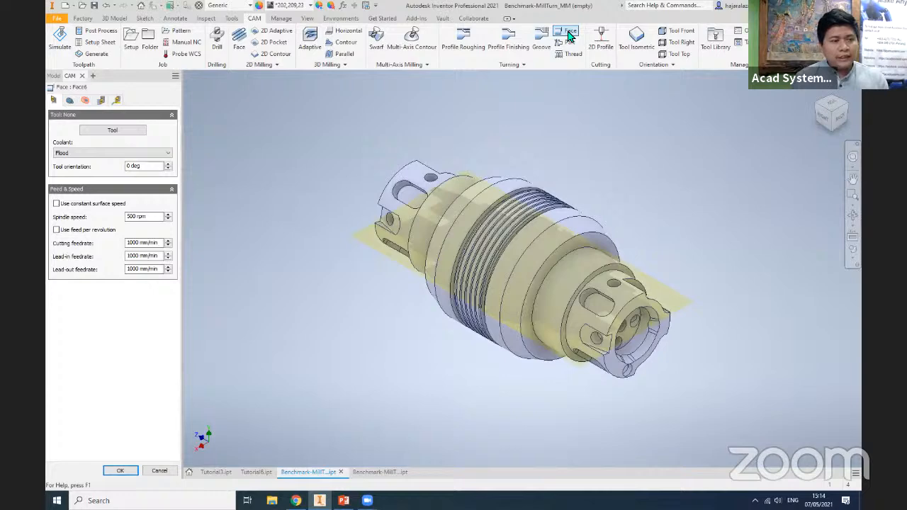
pyautogui.click(106, 132)
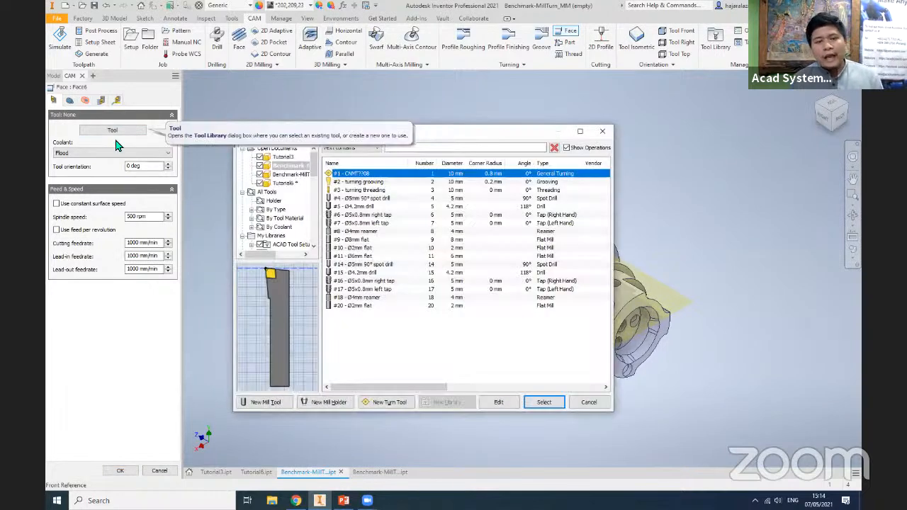
pyautogui.doubleClick(358, 174)
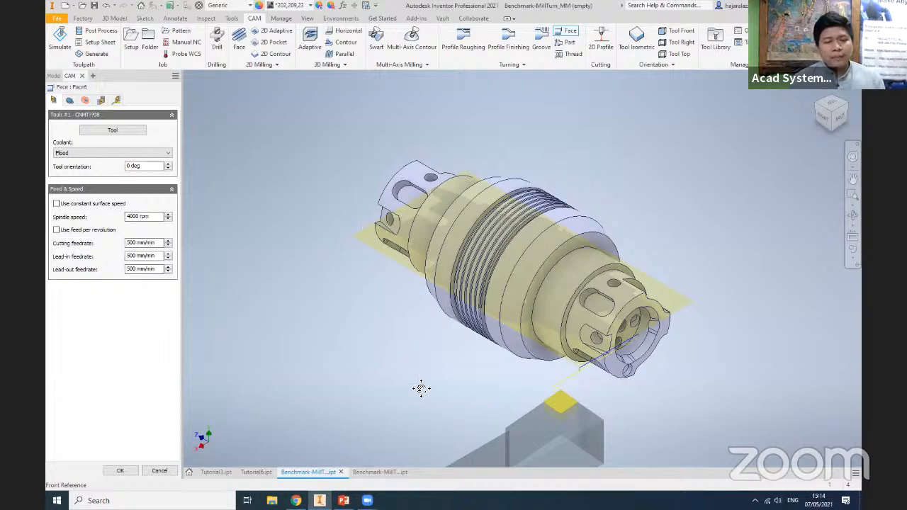
pyautogui.moveTo(421, 388); pyautogui.dragTo(387, 333, button='middle')
pyautogui.moveTo(482, 410); pyautogui.dragTo(466, 390, button='middle')
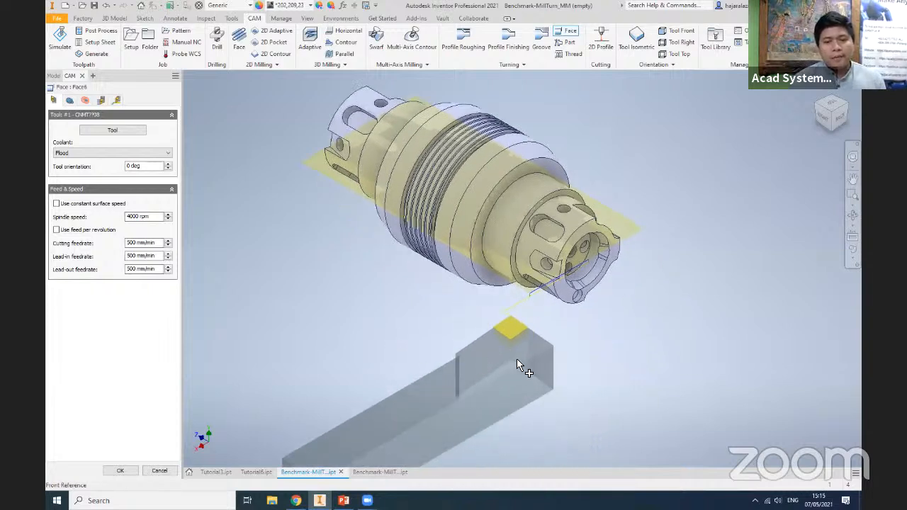
pyautogui.moveTo(517, 361); pyautogui.dragTo(503, 372, button='middle')
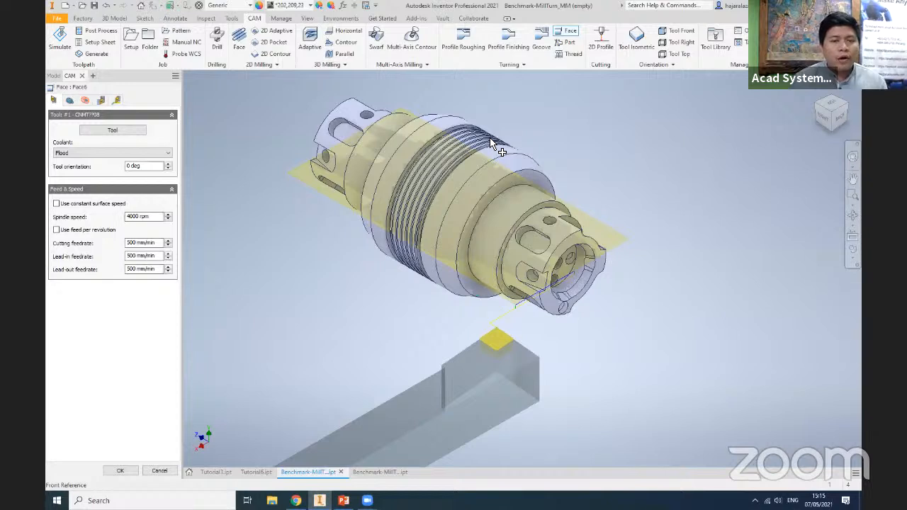
pyautogui.moveTo(430, 333); pyautogui.dragTo(428, 354, button='middle')
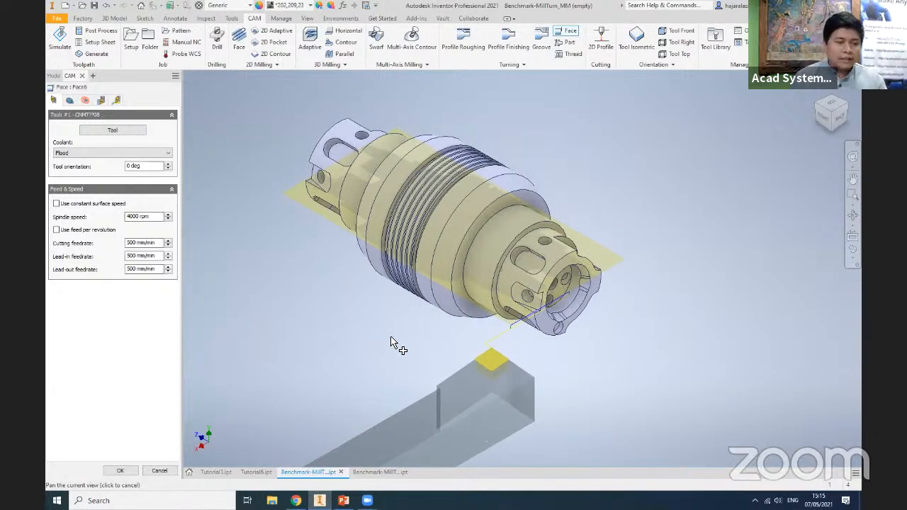
# - Set the Face operation's front reference to Selection, pick the edge of the part's front end face, and create the operation
pyautogui.click(69, 100)
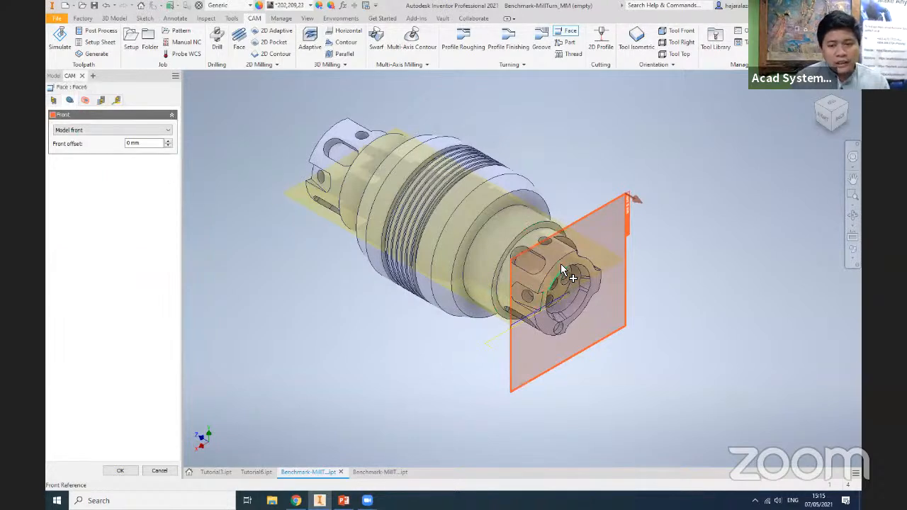
pyautogui.click(141, 130)
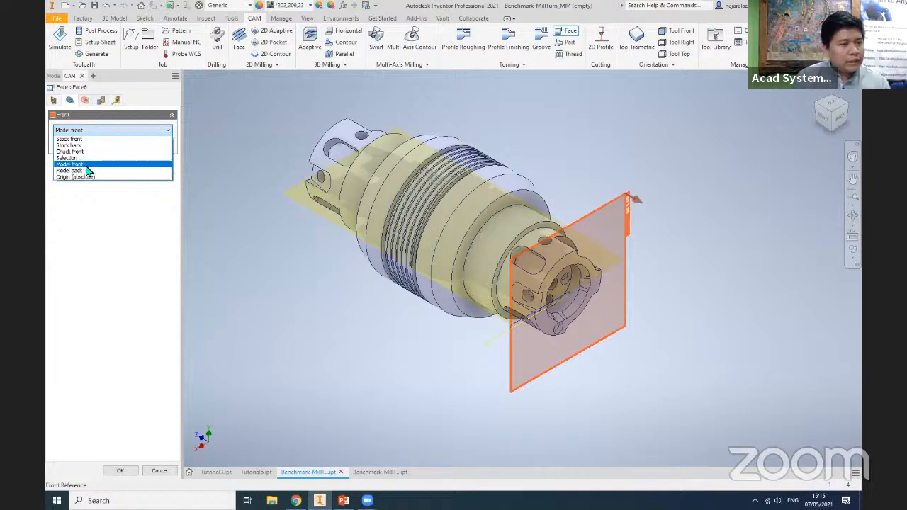
pyautogui.click(69, 157)
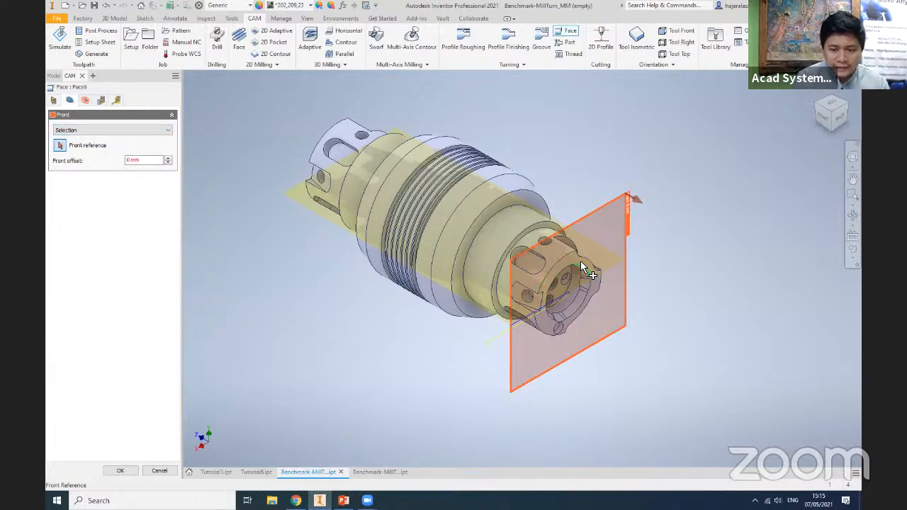
pyautogui.click(581, 266)
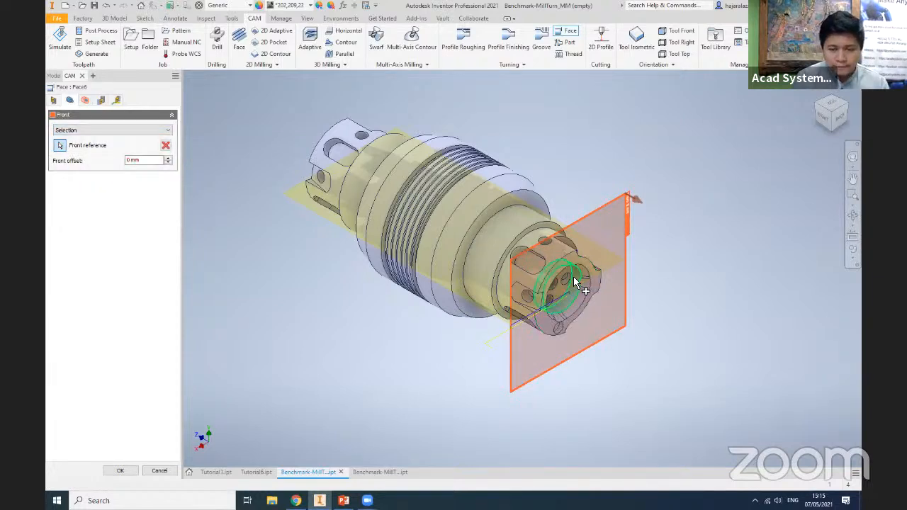
pyautogui.click(838, 118)
pyautogui.scroll(-3, 693, 213)
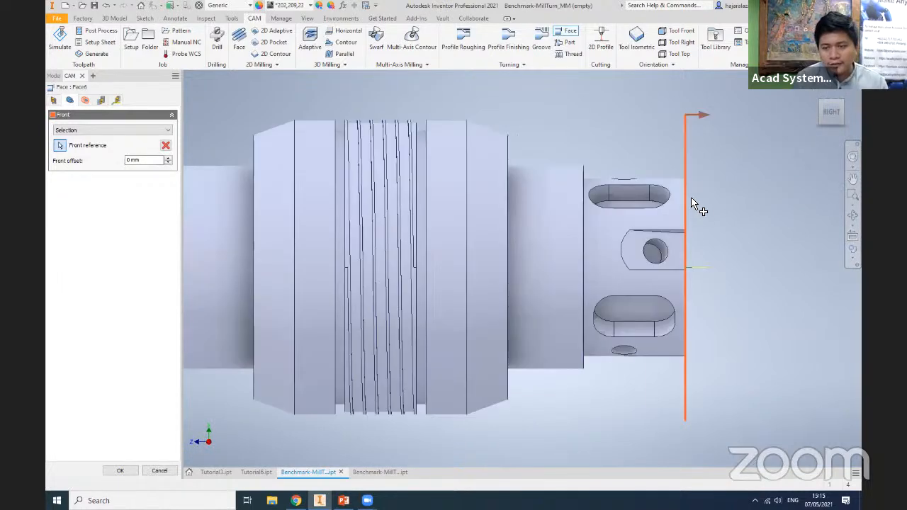
pyautogui.scroll(-4, 659, 202)
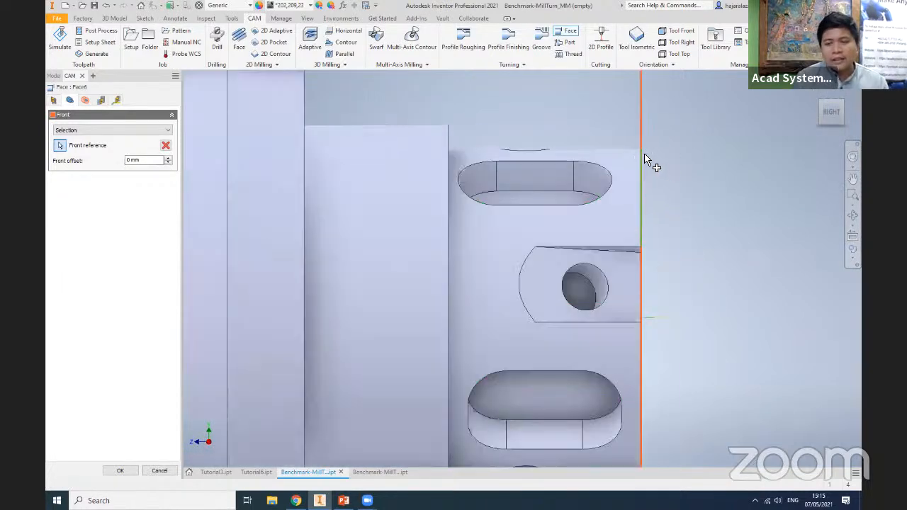
pyautogui.click(841, 103)
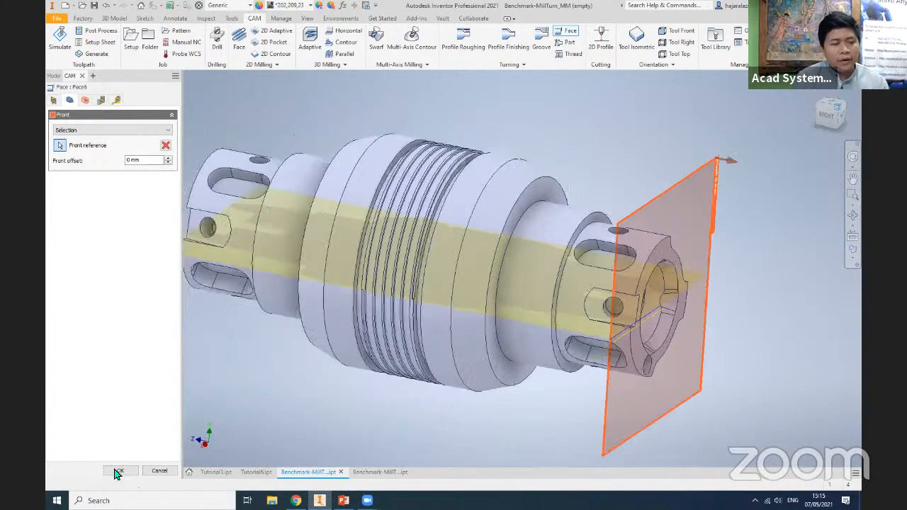
pyautogui.click(117, 472)
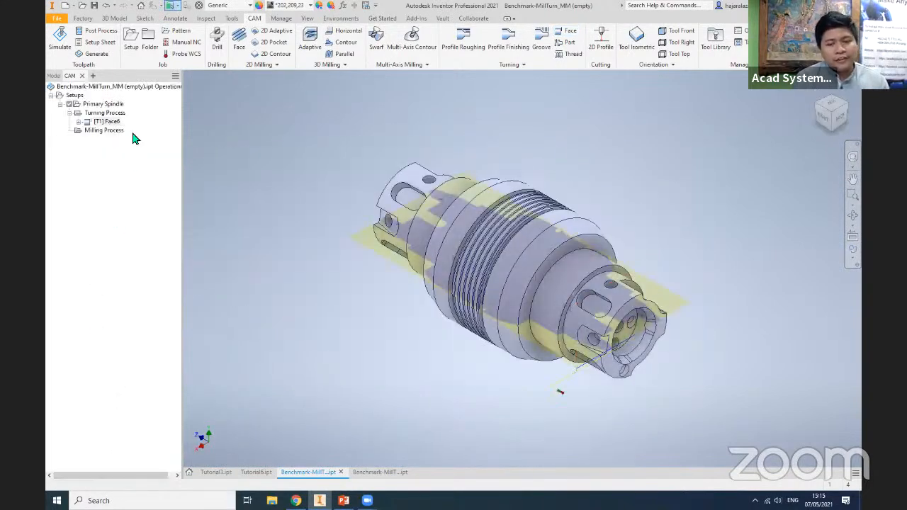
# - Simulate the Face operation, turn off the stock transparency, and close the simulation
pyautogui.rightClick(107, 123)
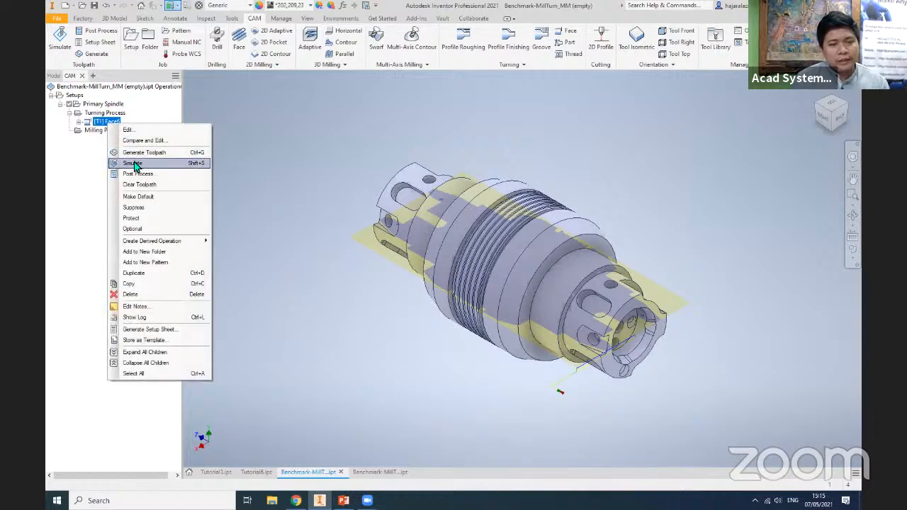
pyautogui.click(170, 163)
pyautogui.click(520, 425)
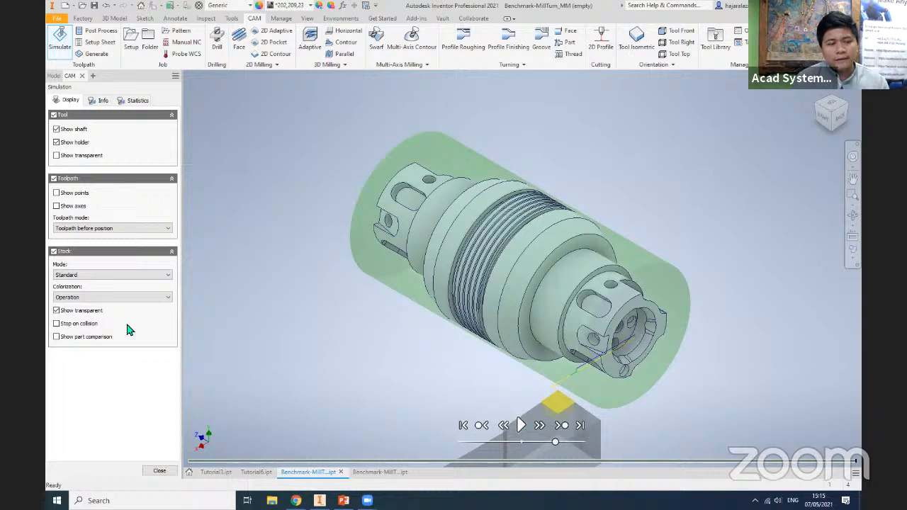
pyautogui.click(57, 310)
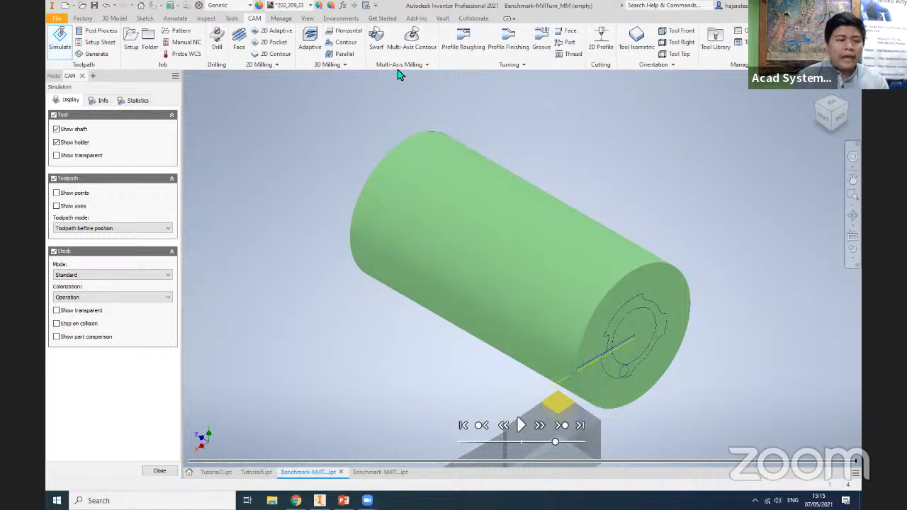
pyautogui.click(161, 471)
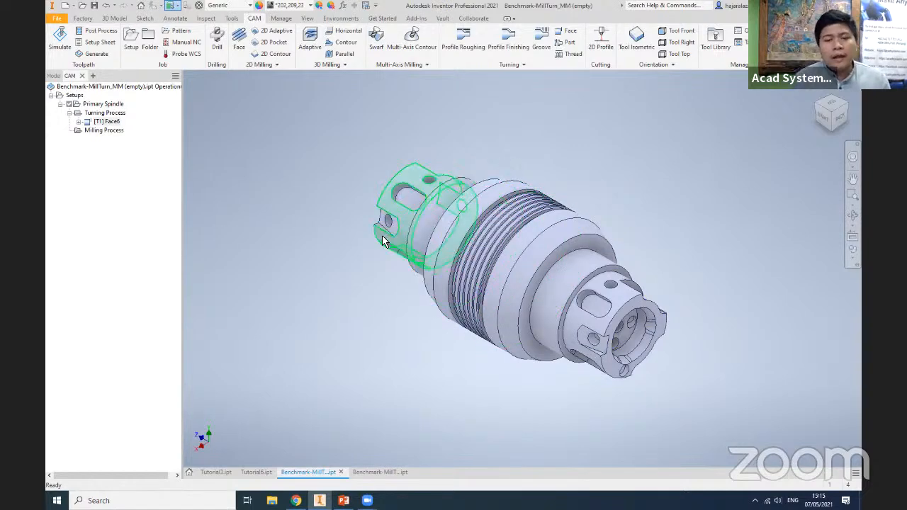
# - Start a Single Groove operation and select the bottom edge of the relief groove beside the thread as the groove position
pyautogui.moveTo(311, 250); pyautogui.dragTo(306, 252, button='middle')
pyautogui.scroll(1, 366, 262)
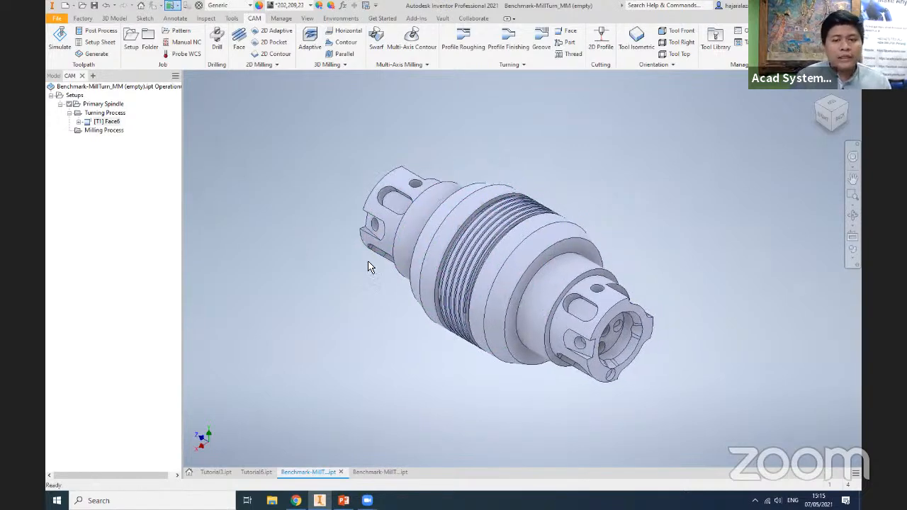
pyautogui.scroll(5, 486, 222)
pyautogui.moveTo(557, 219); pyautogui.dragTo(581, 221, button='middle')
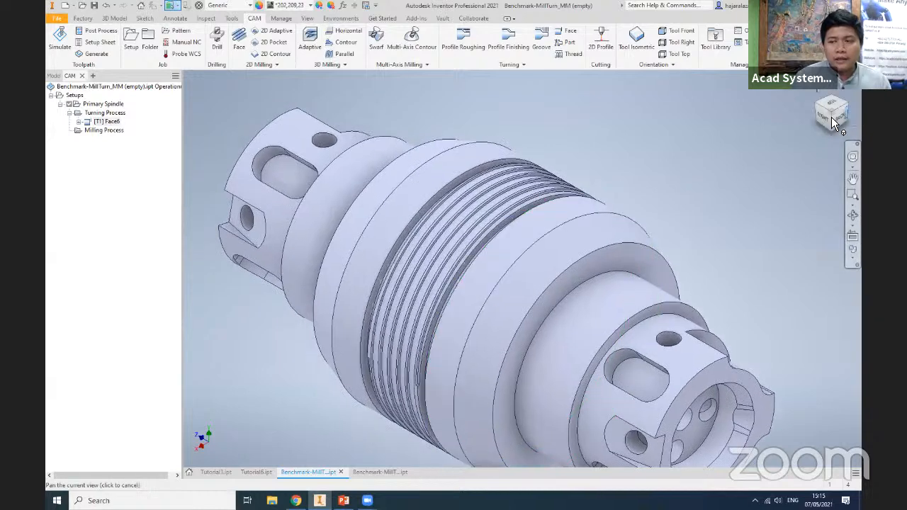
pyautogui.click(833, 108)
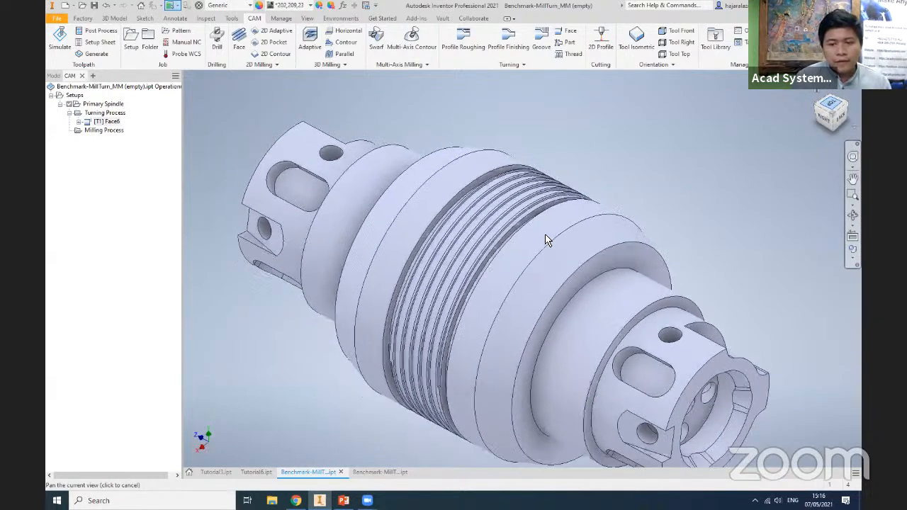
pyautogui.scroll(5, 537, 236)
pyautogui.moveTo(537, 236); pyautogui.dragTo(531, 247, button='middle')
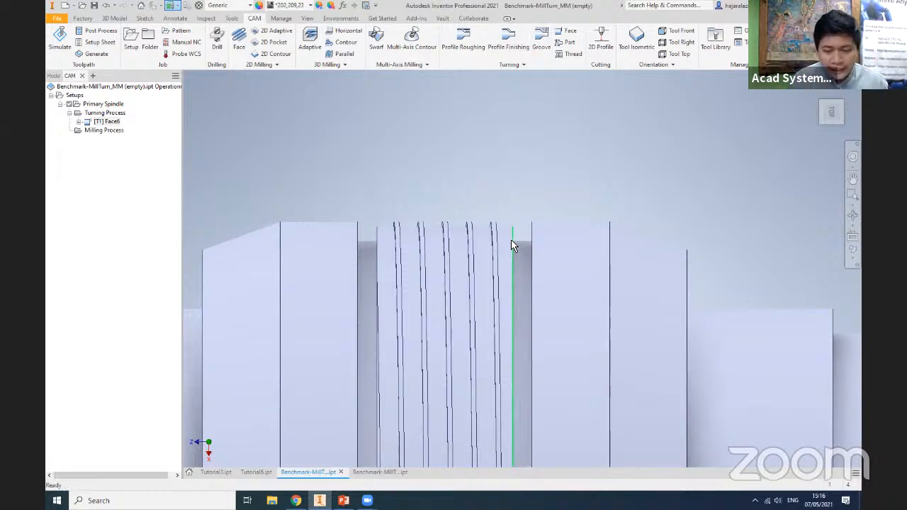
pyautogui.click(524, 66)
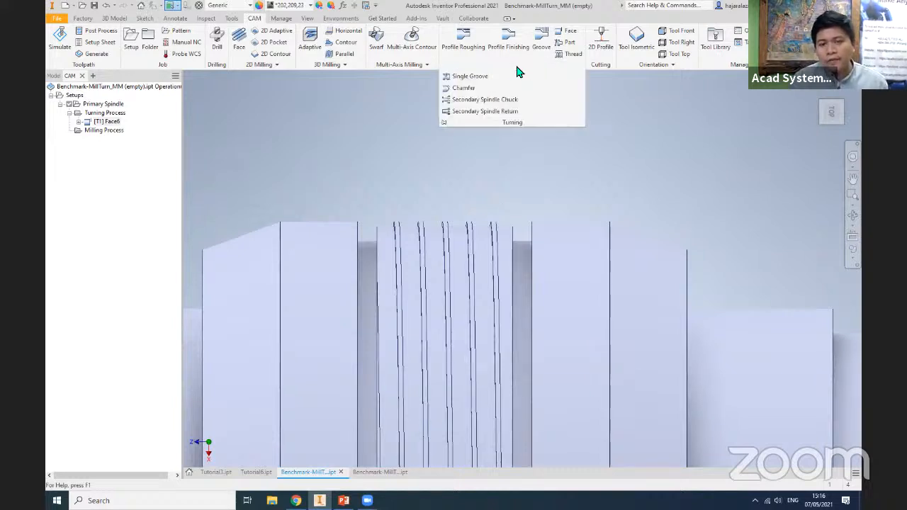
pyautogui.click(471, 77)
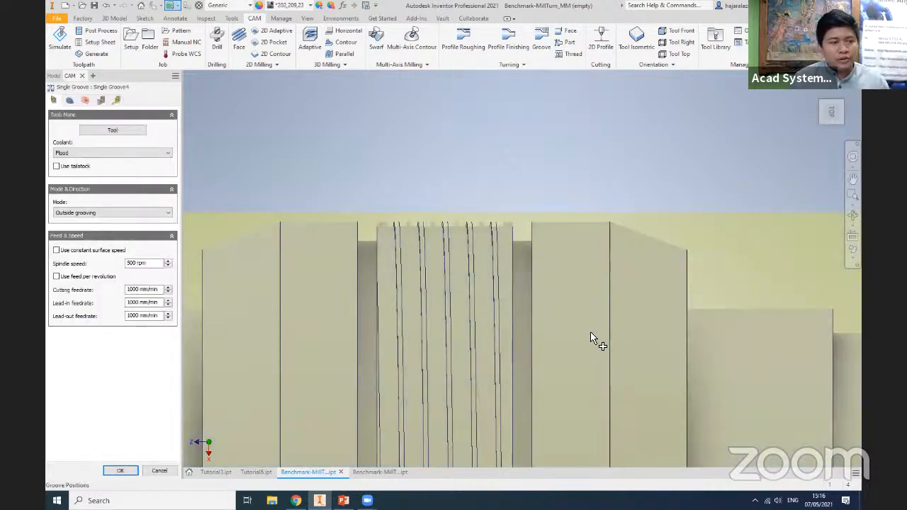
pyautogui.keyDown('shift'); pyautogui.moveTo(578, 360); pyautogui.dragTo(503, 239, button='middle'); pyautogui.keyUp('shift')
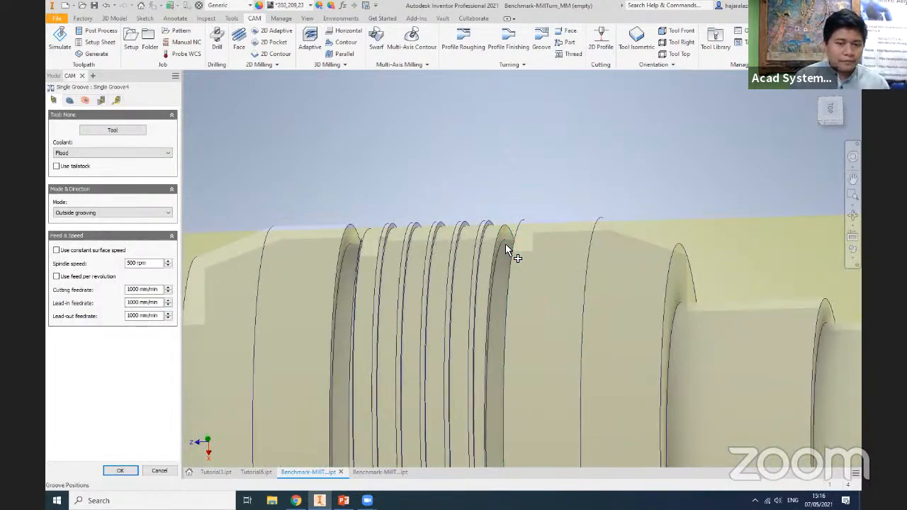
pyautogui.click(507, 245)
pyautogui.keyDown('shift'); pyautogui.moveTo(553, 277); pyautogui.dragTo(531, 293, button='middle'); pyautogui.keyUp('shift')
pyautogui.click(537, 244)
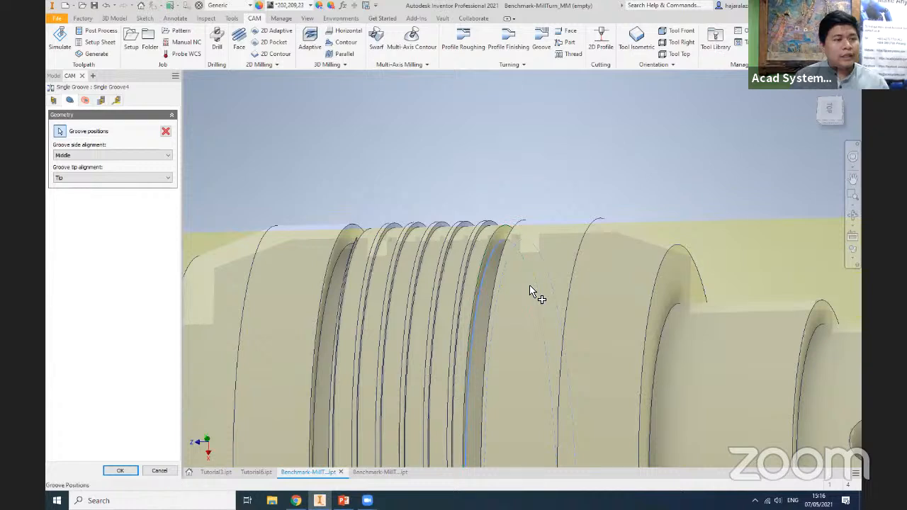
# - Keep the groove side alignment at Middle and create the Single Groove operation with the #2 turning grooving tool
pyautogui.click(104, 156)
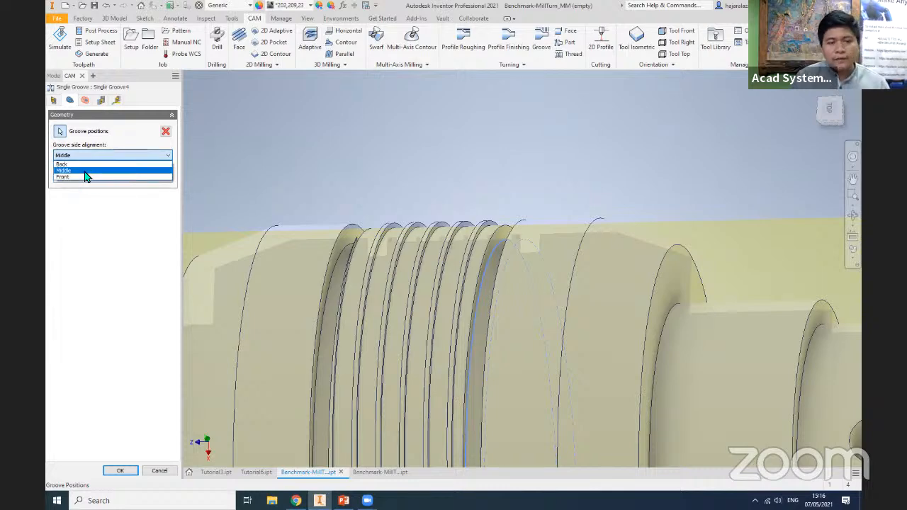
pyautogui.click(98, 234)
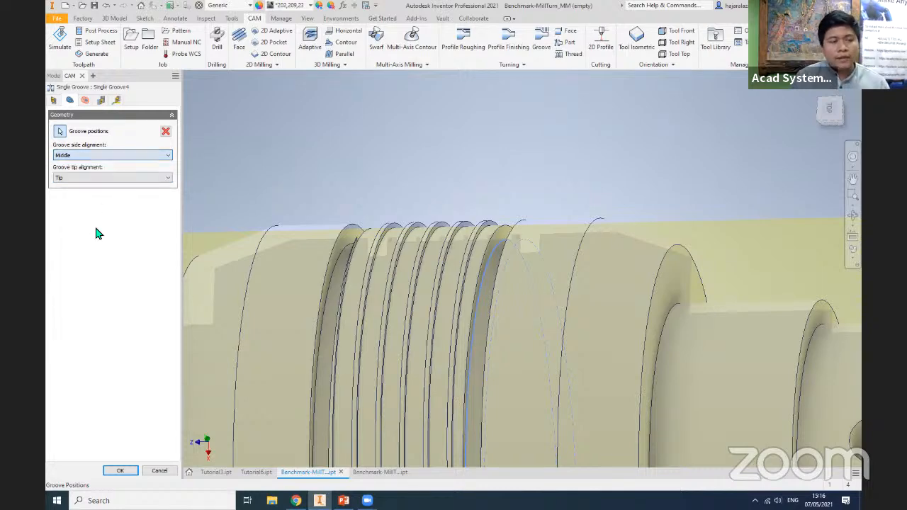
pyautogui.click(121, 471)
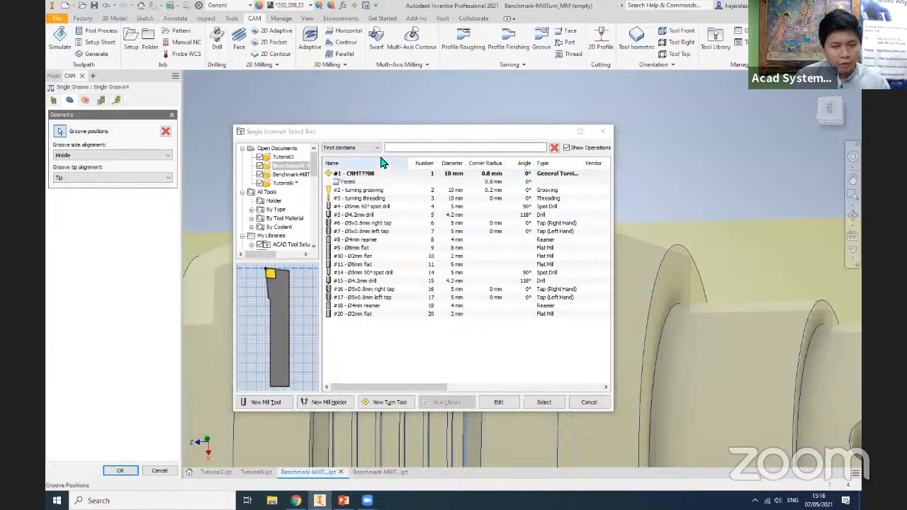
pyautogui.click(354, 192)
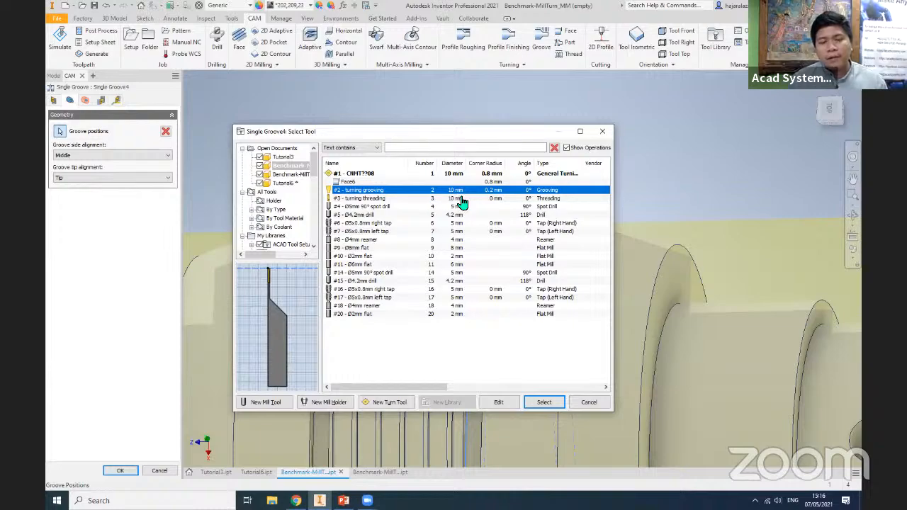
pyautogui.click(543, 403)
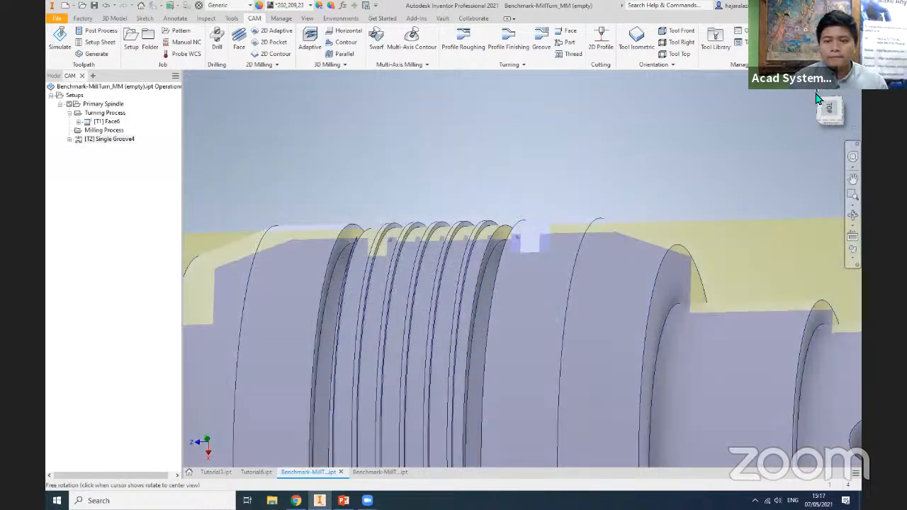
# - Simulate the Single Groove operation on the stock, inspect the cut groove, and close the simulation
pyautogui.keyDown('shift'); pyautogui.moveTo(820, 95); pyautogui.dragTo(803, 124, button='middle'); pyautogui.keyUp('shift')
pyautogui.click(841, 106)
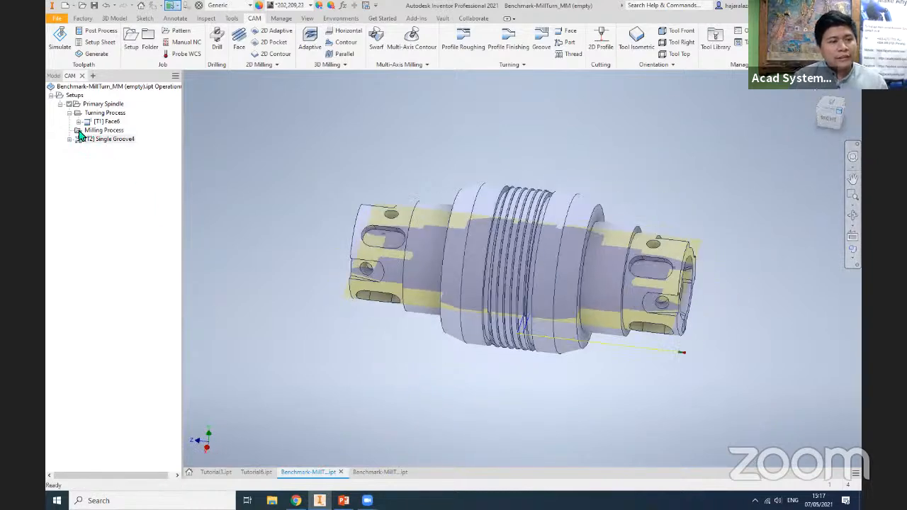
pyautogui.click(109, 141)
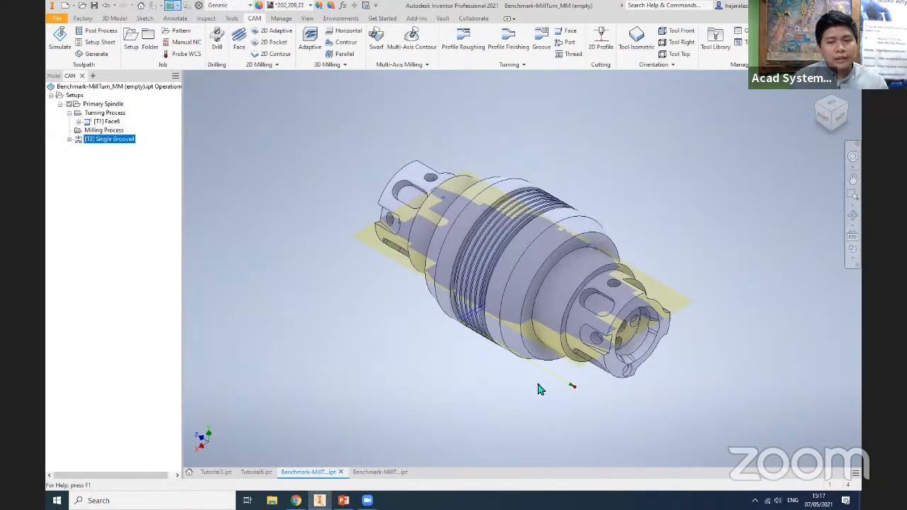
pyautogui.scroll(5, 540, 379)
pyautogui.moveTo(341, 172); pyautogui.dragTo(427, 286, button='middle')
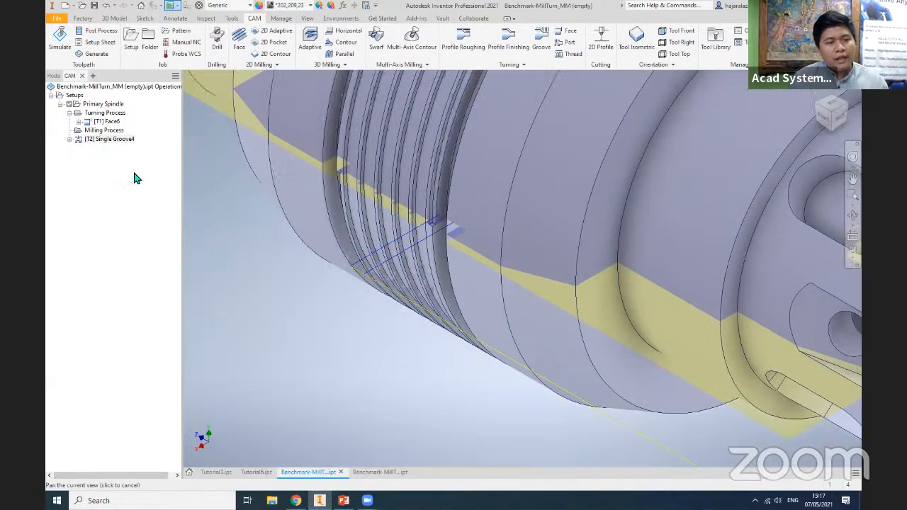
pyautogui.rightClick(119, 142)
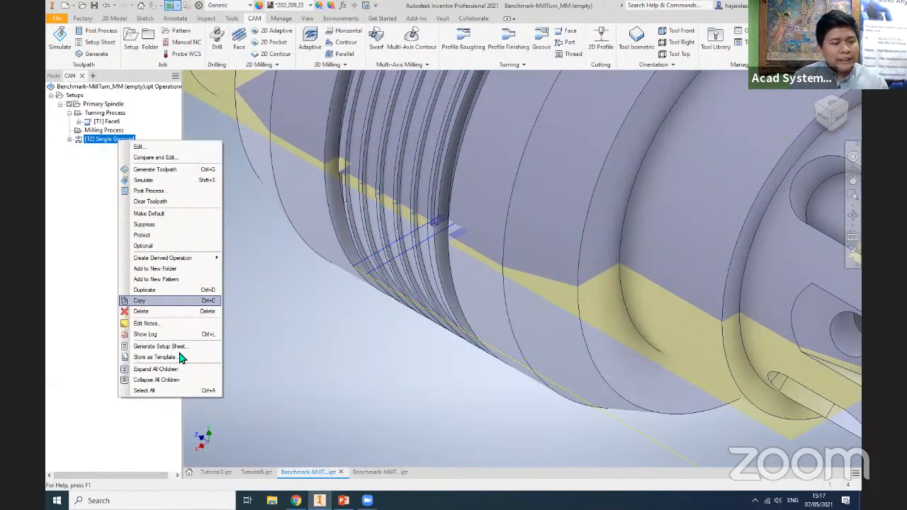
pyautogui.click(144, 179)
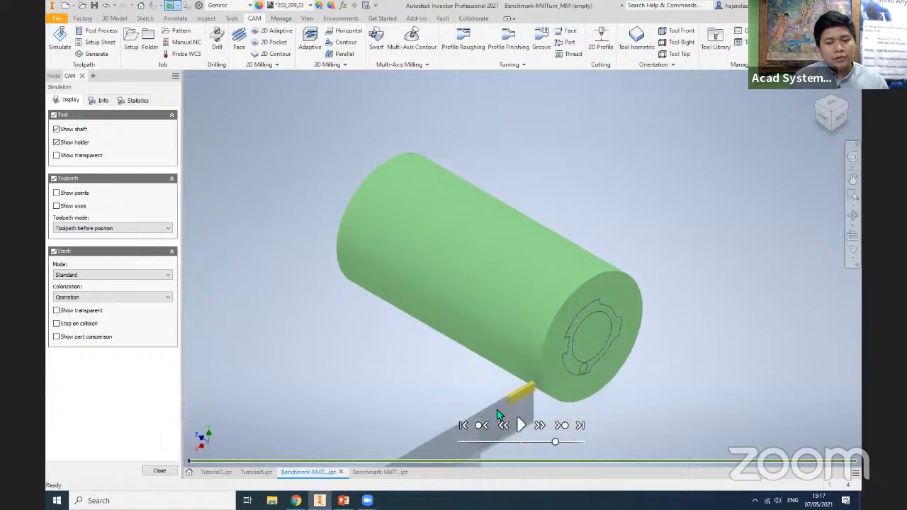
pyautogui.click(520, 425)
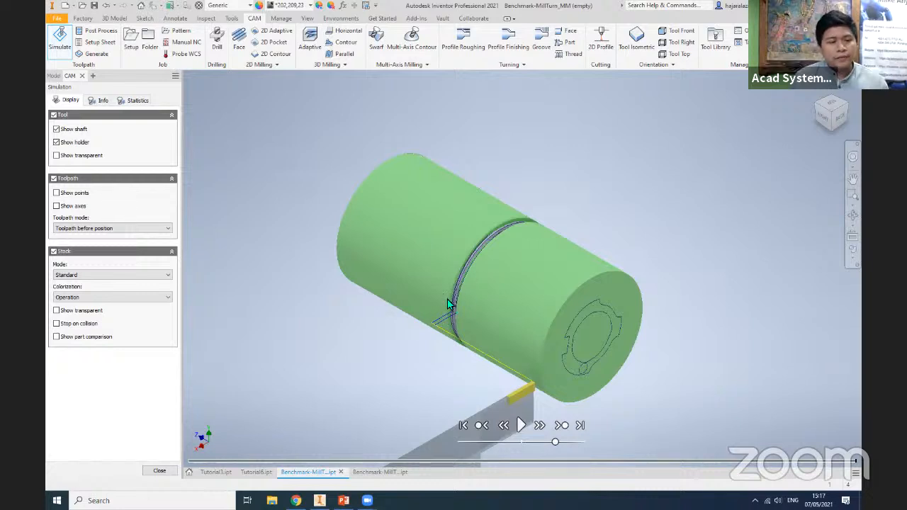
pyautogui.scroll(-5, 453, 312)
pyautogui.scroll(5, 437, 341)
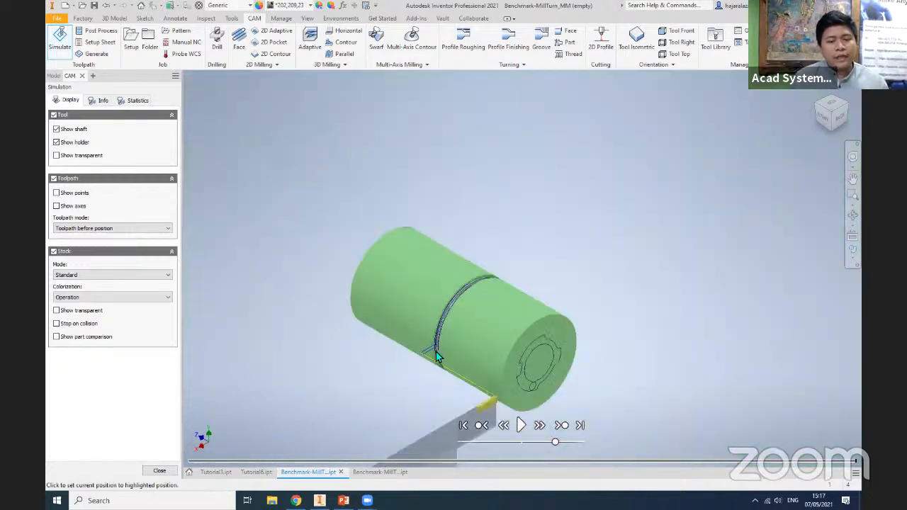
pyautogui.click(162, 471)
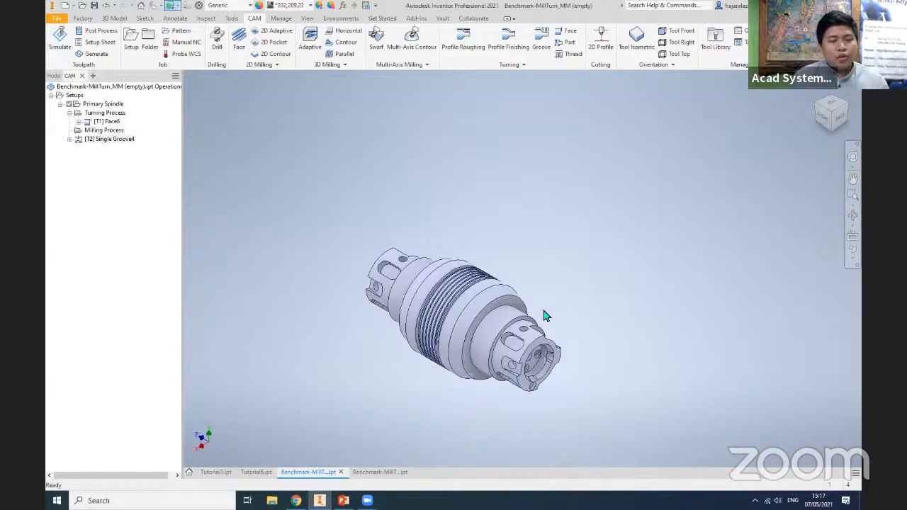
# - Try a turning Groove operation with its back reference set to Selection at the groove edge on the far side of the thread
pyautogui.scroll(-5, 531, 326)
pyautogui.scroll(5, 517, 344)
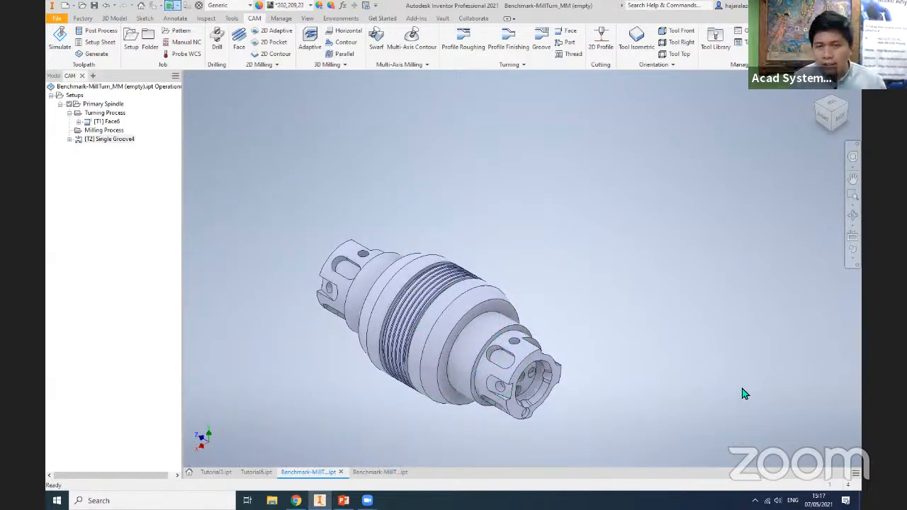
pyautogui.click(540, 43)
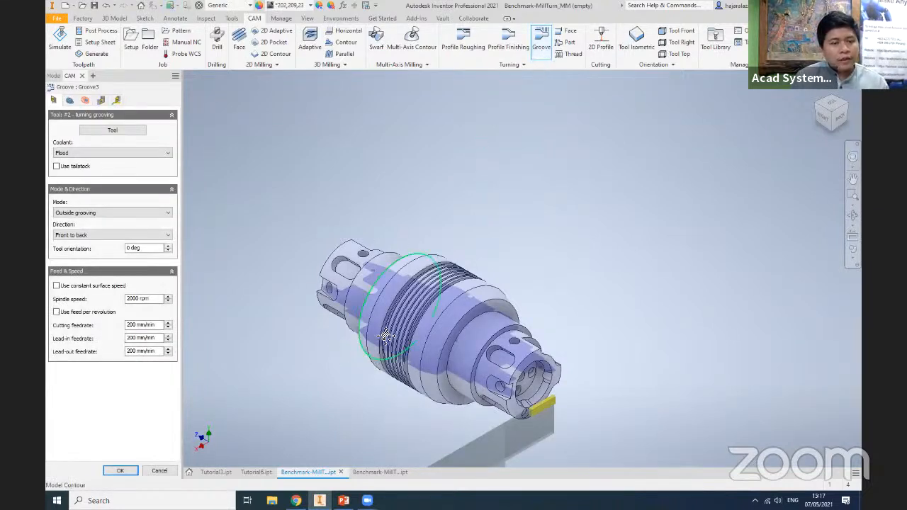
pyautogui.moveTo(385, 336); pyautogui.dragTo(407, 316, button='middle')
pyautogui.click(70, 102)
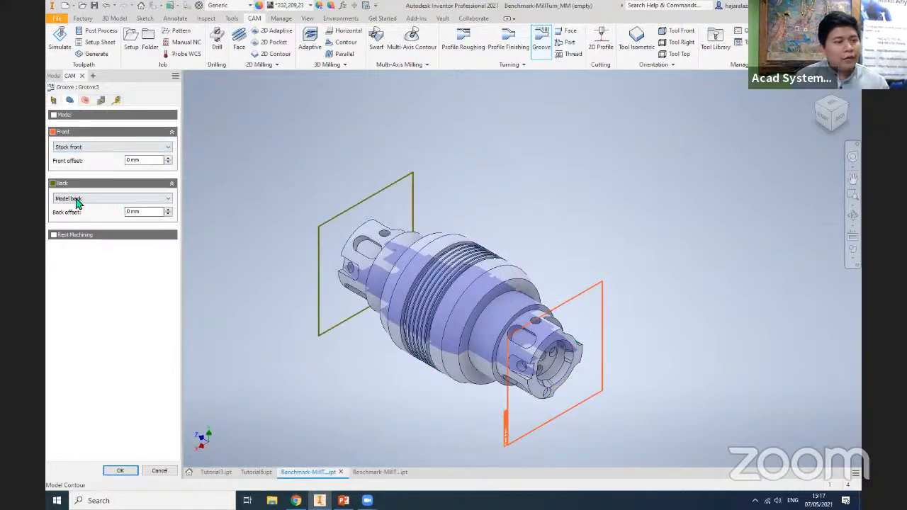
pyautogui.click(78, 199)
pyautogui.click(70, 231)
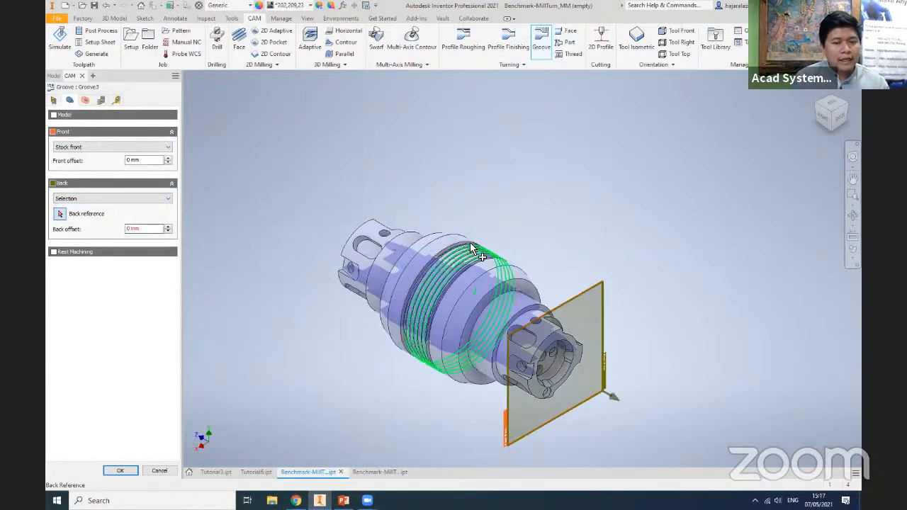
pyautogui.click(438, 250)
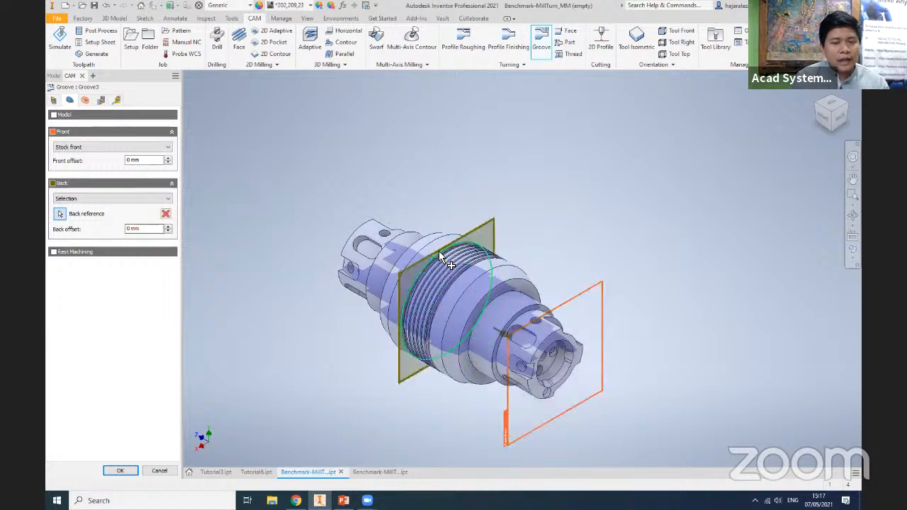
pyautogui.click(120, 470)
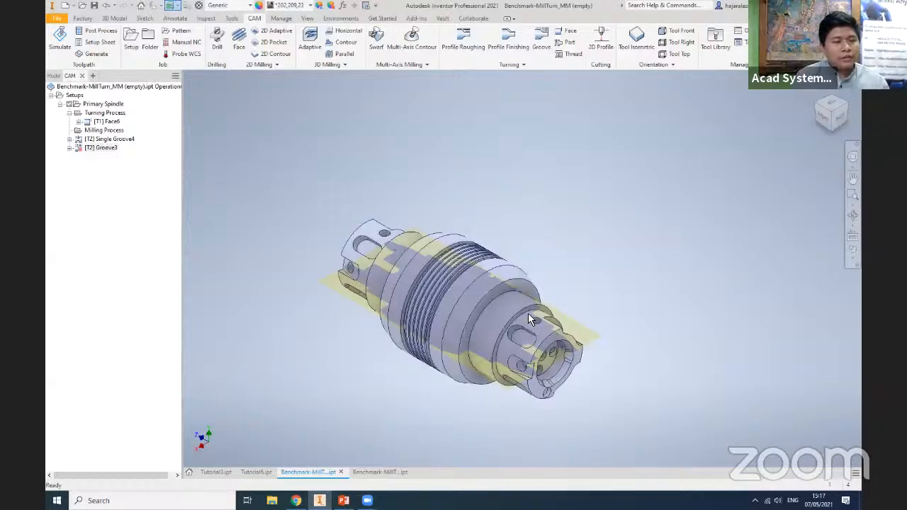
# - Edit the Groove operation and reselect its back reference at the groove edge on the front side of the thread
pyautogui.scroll(5, 461, 257)
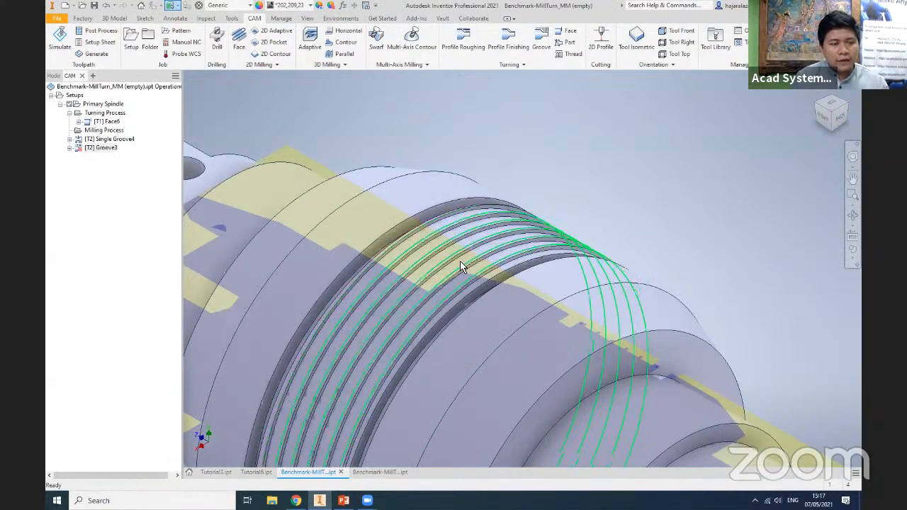
pyautogui.doubleClick(100, 147)
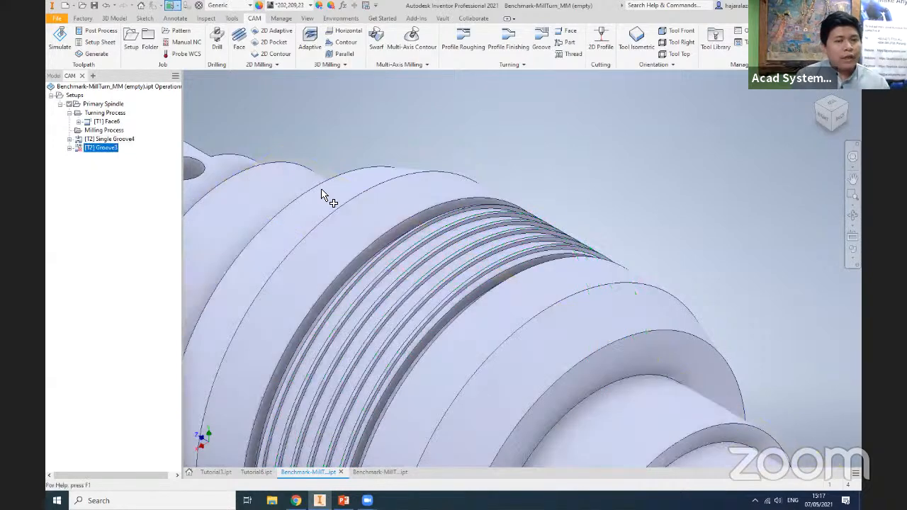
pyautogui.click(70, 100)
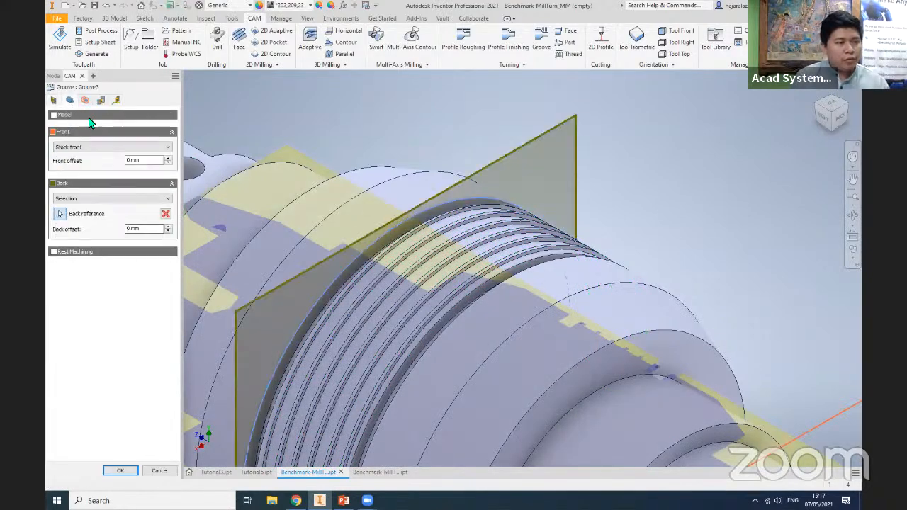
pyautogui.click(60, 213)
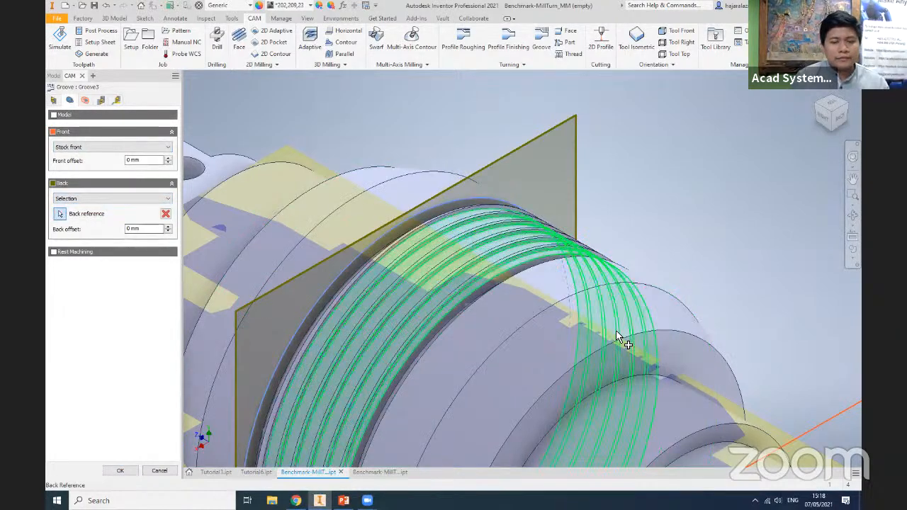
pyautogui.click(275, 398)
pyautogui.scroll(-5, 466, 352)
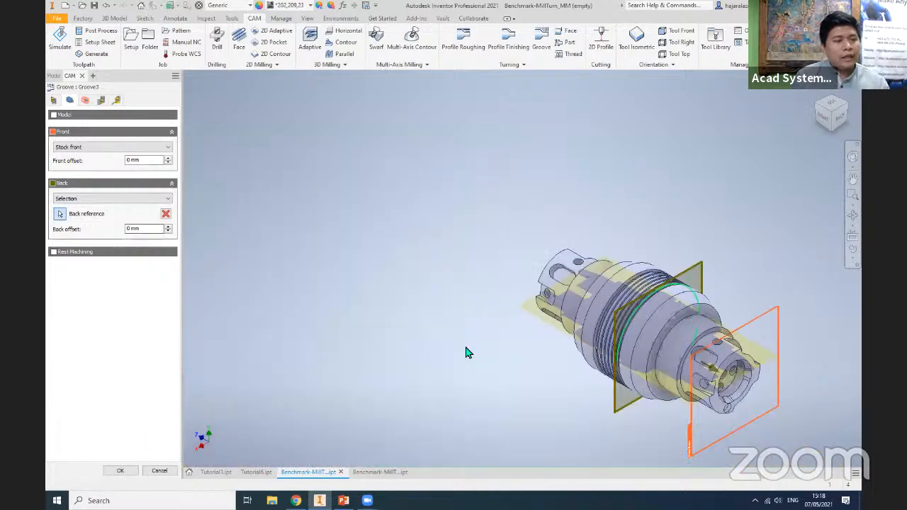
pyautogui.press('Return')
# - Delete the Groove operation from the Primary Spindle setup
pyautogui.moveTo(229, 263); pyautogui.dragTo(95, 244, button='middle')
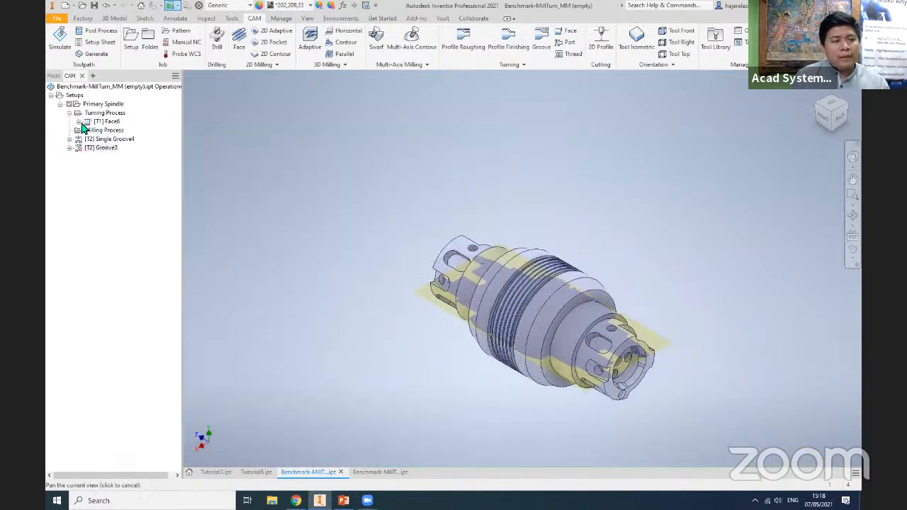
pyautogui.rightClick(101, 148)
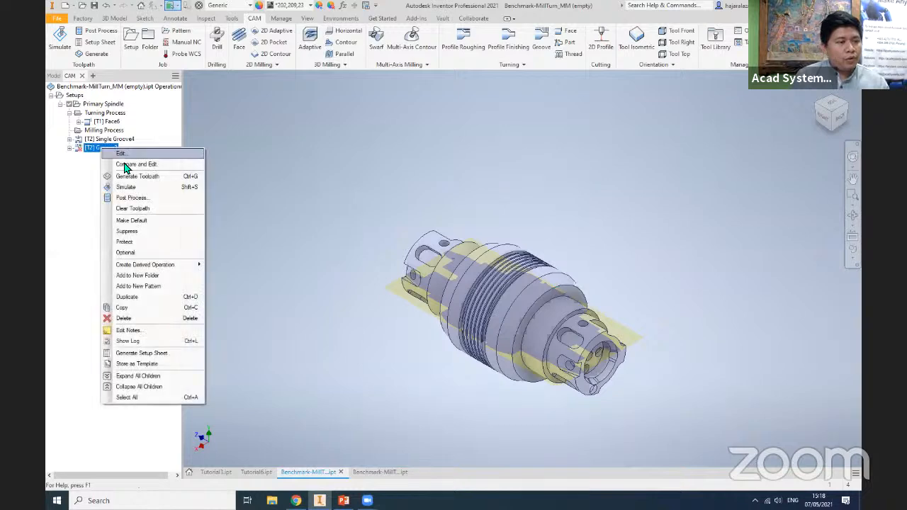
pyautogui.click(141, 318)
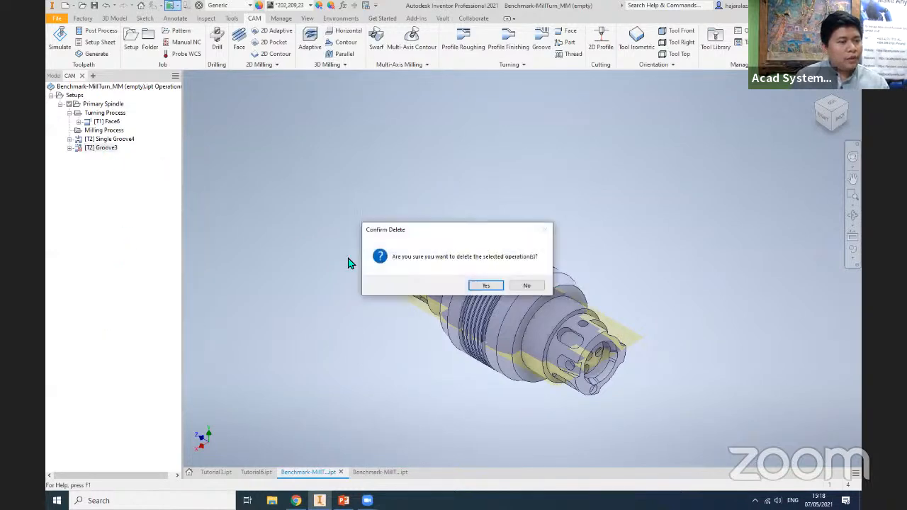
pyautogui.click(486, 287)
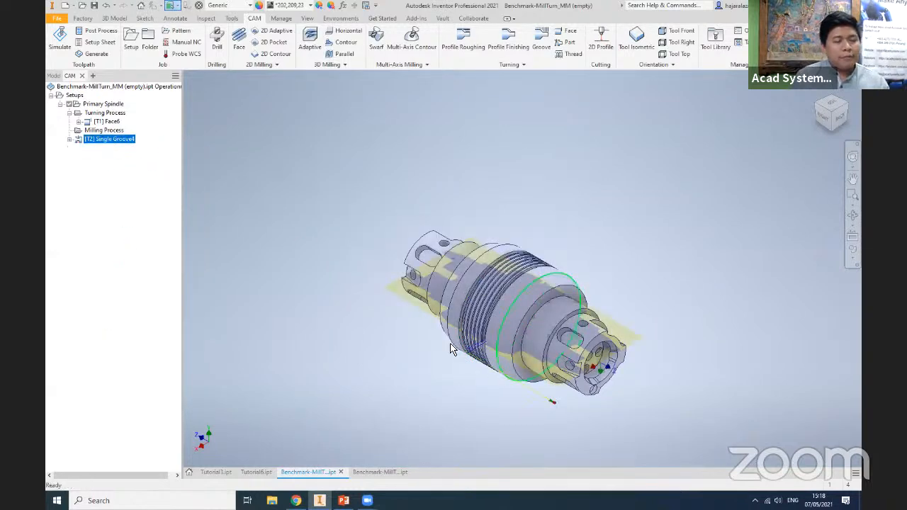
pyautogui.scroll(-5, 625, 361)
pyautogui.scroll(3, 624, 359)
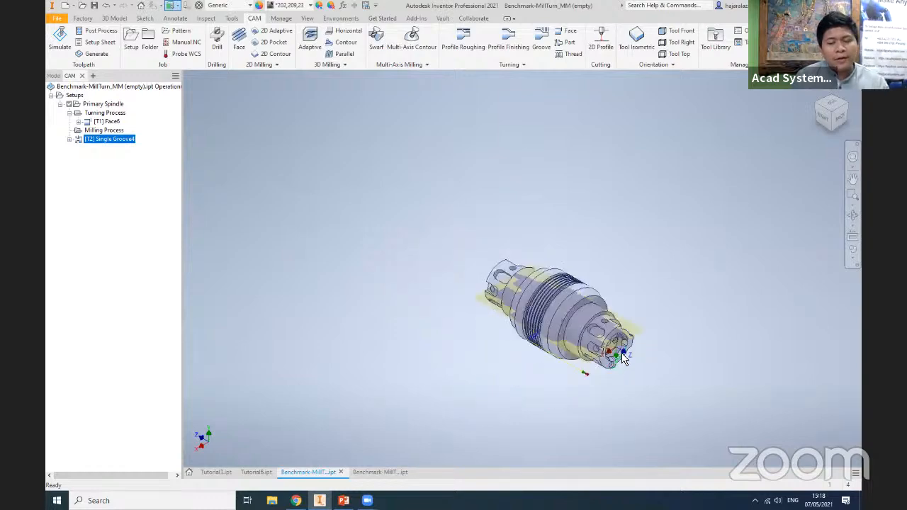
pyautogui.scroll(5, 623, 359)
pyautogui.moveTo(639, 376); pyautogui.dragTo(637, 379, button='middle')
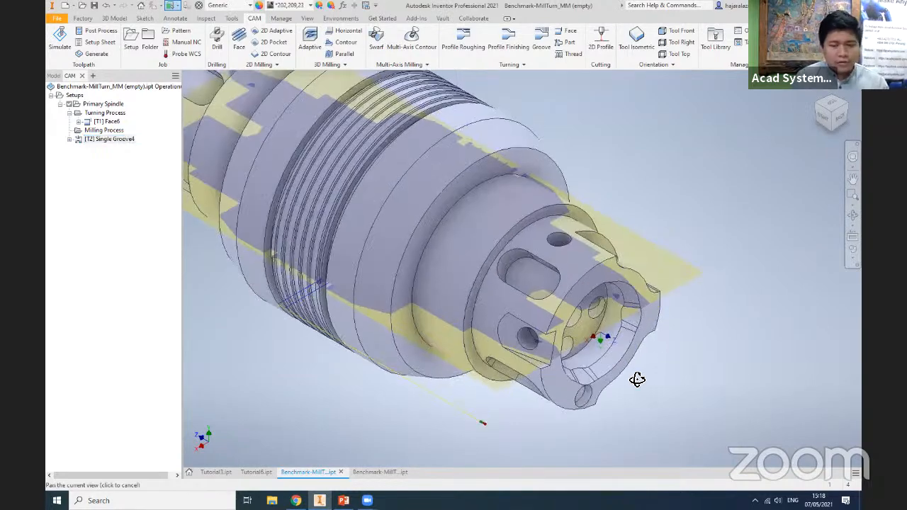
pyautogui.keyDown('shift'); pyautogui.moveTo(482, 283); pyautogui.dragTo(488, 295, button='middle'); pyautogui.keyUp('shift')
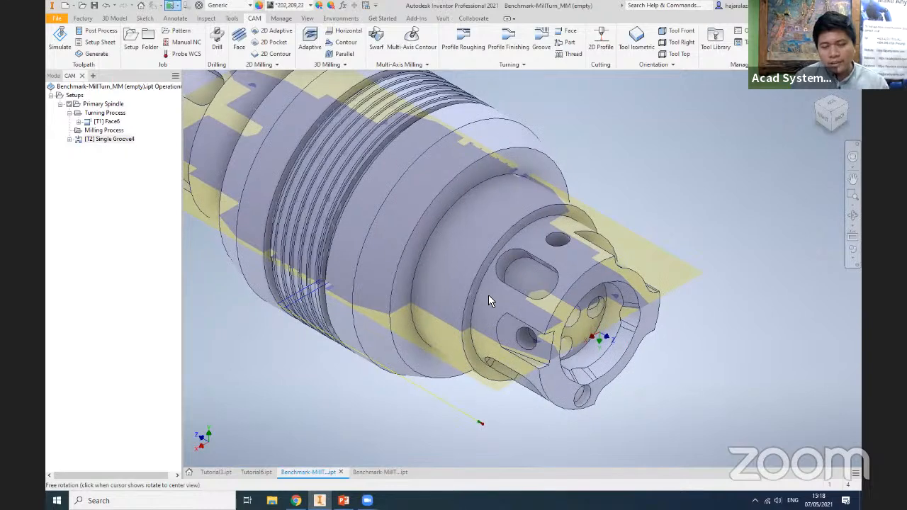
pyautogui.moveTo(821, 114); pyautogui.dragTo(819, 114)
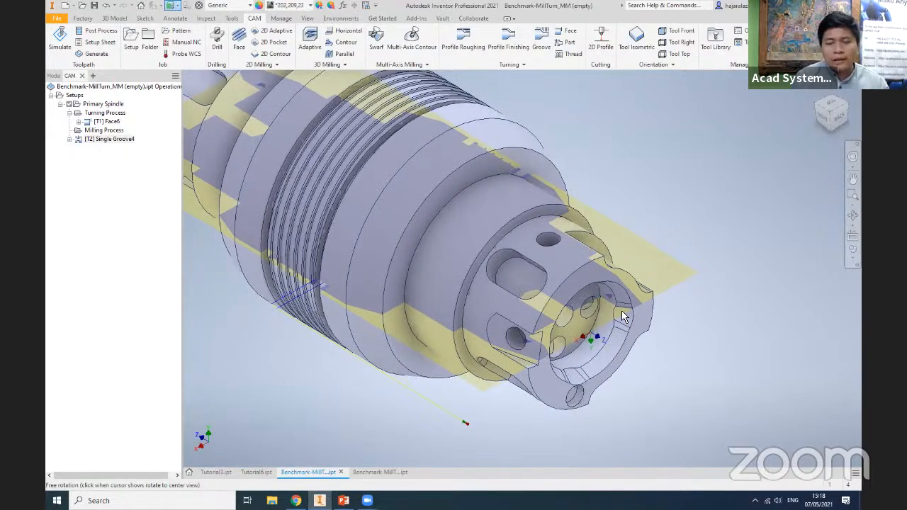
pyautogui.keyDown('shift'); pyautogui.moveTo(701, 347); pyautogui.dragTo(714, 327, button='middle'); pyautogui.keyUp('shift')
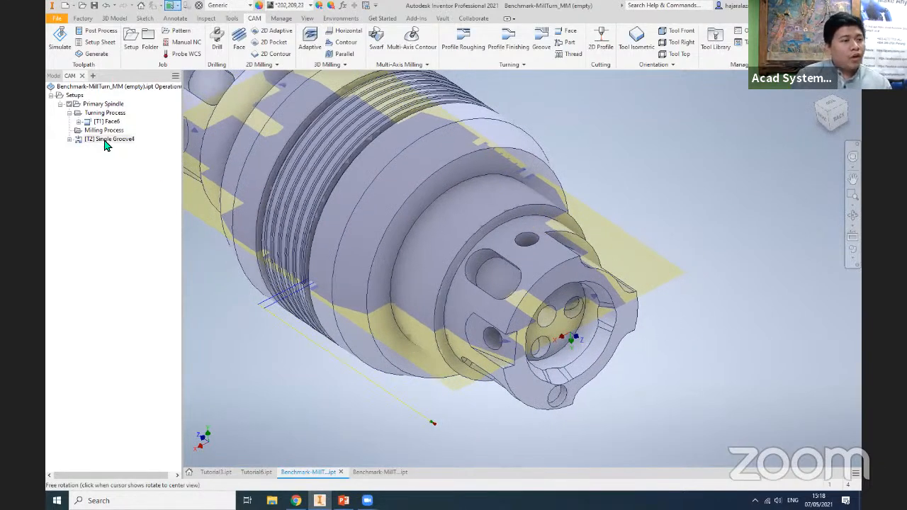
# - Move the Single Groove operation into the Turning Process folder after the Face operation and collapse the folder
pyautogui.moveTo(109, 142); pyautogui.dragTo(119, 130)
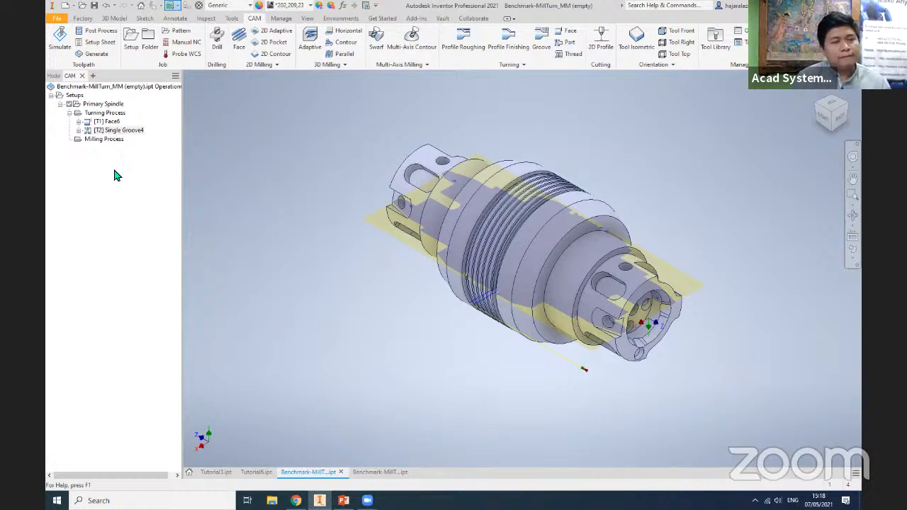
pyautogui.click(117, 175)
pyautogui.click(68, 113)
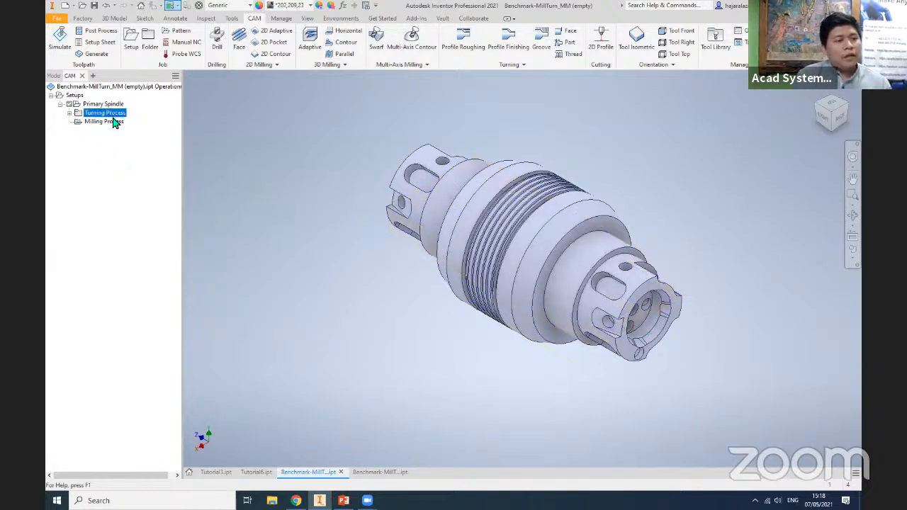
# - Start a 2D Bore operation and select the inner cylindrical wall of the recess in the part's end as its geometry
pyautogui.click(68, 113)
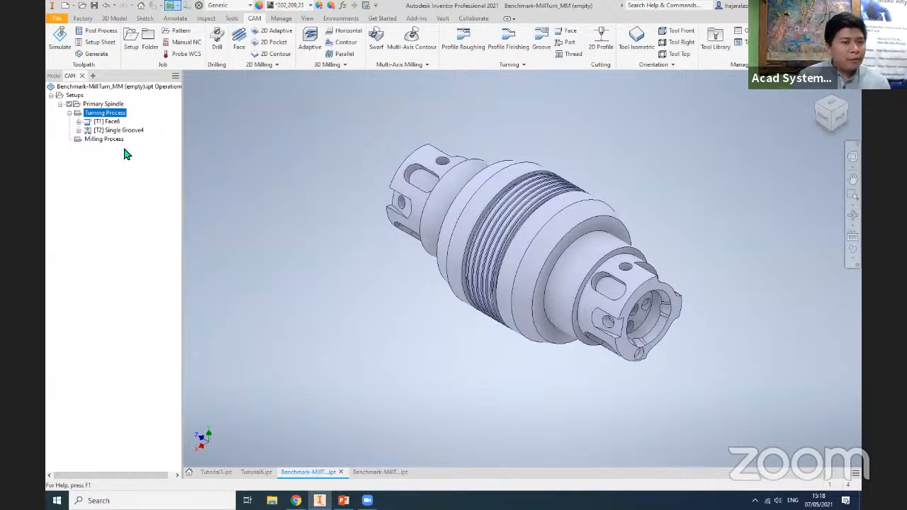
pyautogui.scroll(3, 684, 336)
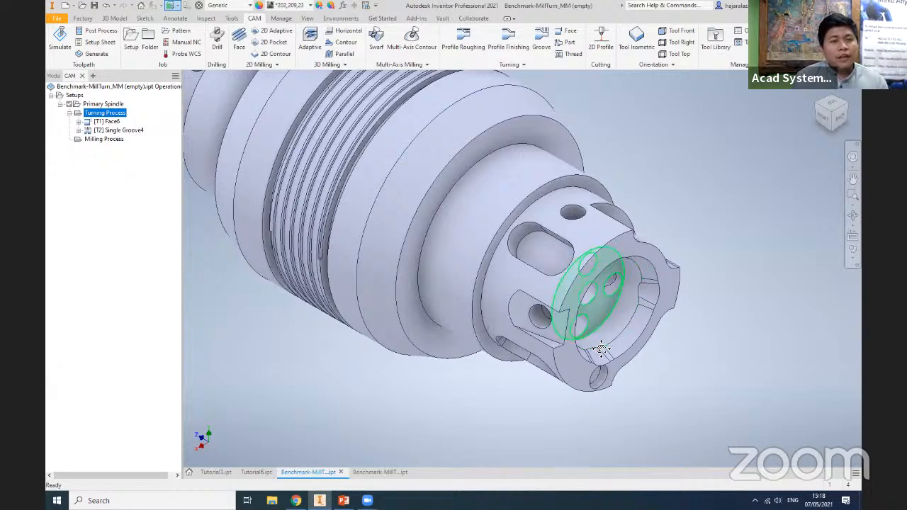
pyautogui.moveTo(612, 310); pyautogui.dragTo(348, 167, button='middle')
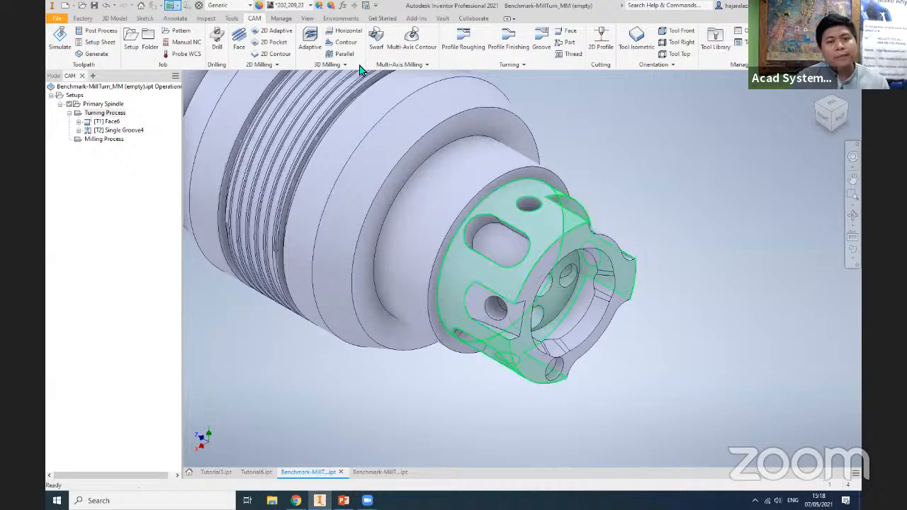
pyautogui.click(274, 65)
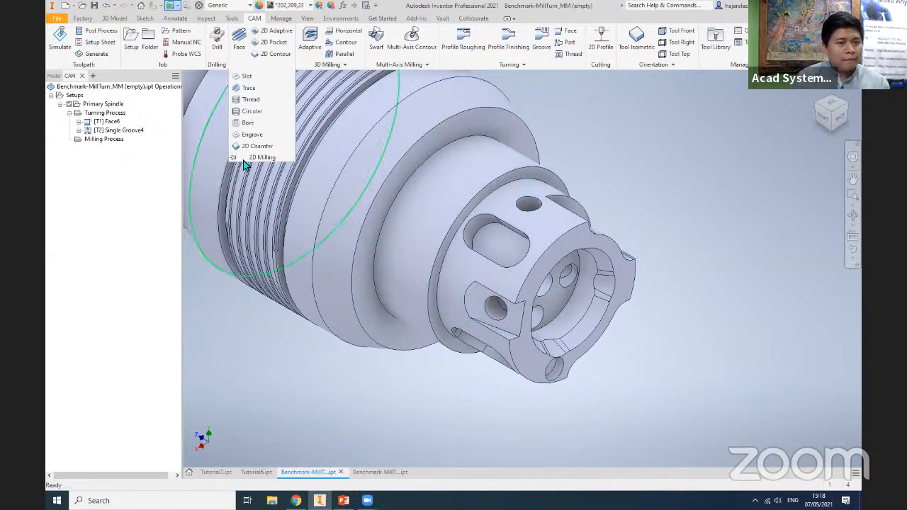
pyautogui.click(249, 123)
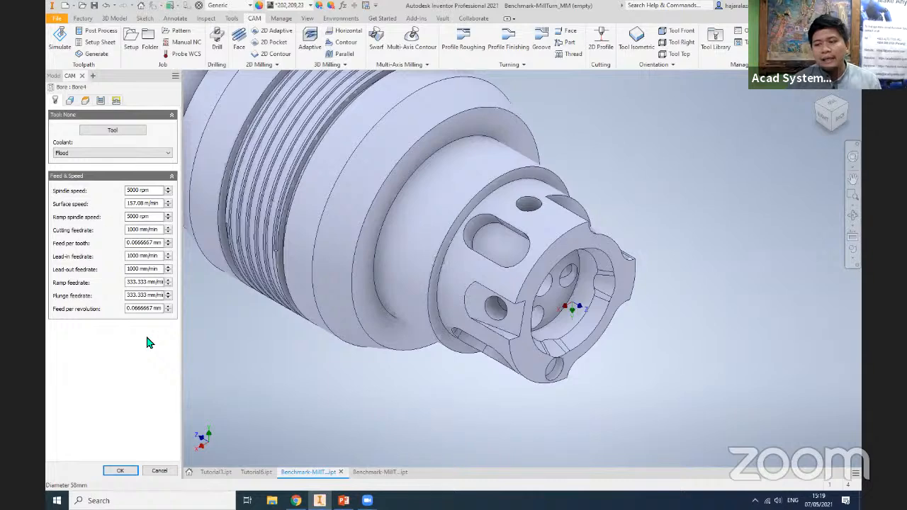
pyautogui.click(85, 100)
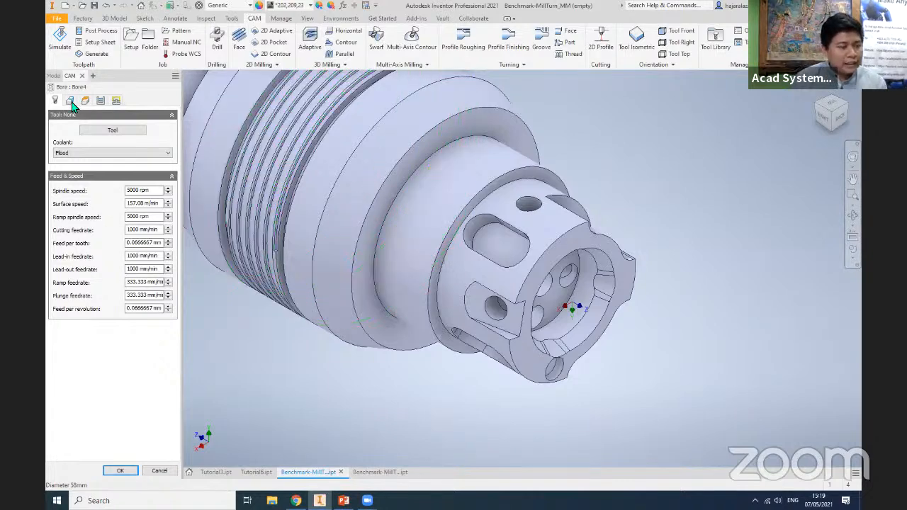
pyautogui.click(595, 276)
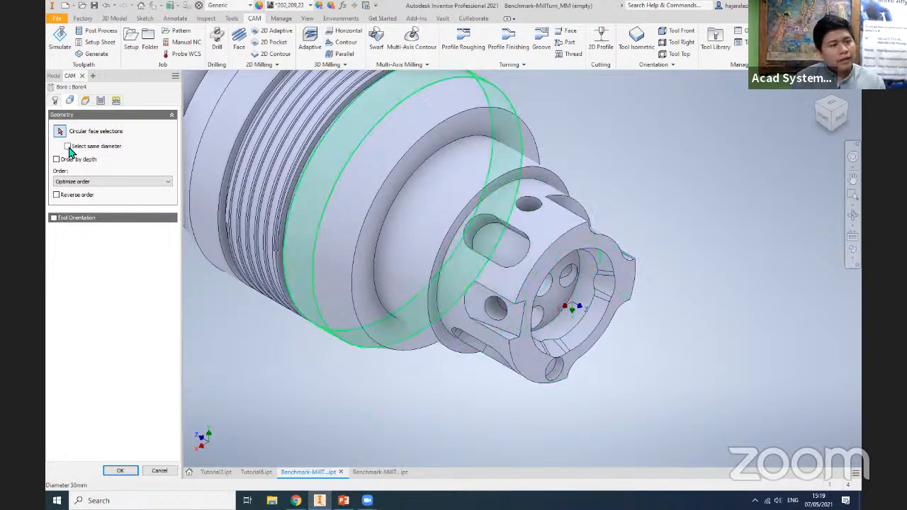
pyautogui.click(584, 291)
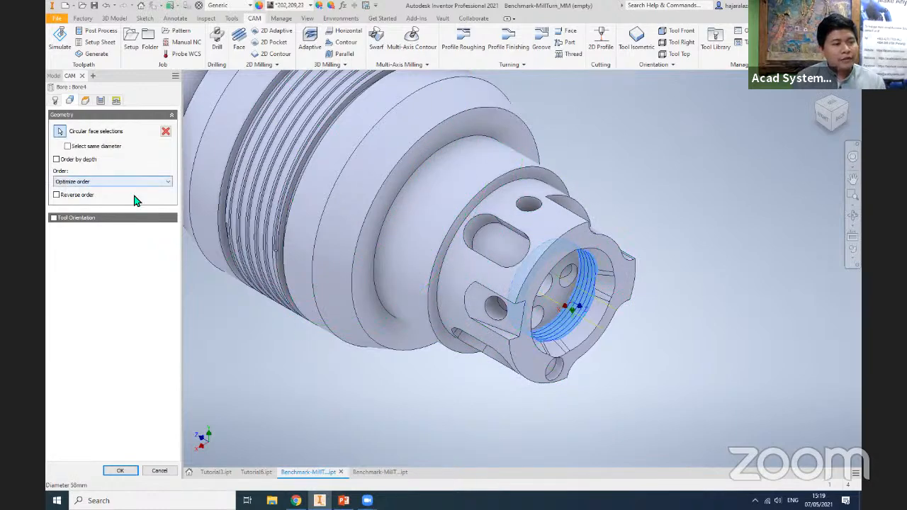
# - Set the bore's bottom height to Selection at the recess floor and its top height to Selection at the part's end face
pyautogui.click(85, 101)
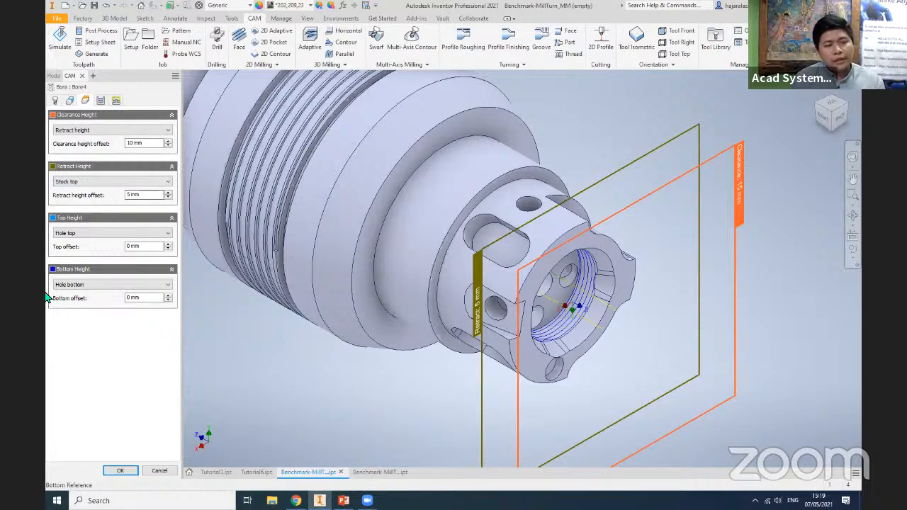
pyautogui.click(81, 286)
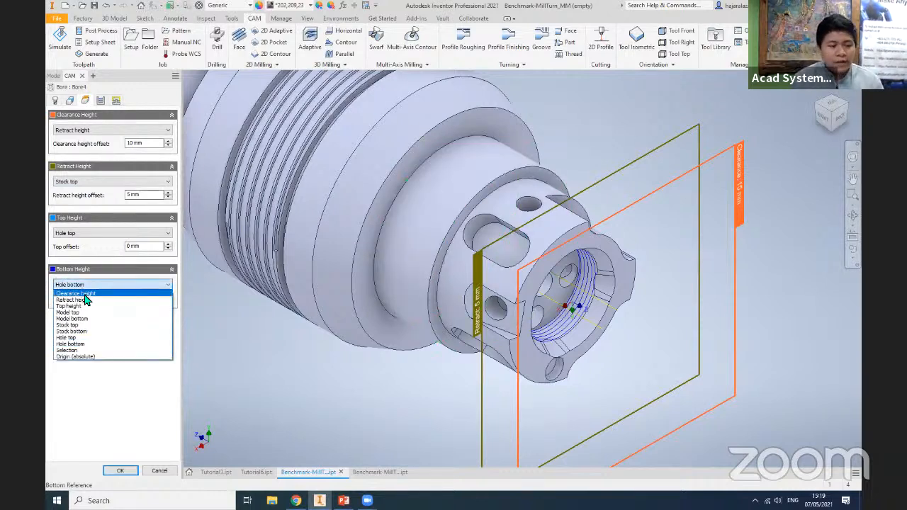
pyautogui.click(92, 344)
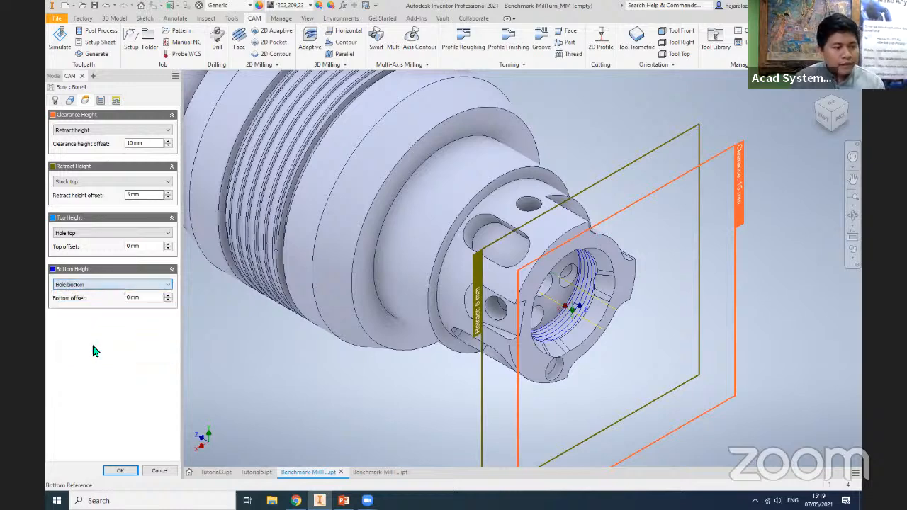
pyautogui.click(561, 303)
pyautogui.click(78, 234)
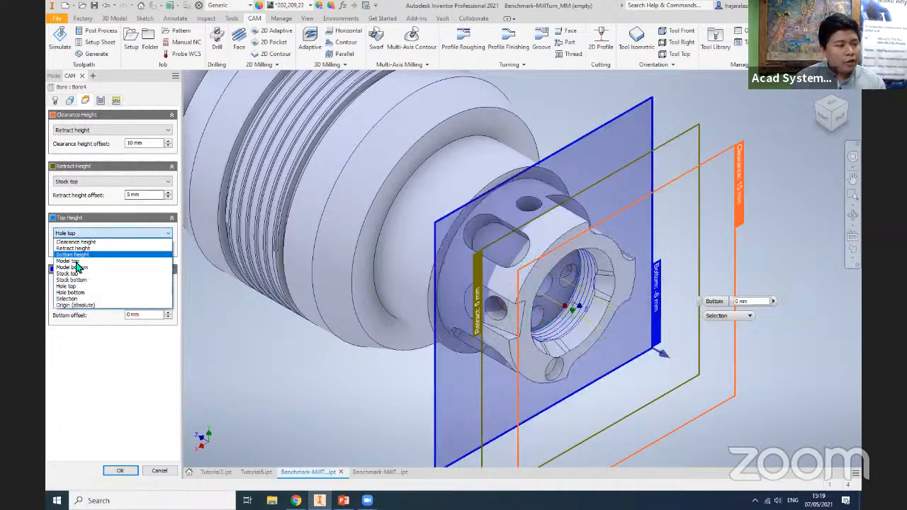
pyautogui.click(83, 302)
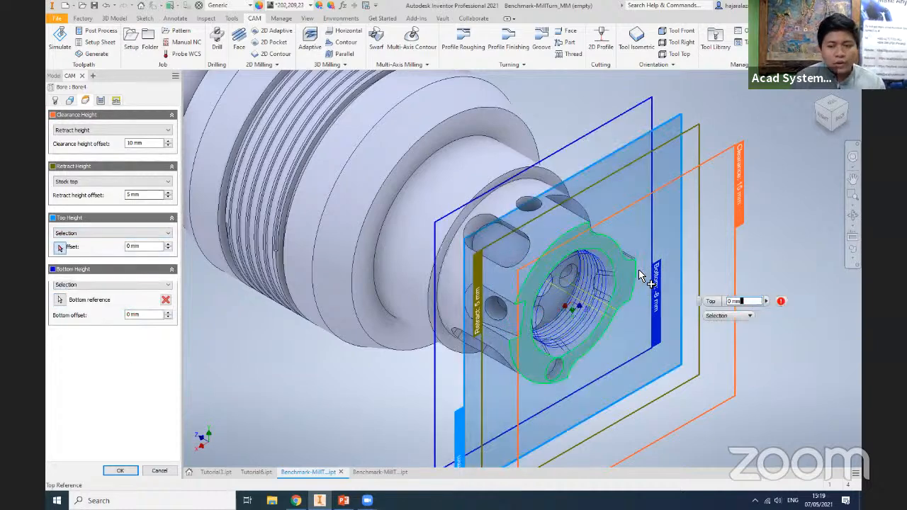
pyautogui.click(583, 386)
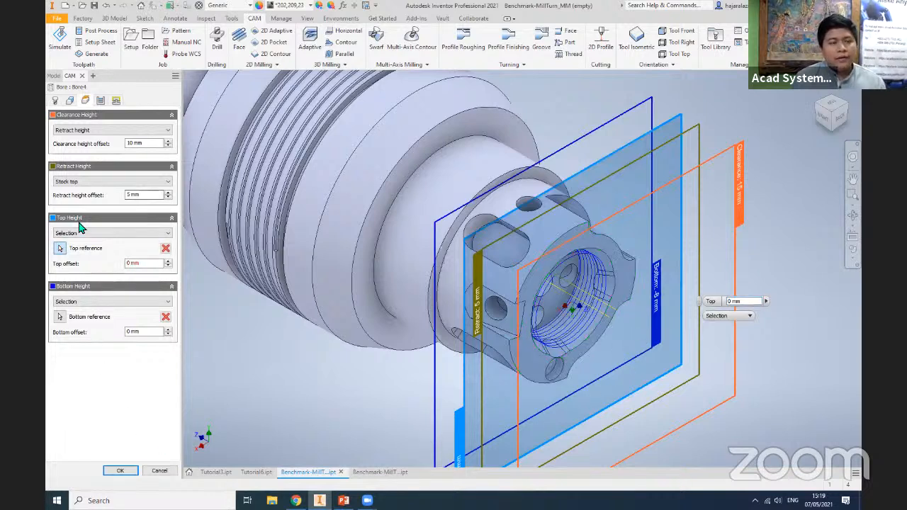
# - Assign tool #9, the Ø8mm flat mill, to the Bore operation
pyautogui.click(55, 101)
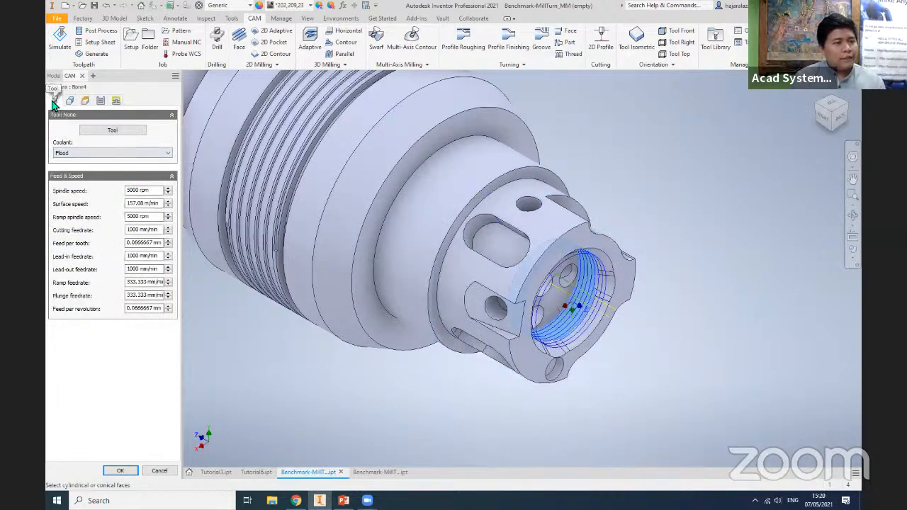
pyautogui.click(114, 131)
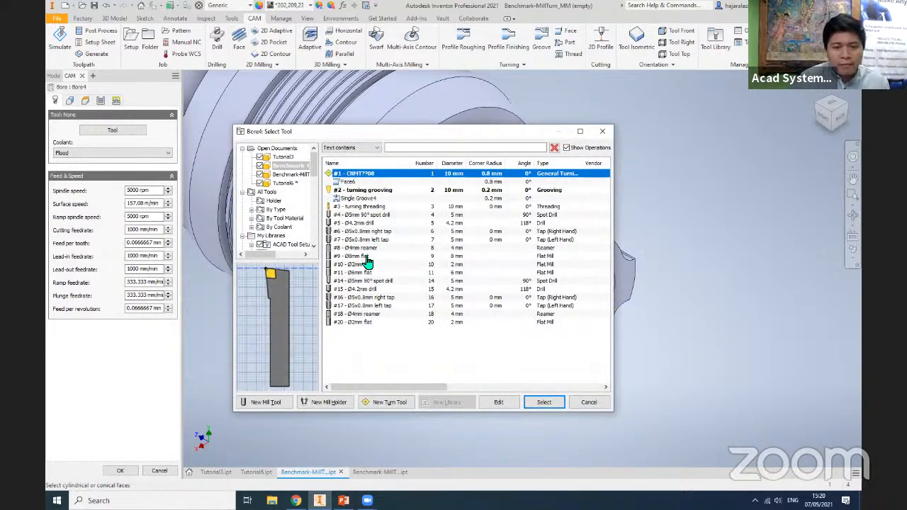
pyautogui.click(367, 256)
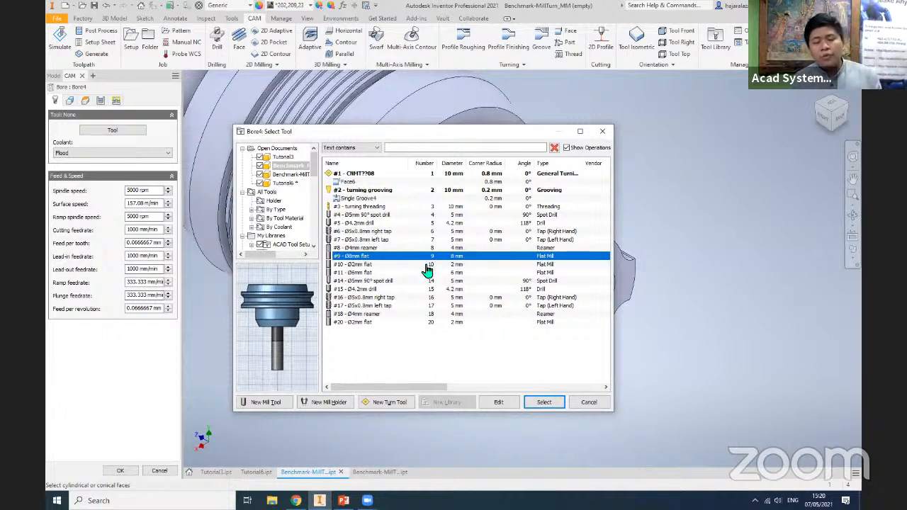
pyautogui.scroll(3, 284, 372)
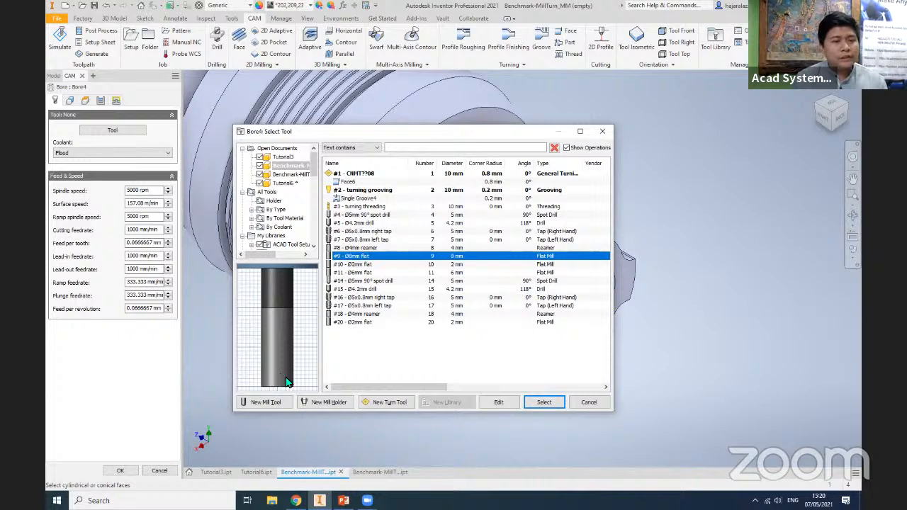
pyautogui.click(477, 360)
pyautogui.click(360, 256)
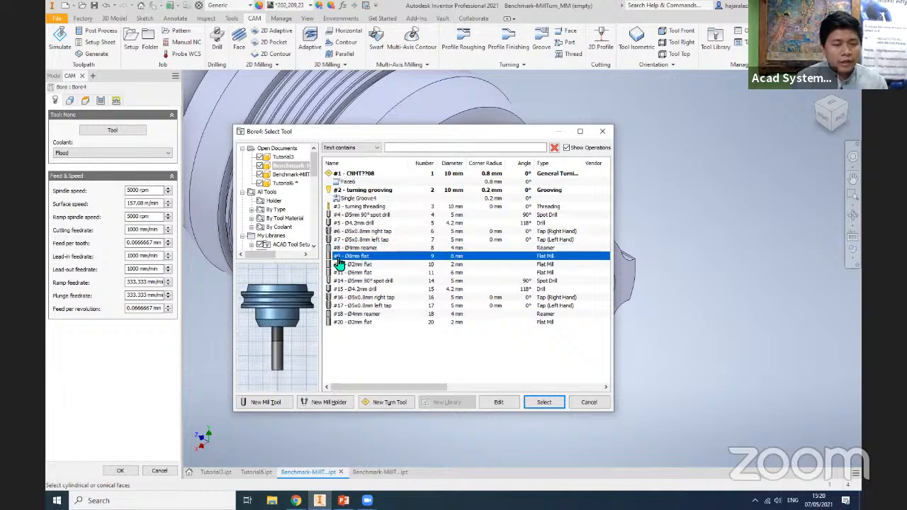
pyautogui.click(543, 402)
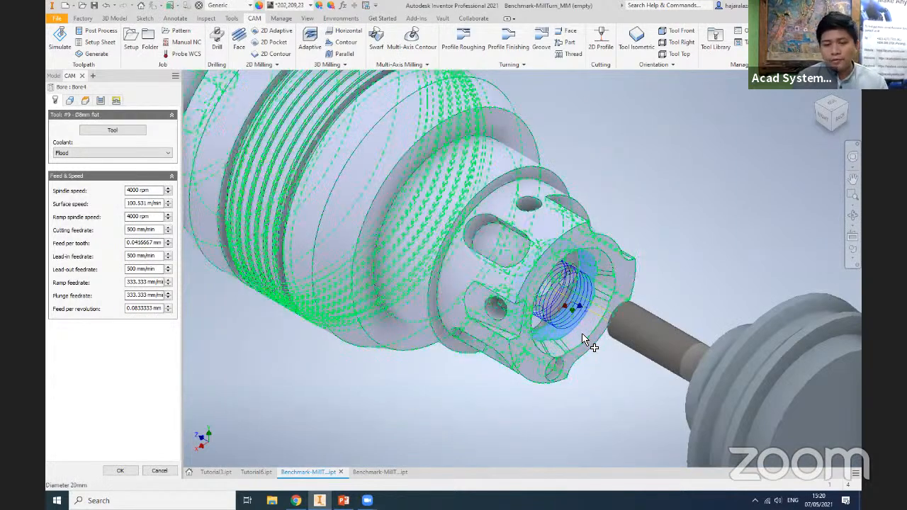
# - Try the Wear compensation type for the bore, set it to In control, and check the toolpath from the back view
pyautogui.click(100, 101)
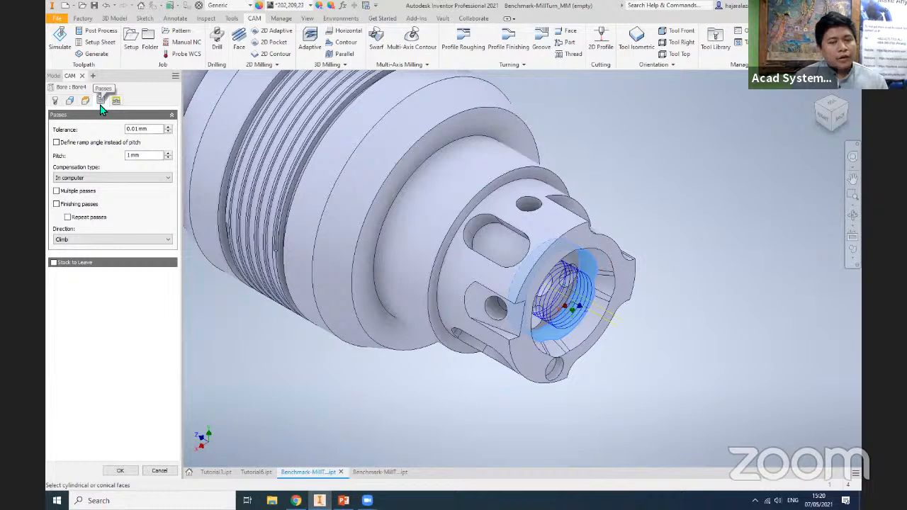
pyautogui.click(140, 180)
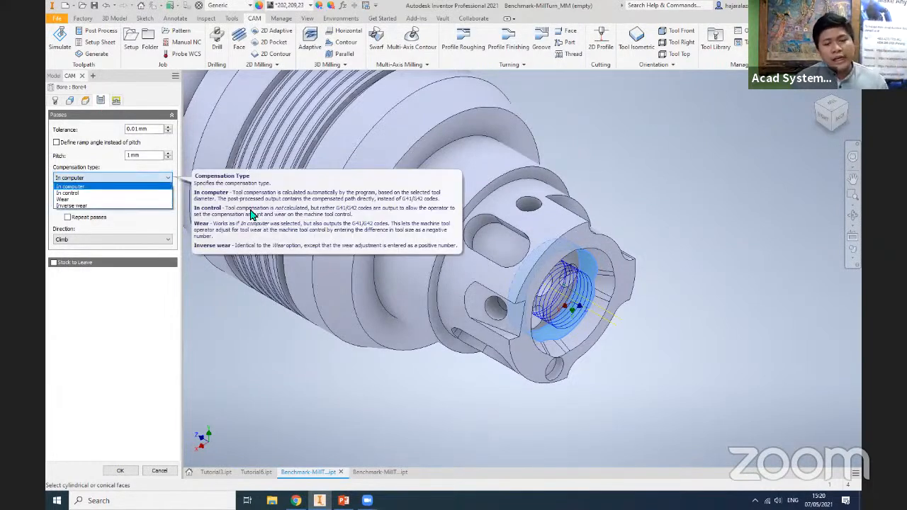
pyautogui.scroll(3, 603, 324)
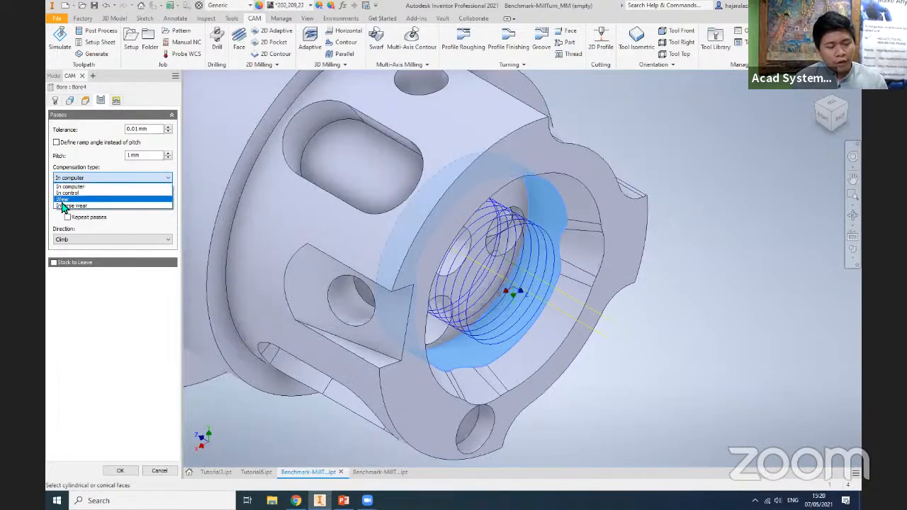
pyautogui.click(62, 201)
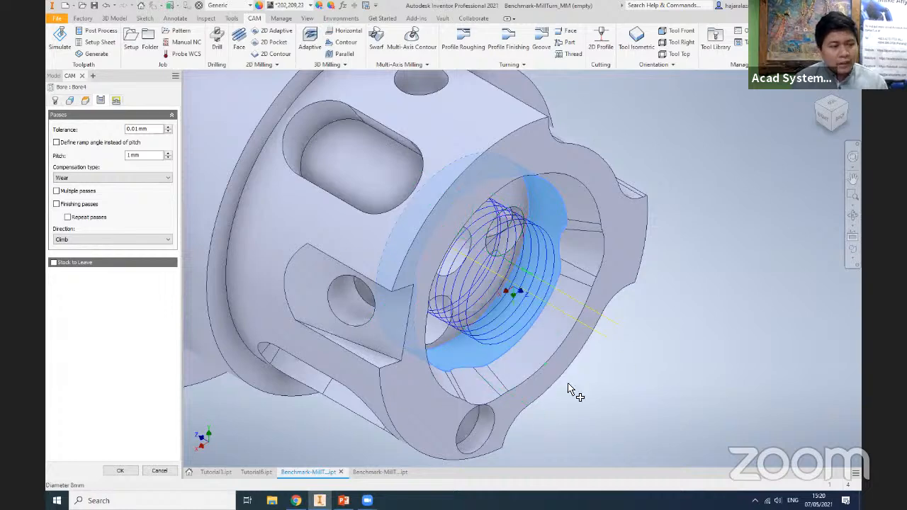
pyautogui.click(119, 182)
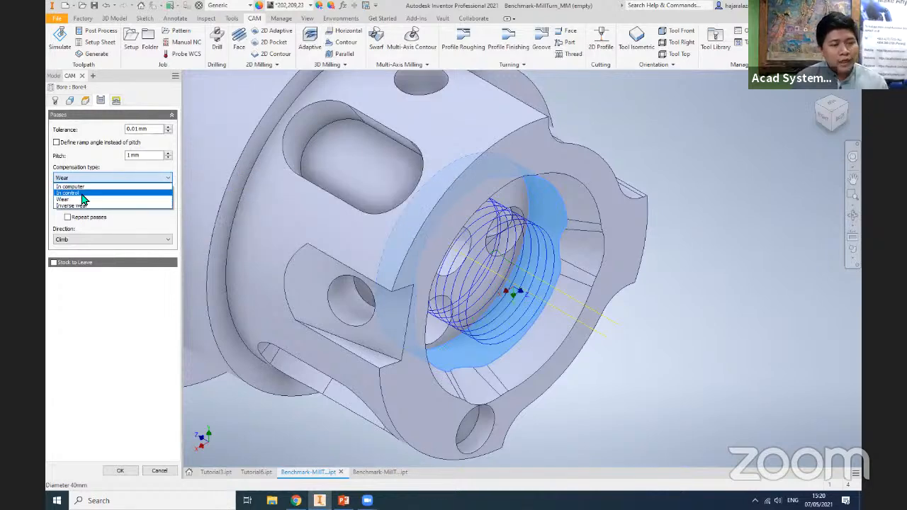
pyautogui.click(84, 193)
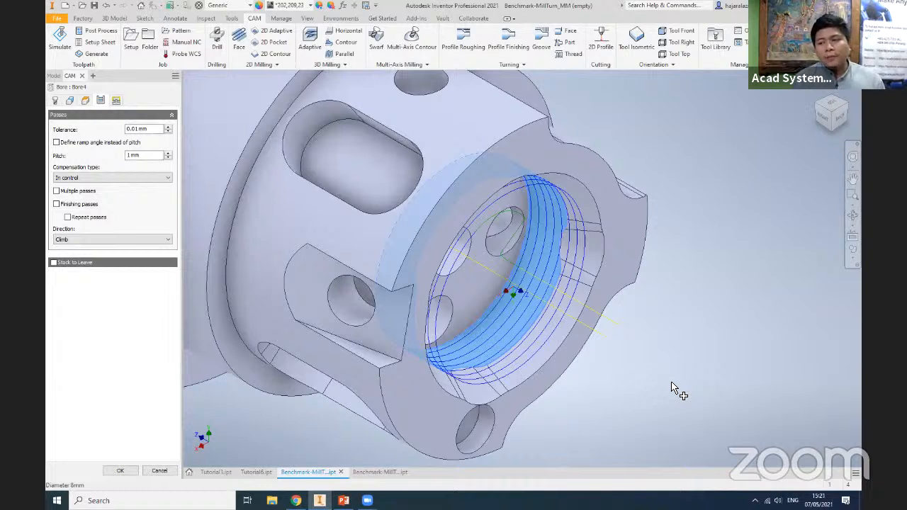
pyautogui.click(121, 178)
pyautogui.click(112, 193)
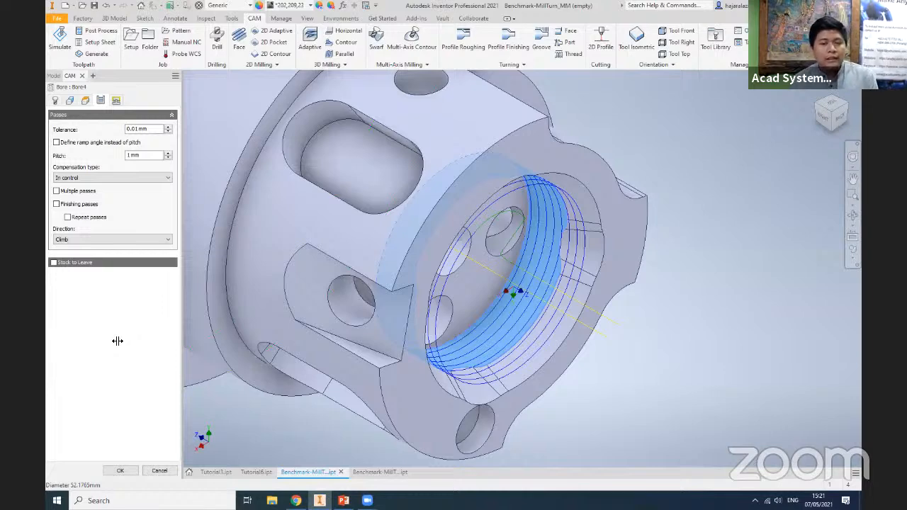
pyautogui.click(839, 121)
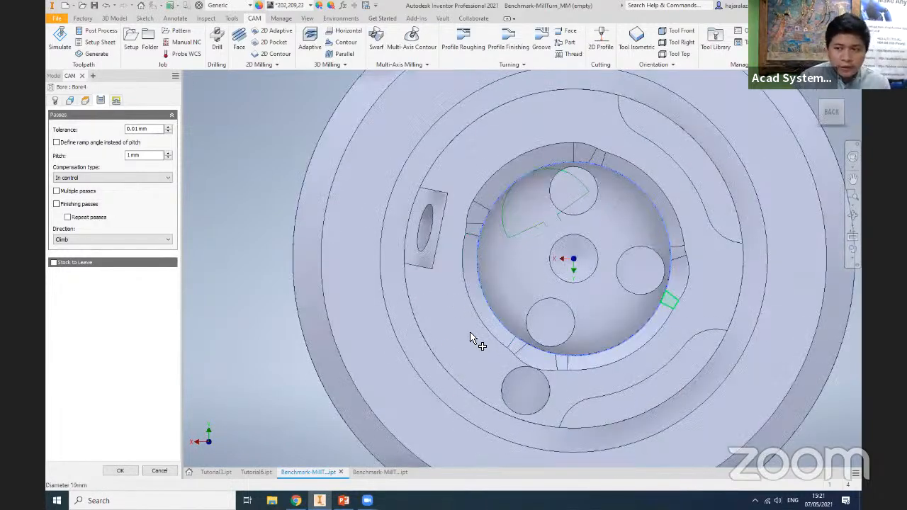
pyautogui.click(822, 102)
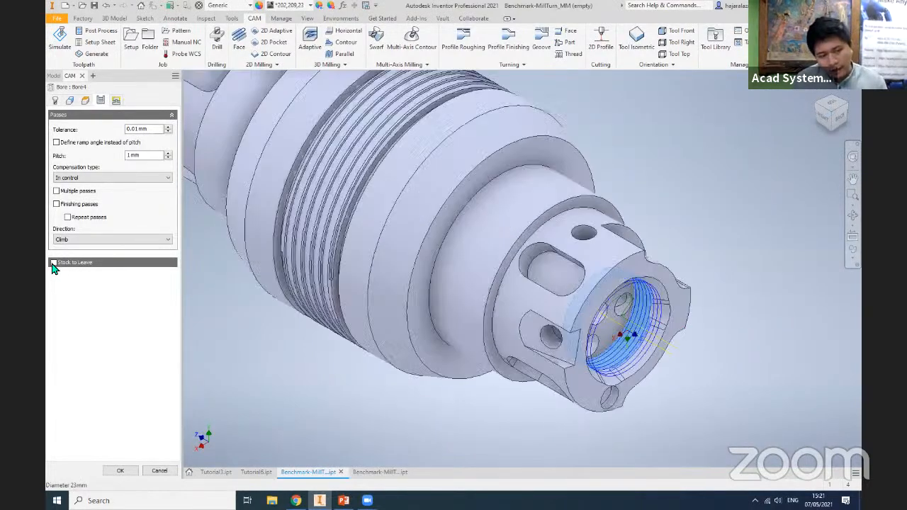
# - Enable finishing passes for the bore with a 0.2 mm stepover, keeping Stock to Leave off
pyautogui.click(53, 263)
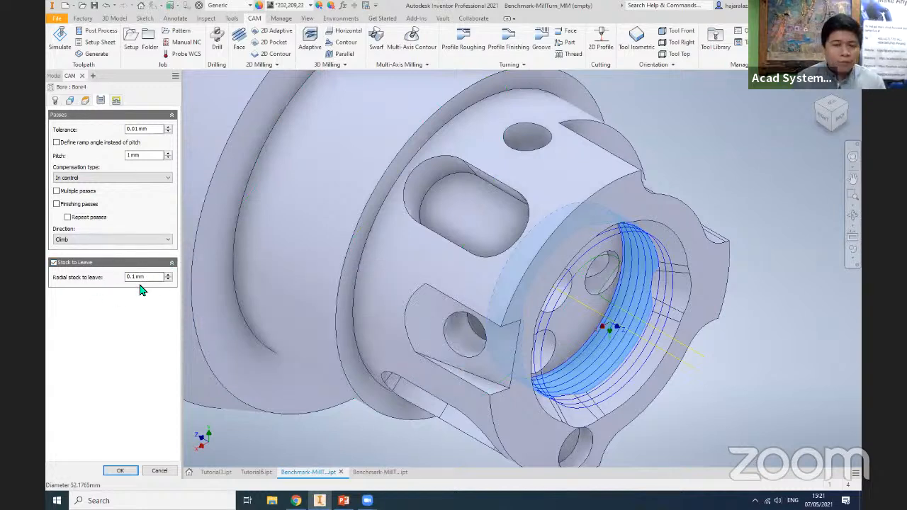
pyautogui.click(54, 263)
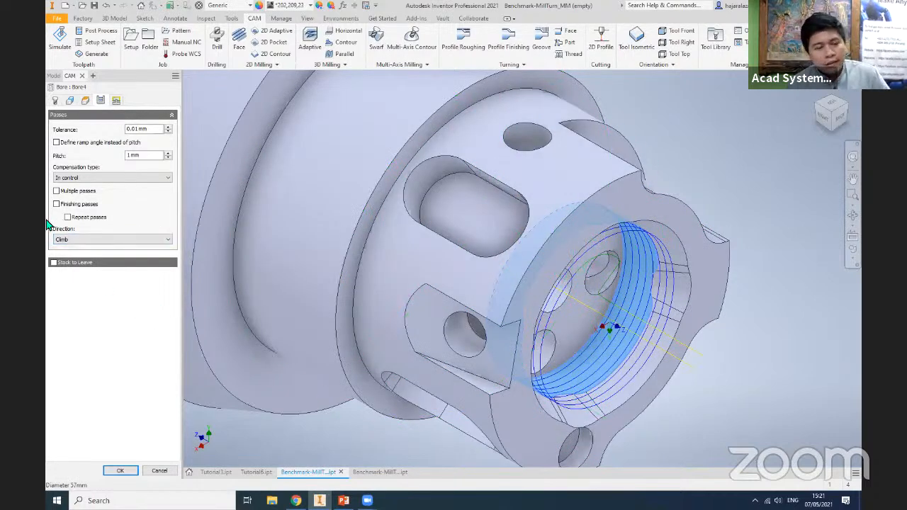
pyautogui.moveTo(56, 209)
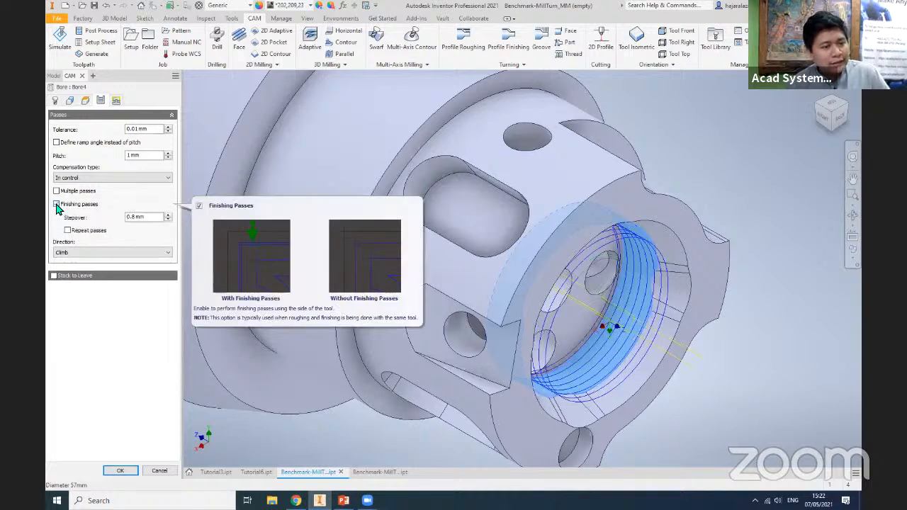
pyautogui.click(56, 205)
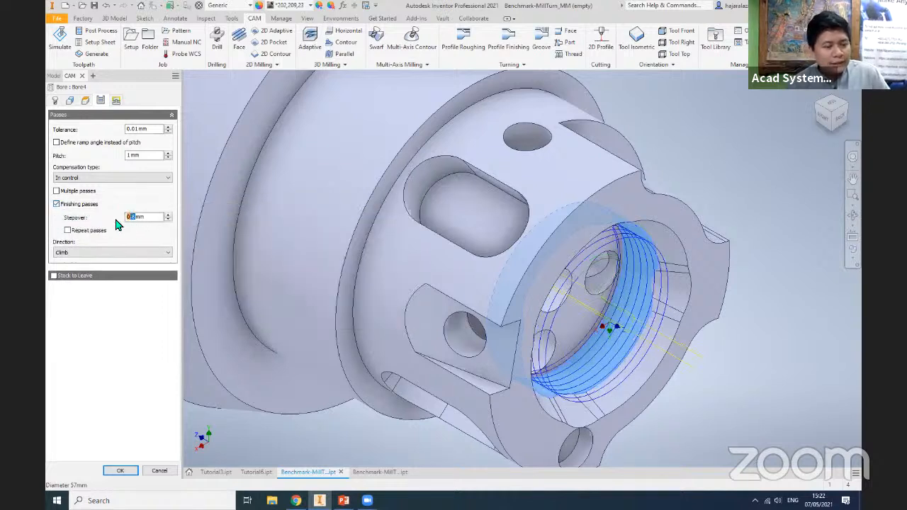
pyautogui.write('0.2')
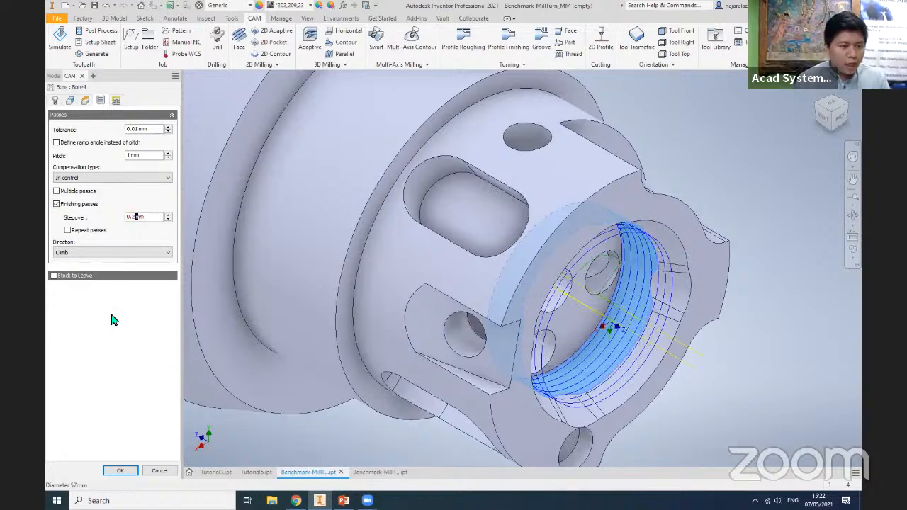
pyautogui.click(838, 117)
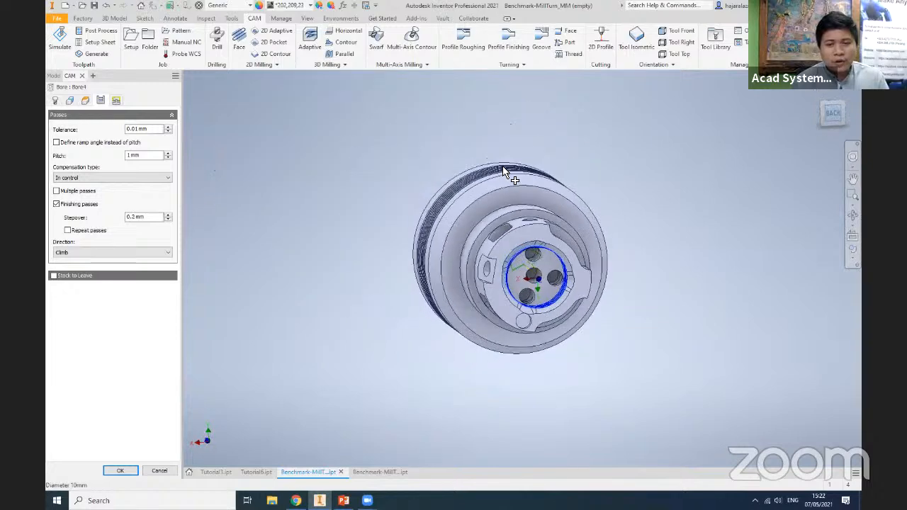
# - Try a 1 mm stepover for the bore's finishing passes and check the resulting toolpath
pyautogui.scroll(10, 650, 160)
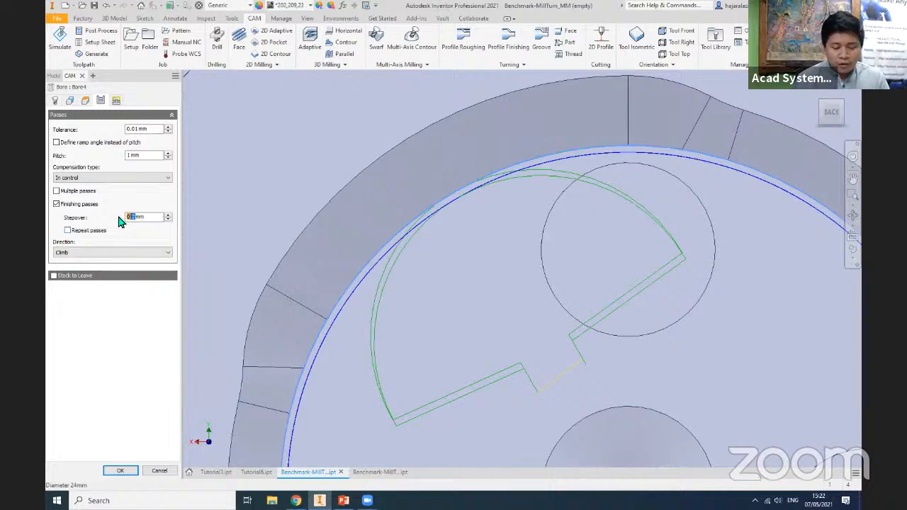
pyautogui.write('1')
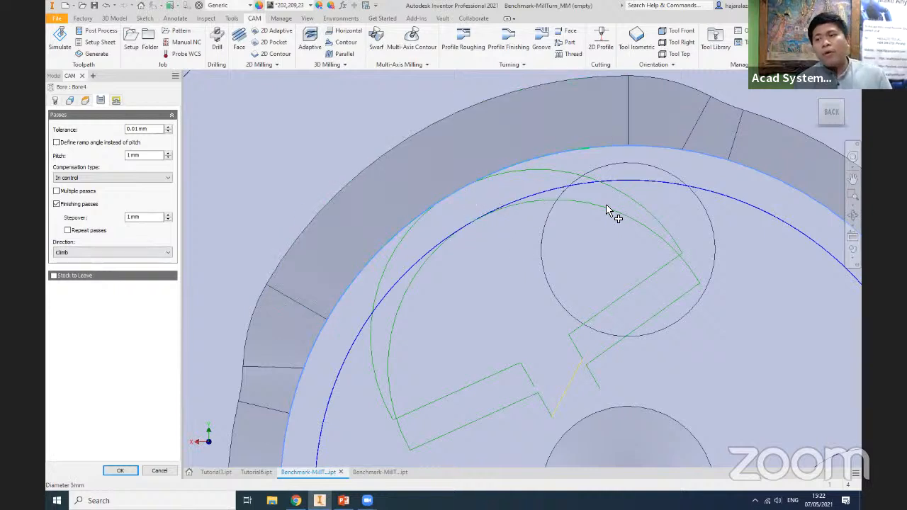
pyautogui.click(821, 102)
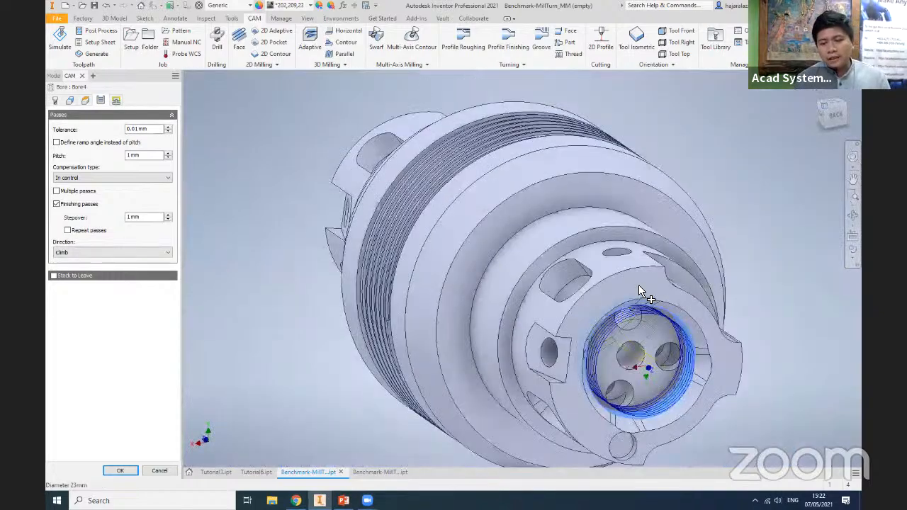
pyautogui.scroll(5, 636, 282)
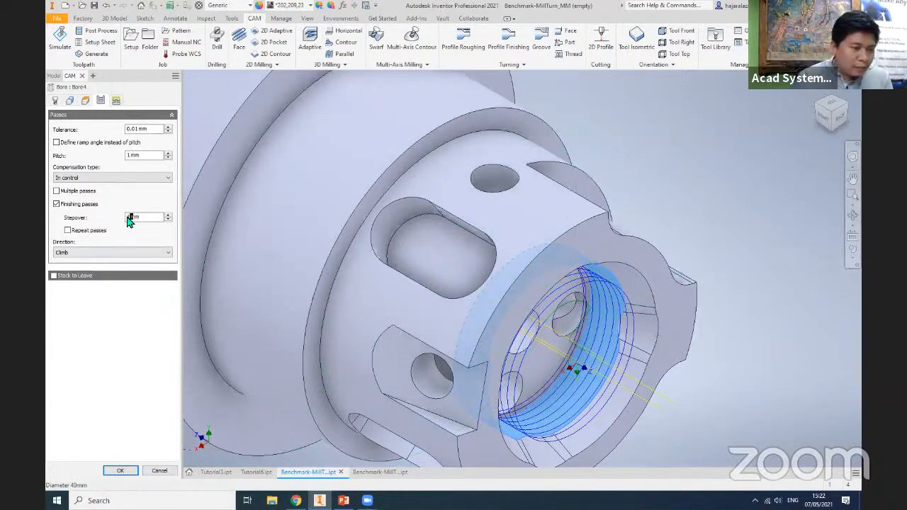
# - Set the finishing-pass stepover to 0.2 mm and complete the Bore operation
pyautogui.write('0.2')
pyautogui.press('Return')
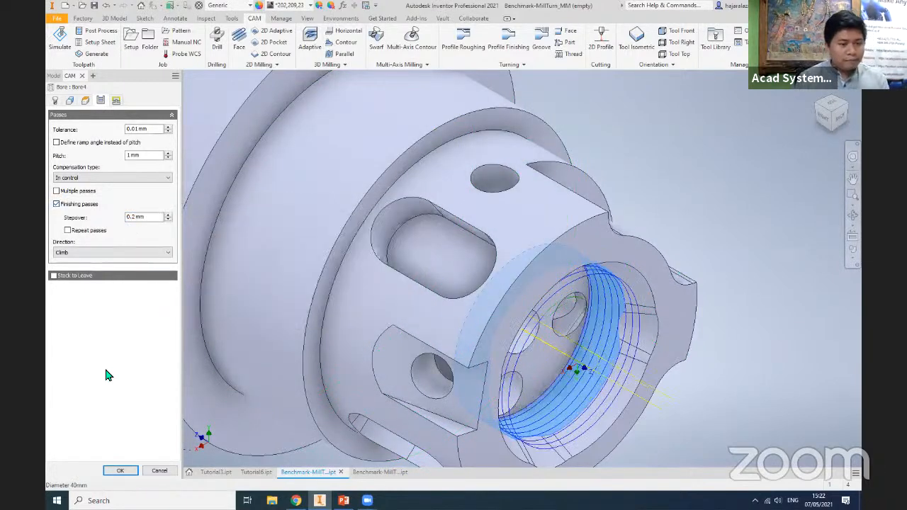
pyautogui.moveTo(704, 362); pyautogui.dragTo(716, 307, button='middle')
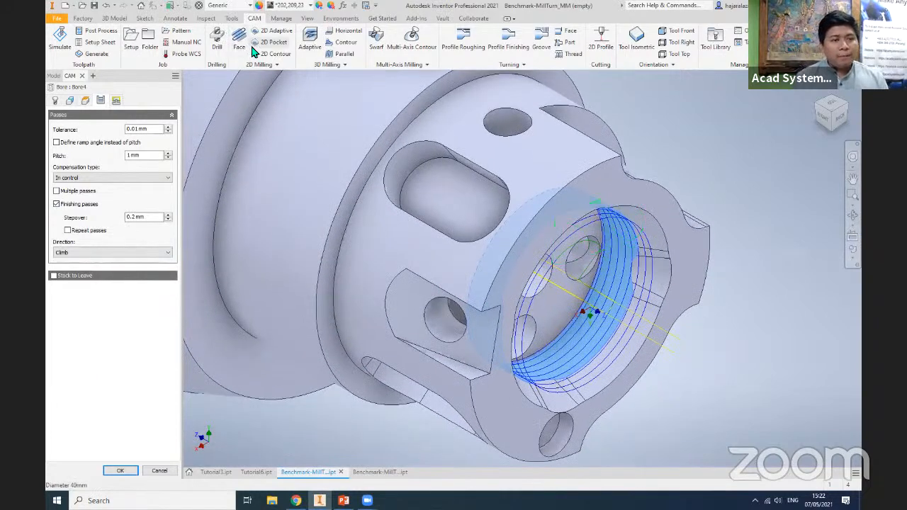
pyautogui.click(119, 471)
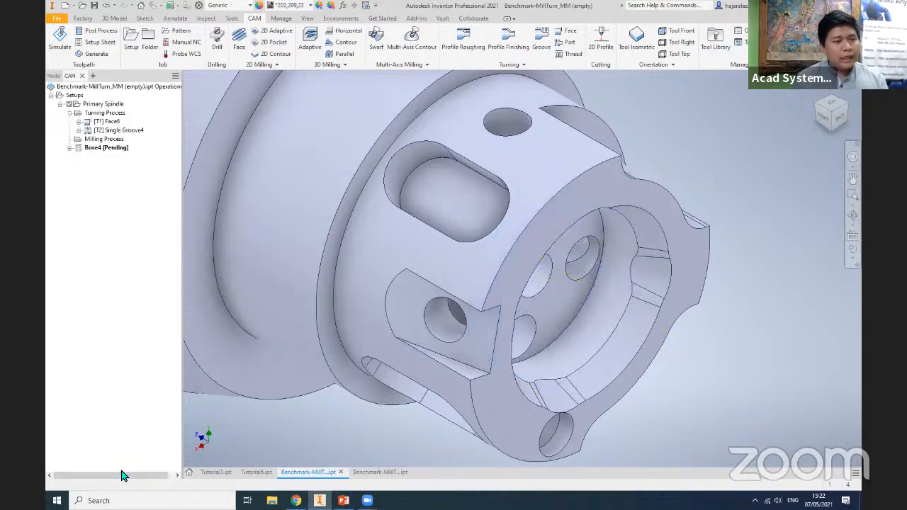
# - Try to move the Bore operation into the Milling Process folder
pyautogui.click(99, 147)
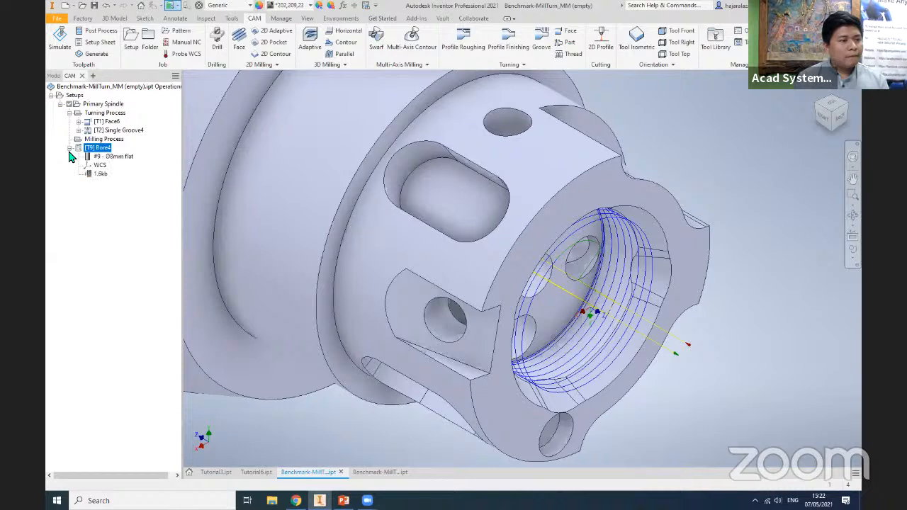
pyautogui.moveTo(91, 147)
pyautogui.mouseDown()
pyautogui.moveTo(89, 160)
pyautogui.moveTo(96, 142)
pyautogui.moveTo(105, 148)
pyautogui.mouseUp()
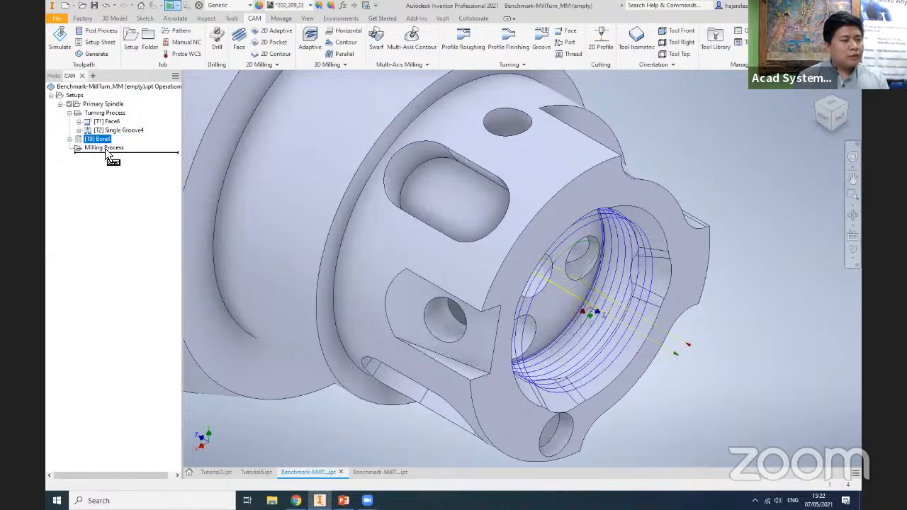
pyautogui.click(146, 182)
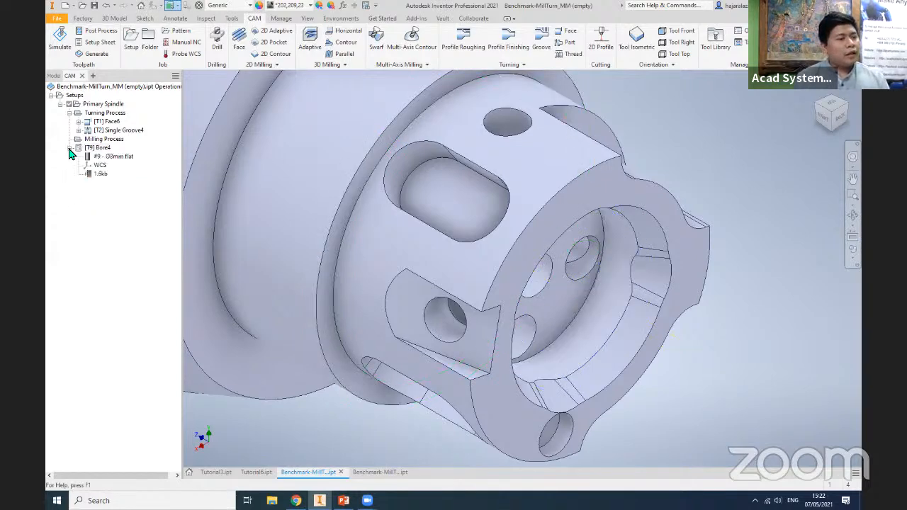
pyautogui.click(92, 148)
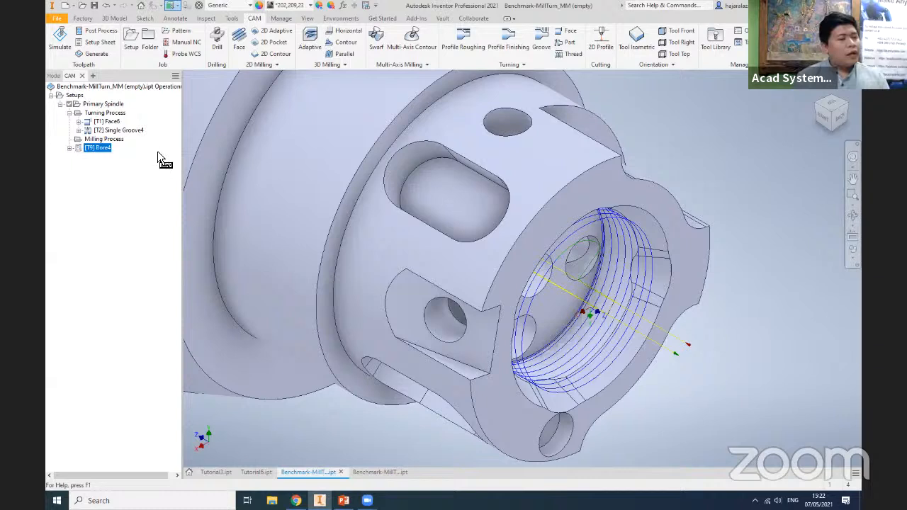
pyautogui.moveTo(107, 153); pyautogui.dragTo(144, 151)
pyautogui.click(99, 114)
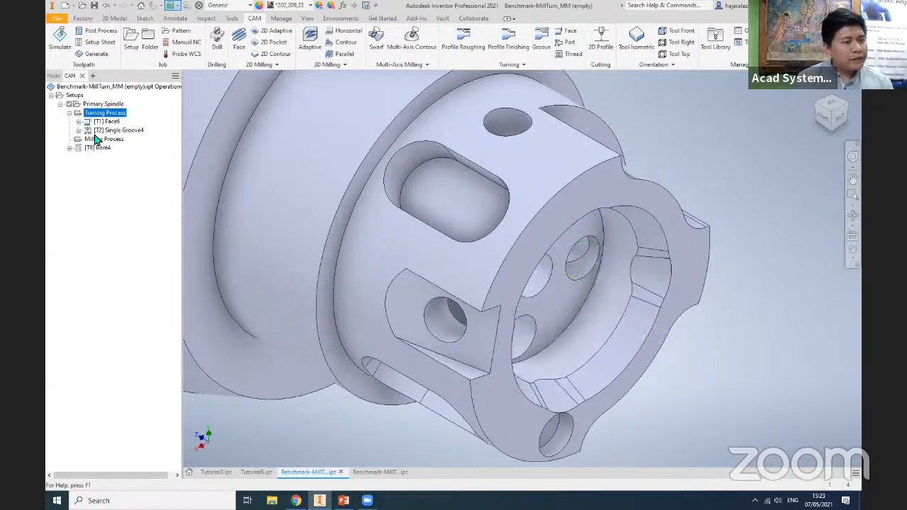
pyautogui.click(101, 140)
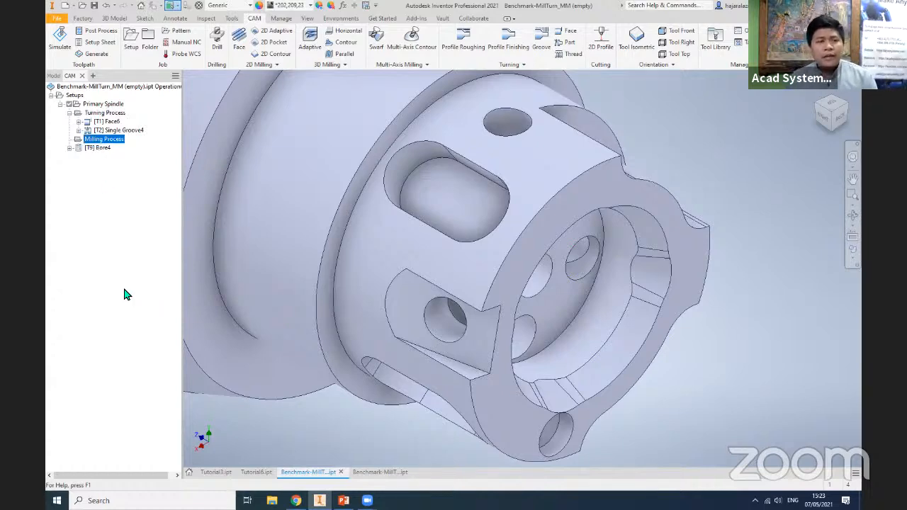
# - Cut the part with a half section view along the origin's XZ plane at zero offset
pyautogui.click(308, 19)
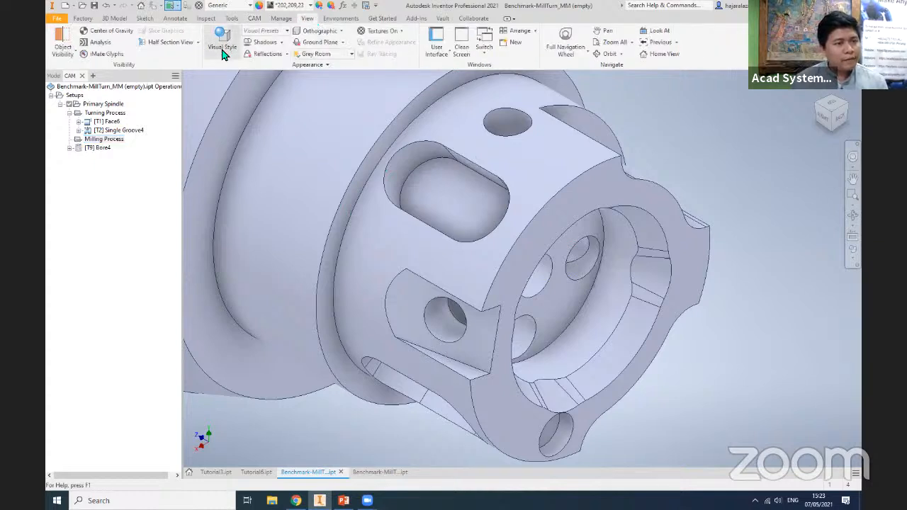
pyautogui.click(222, 50)
pyautogui.click(198, 43)
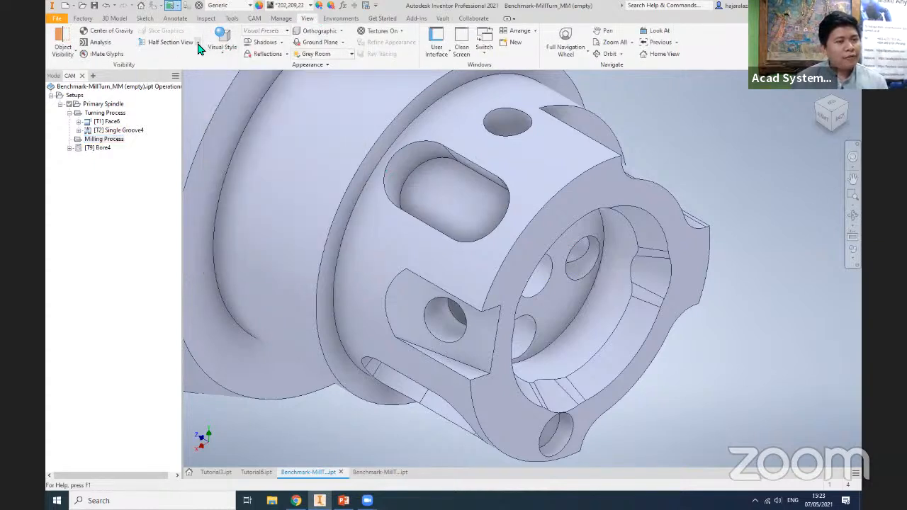
pyautogui.click(187, 77)
pyautogui.scroll(-5, 326, 342)
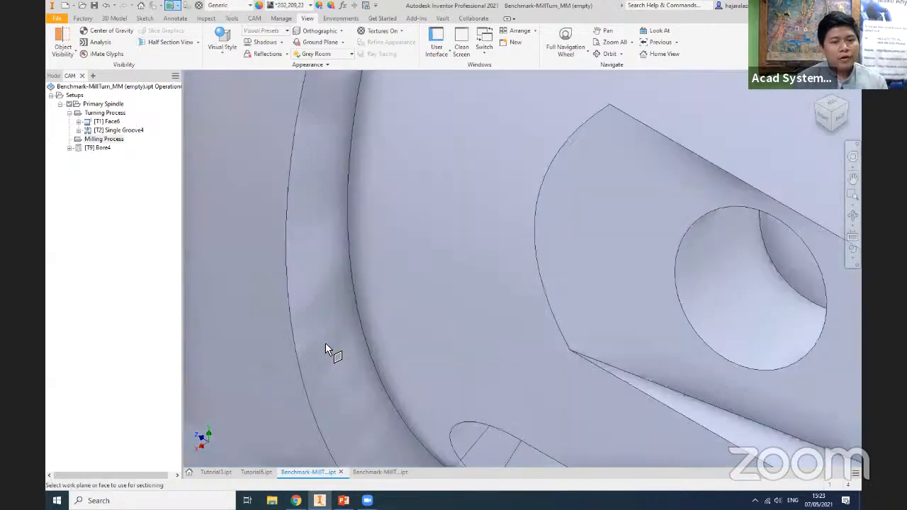
pyautogui.scroll(9, 325, 345)
pyautogui.moveTo(397, 322); pyautogui.dragTo(588, 342, button='middle')
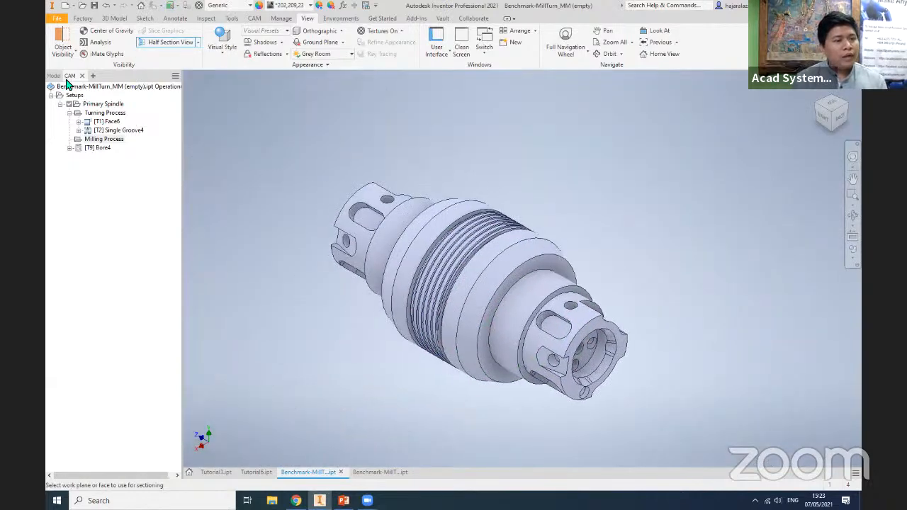
pyautogui.click(53, 75)
pyautogui.click(50, 126)
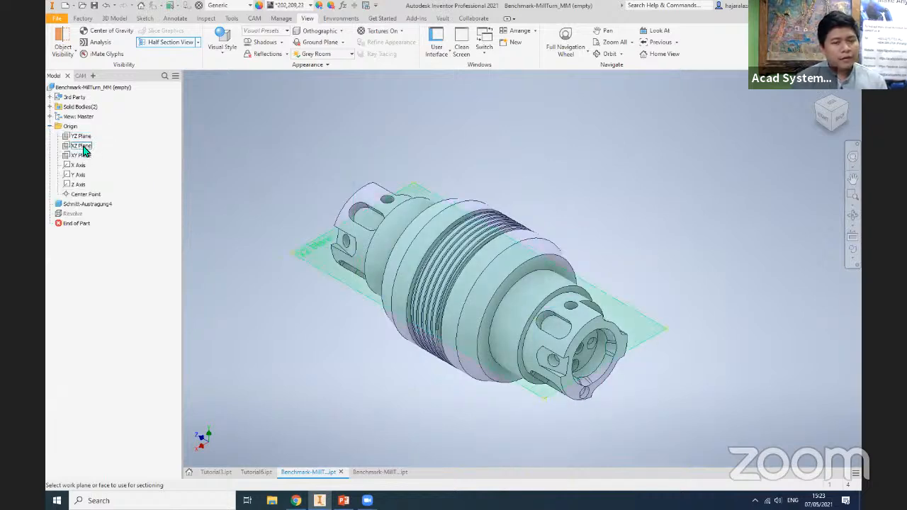
pyautogui.click(81, 146)
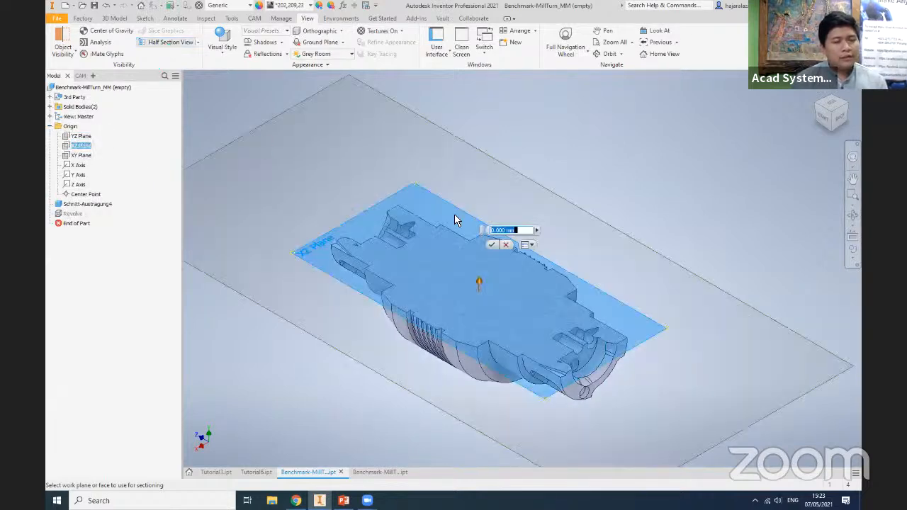
pyautogui.scroll(5, 581, 348)
pyautogui.moveTo(637, 386); pyautogui.dragTo(379, 332, button='middle')
pyautogui.scroll(5, 542, 334)
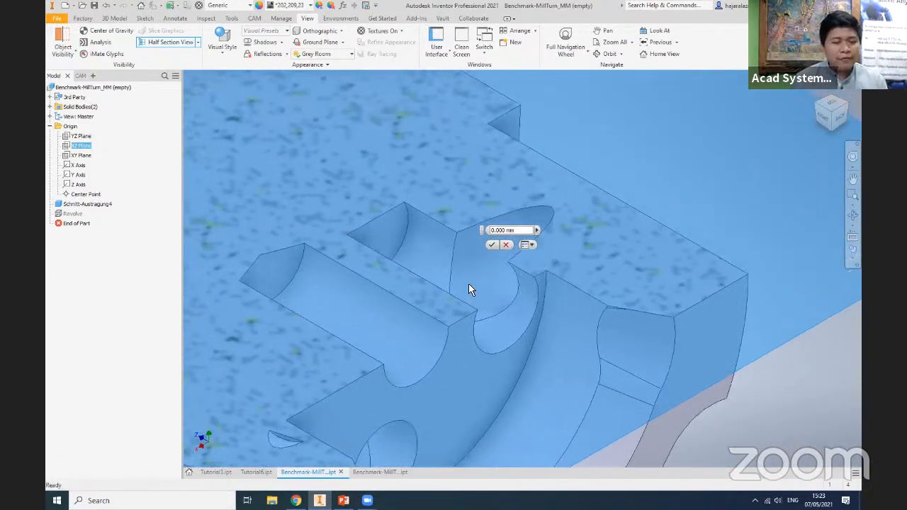
pyautogui.click(491, 245)
# - Examine the depths and bottom shapes of the sectioned holes in the recessed end, and end the section view
pyautogui.moveTo(405, 296); pyautogui.dragTo(454, 299, button='middle')
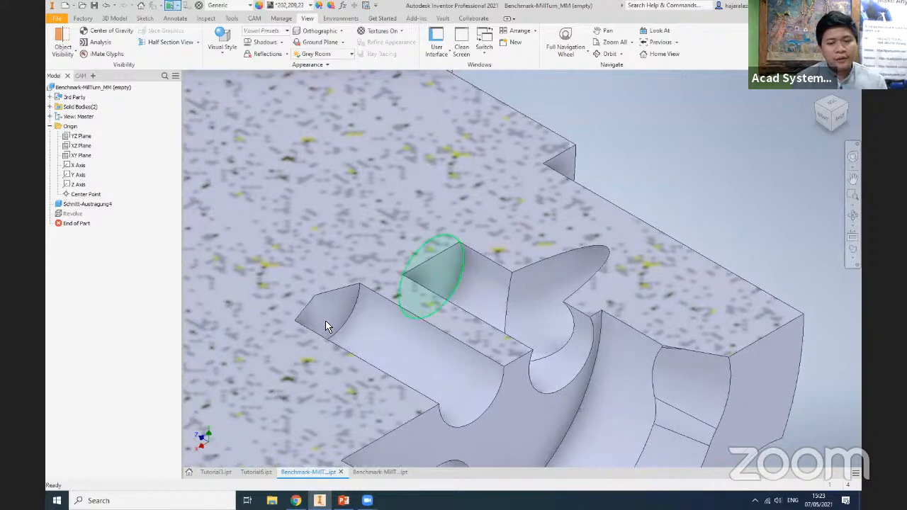
pyautogui.click(823, 115)
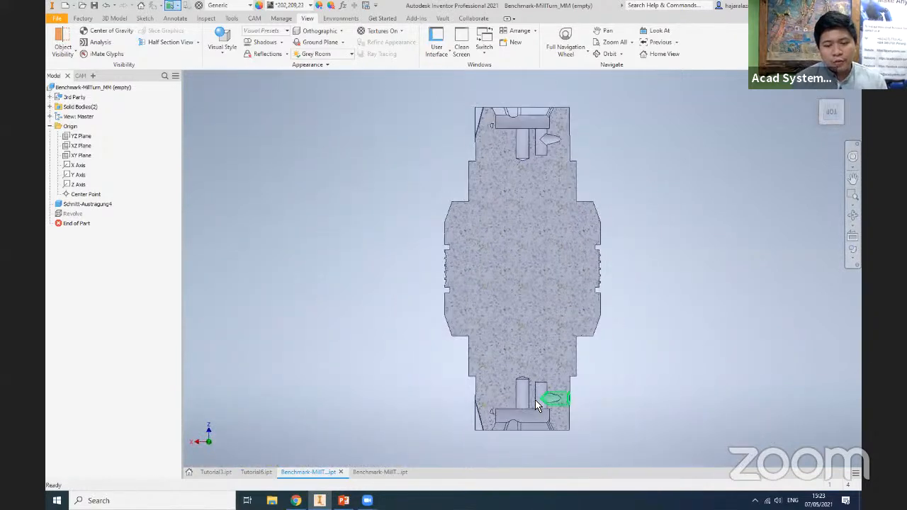
pyautogui.scroll(6, 533, 400)
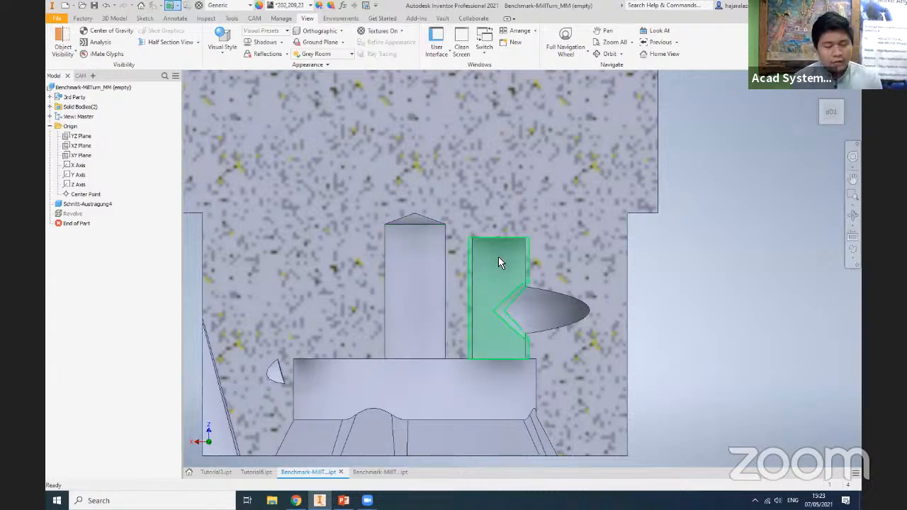
pyautogui.moveTo(513, 277)
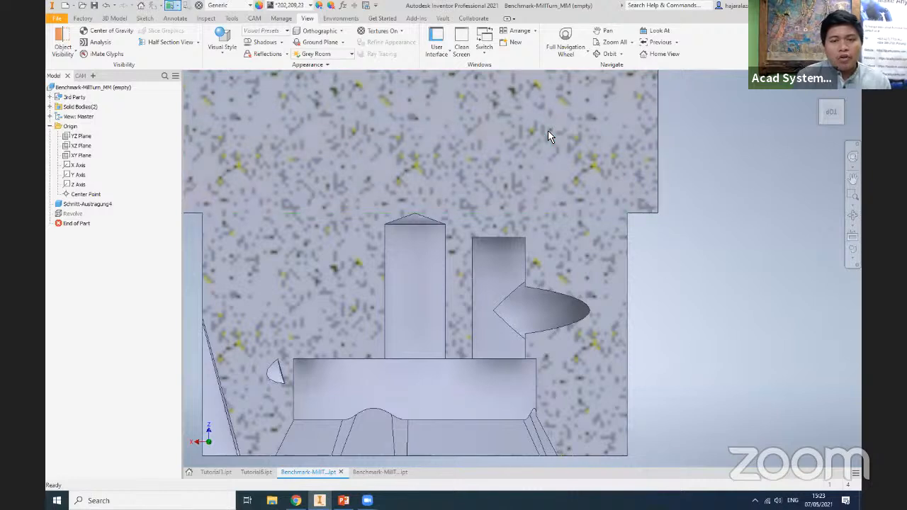
pyautogui.click(197, 42)
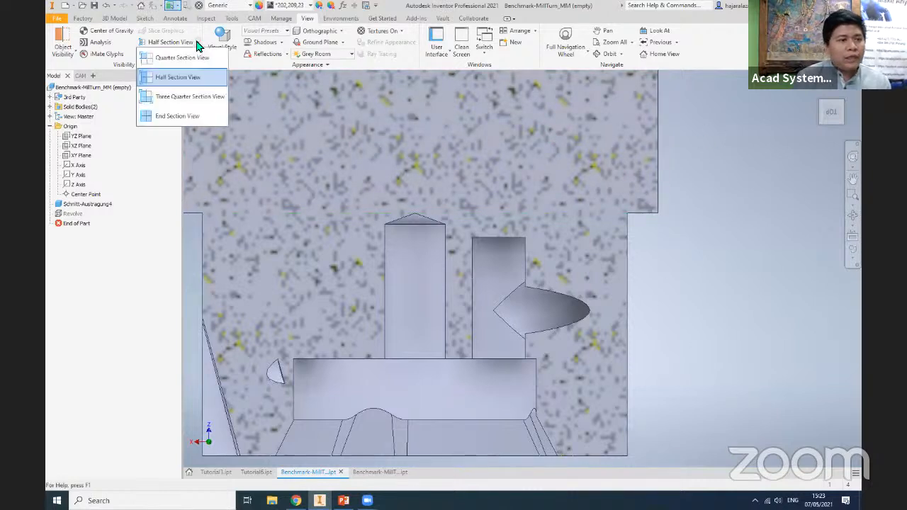
pyautogui.click(180, 115)
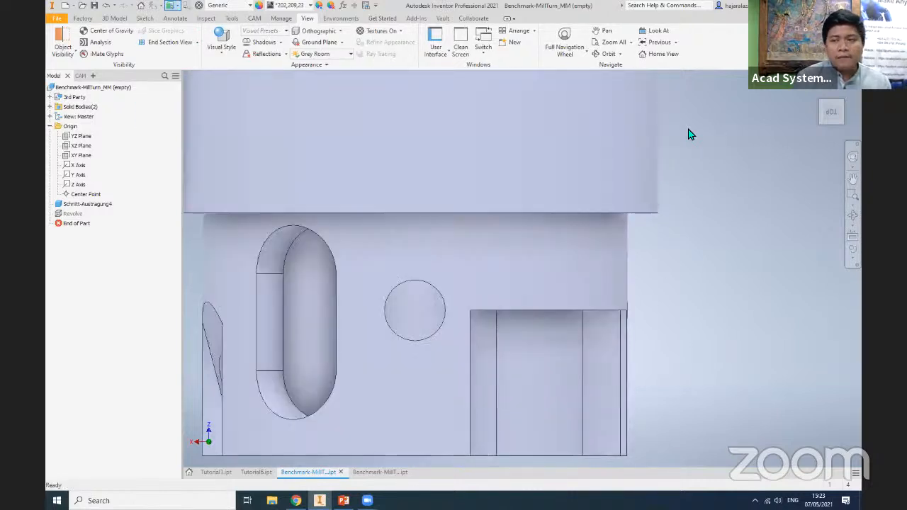
# - Start a Drill operation and assign tool #4, the Ø5mm 90° spot drill, from the listed spot drill, drill and tap tools
pyautogui.click(254, 17)
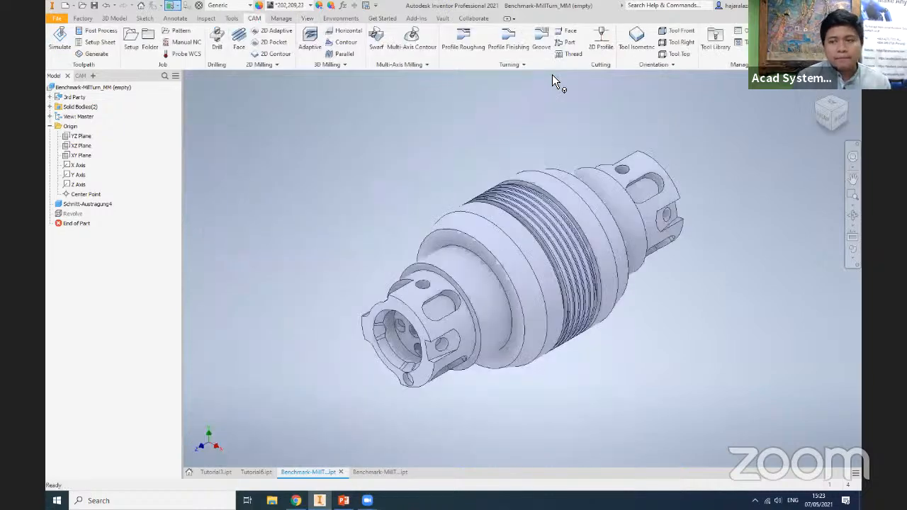
pyautogui.moveTo(847, 107); pyautogui.dragTo(597, 310)
pyautogui.scroll(6, 597, 309)
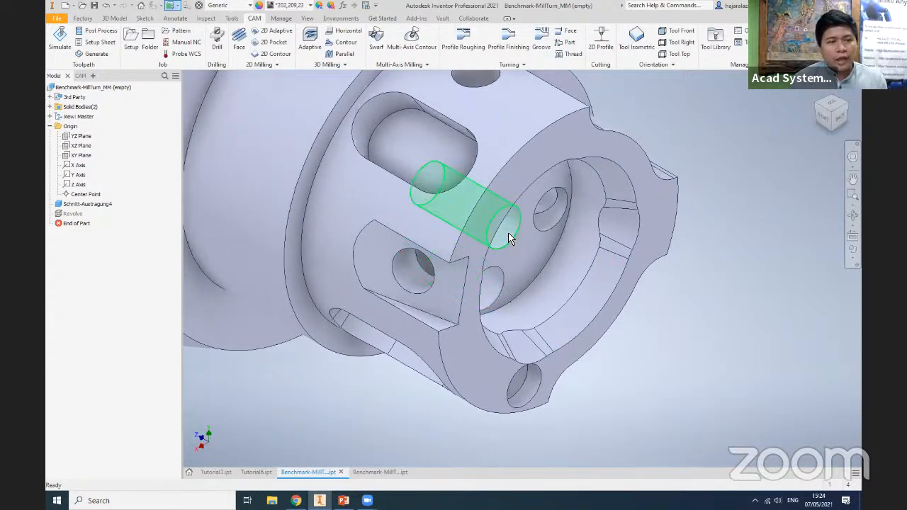
pyautogui.click(219, 40)
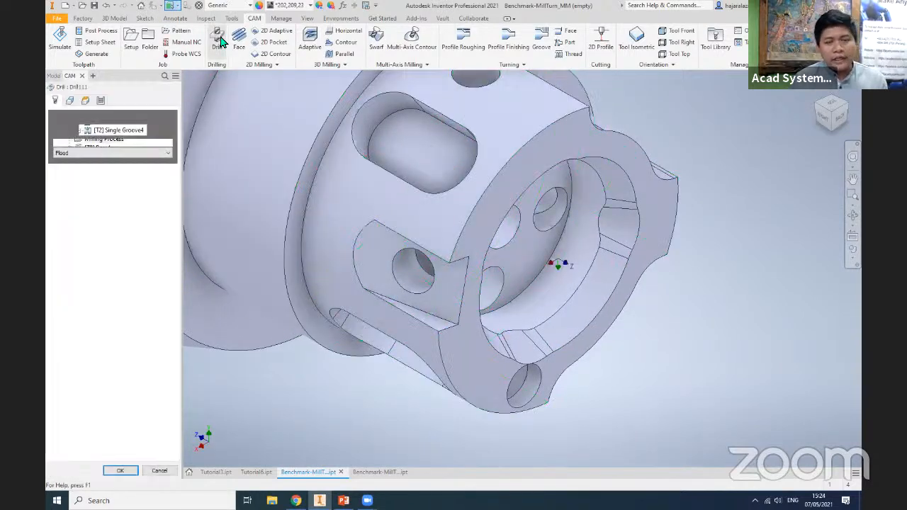
pyautogui.click(113, 130)
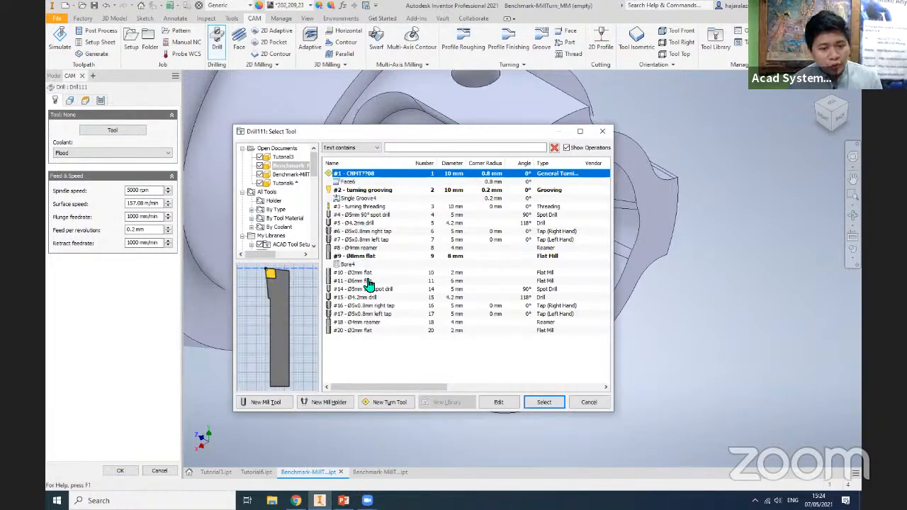
pyautogui.click(391, 215)
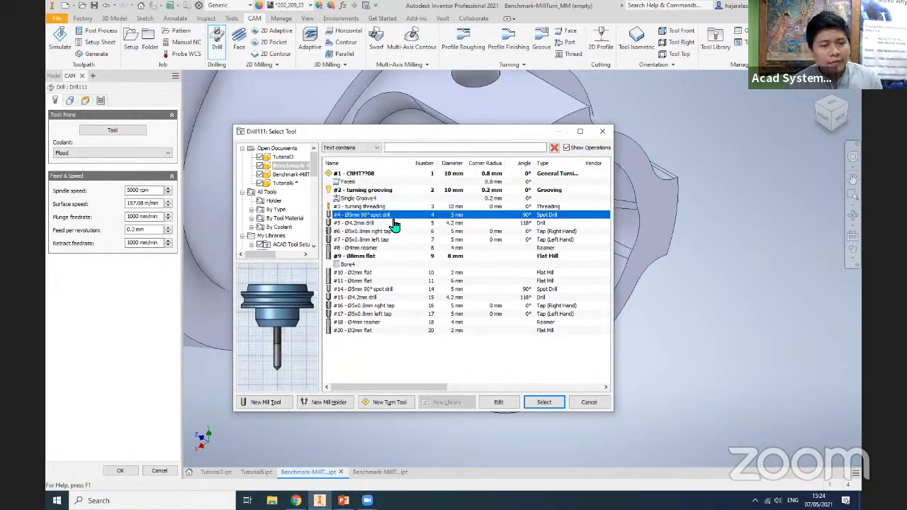
pyautogui.click(394, 234)
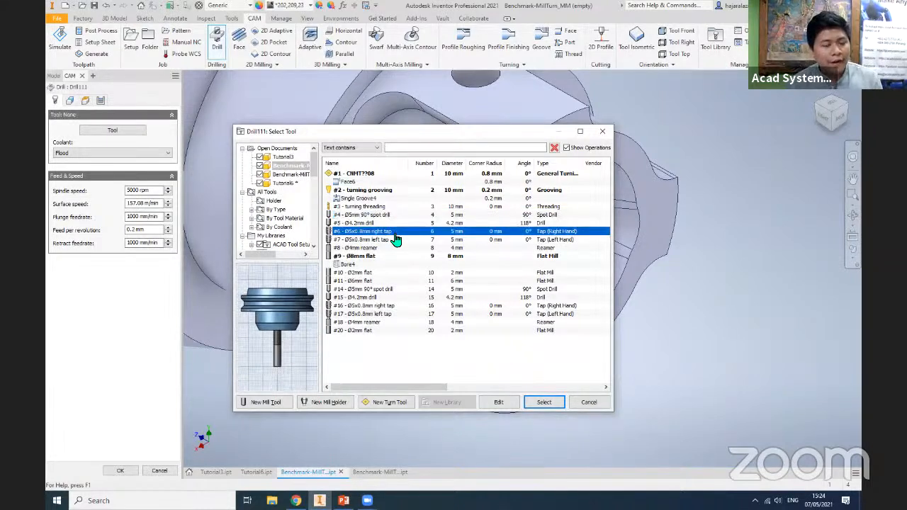
pyautogui.click(394, 241)
pyautogui.click(348, 224)
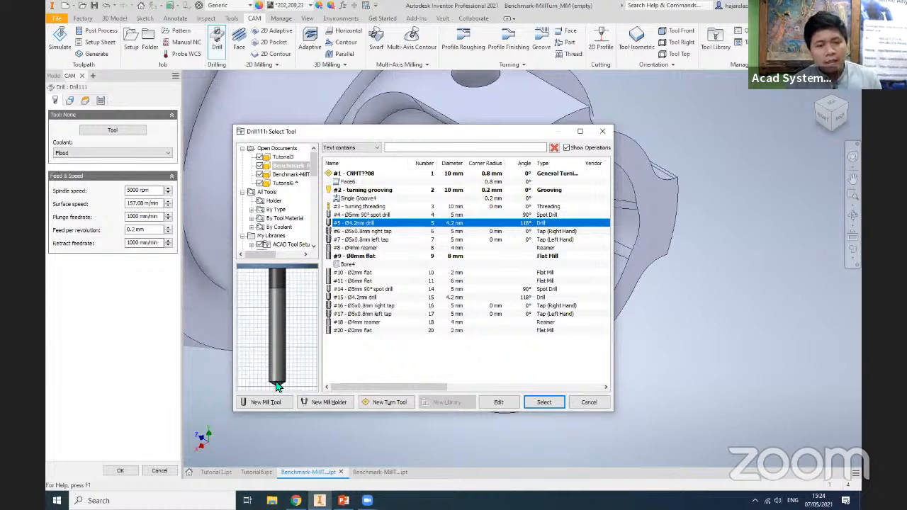
pyautogui.click(364, 214)
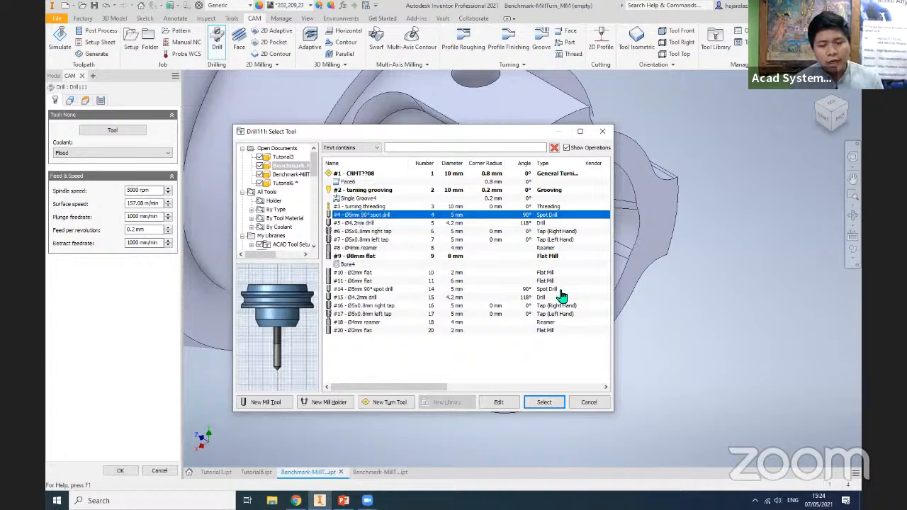
pyautogui.click(543, 402)
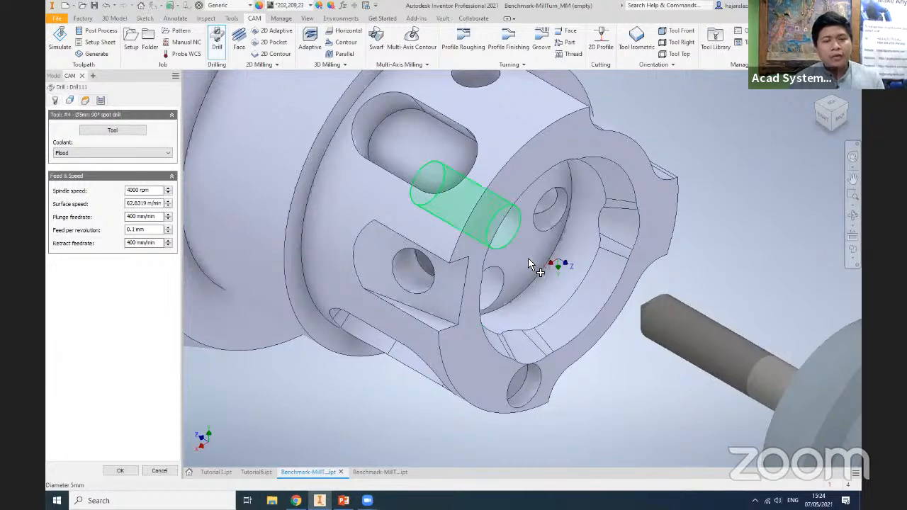
# - Select the central hole's face in the recessed end for drilling and set the bottom height offset to -2 mm from the hole bottom
pyautogui.click(410, 202)
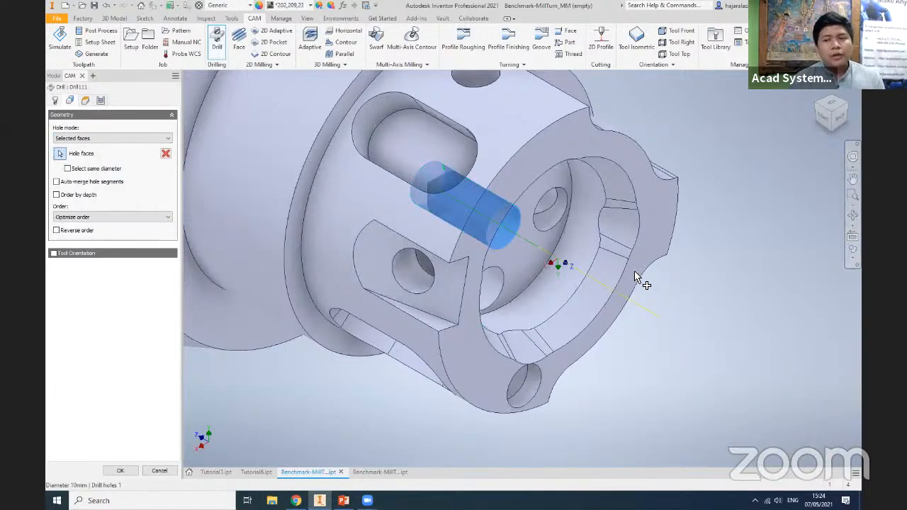
pyautogui.moveTo(640, 291); pyautogui.dragTo(685, 373, button='middle')
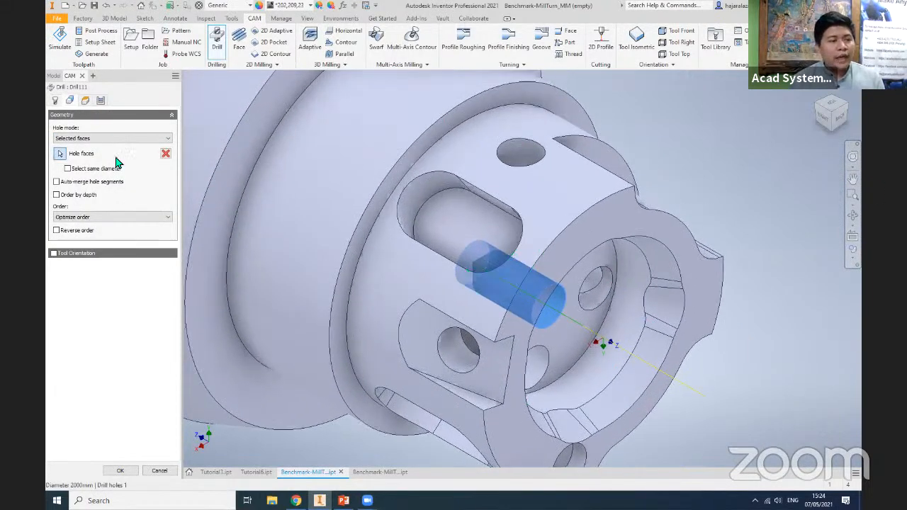
pyautogui.click(85, 100)
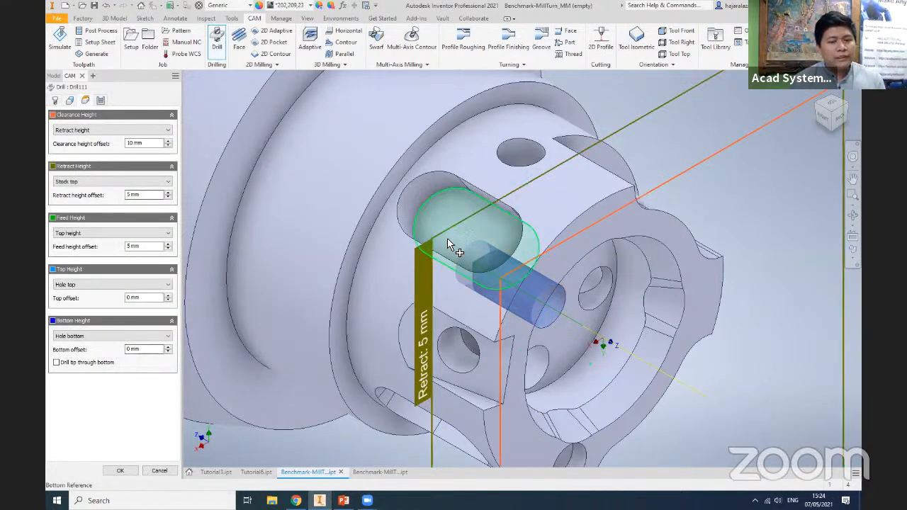
pyautogui.click(456, 358)
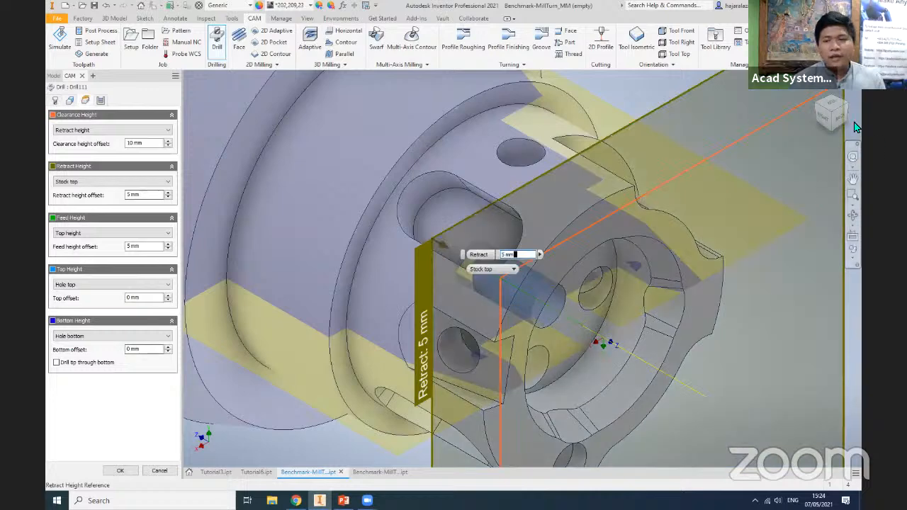
pyautogui.click(92, 338)
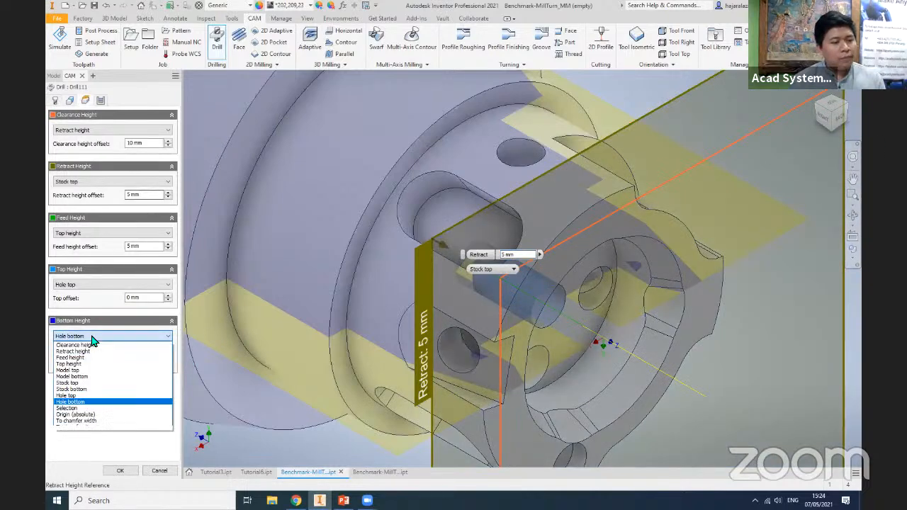
pyautogui.click(92, 453)
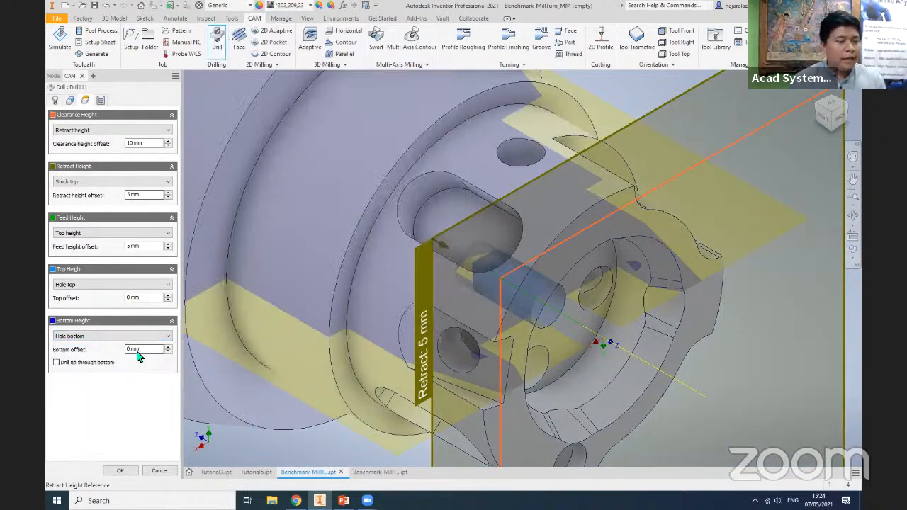
pyautogui.click(127, 349)
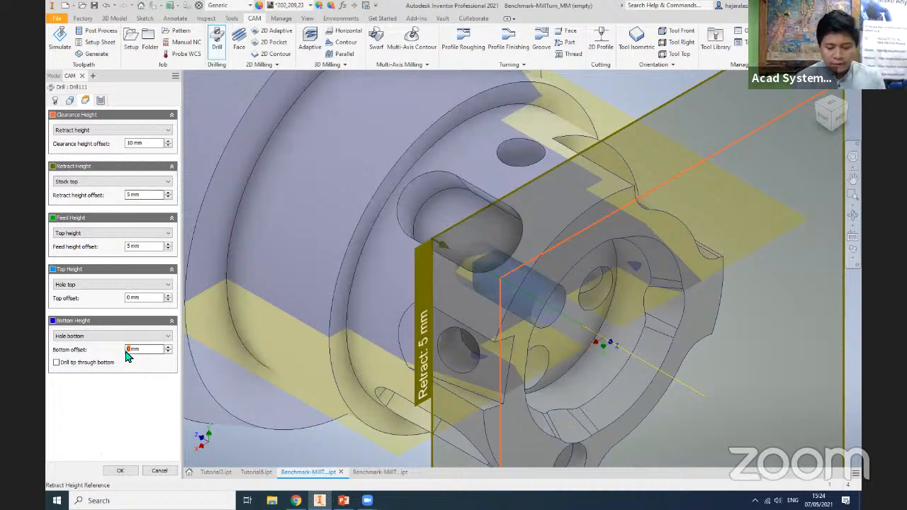
pyautogui.write('2')
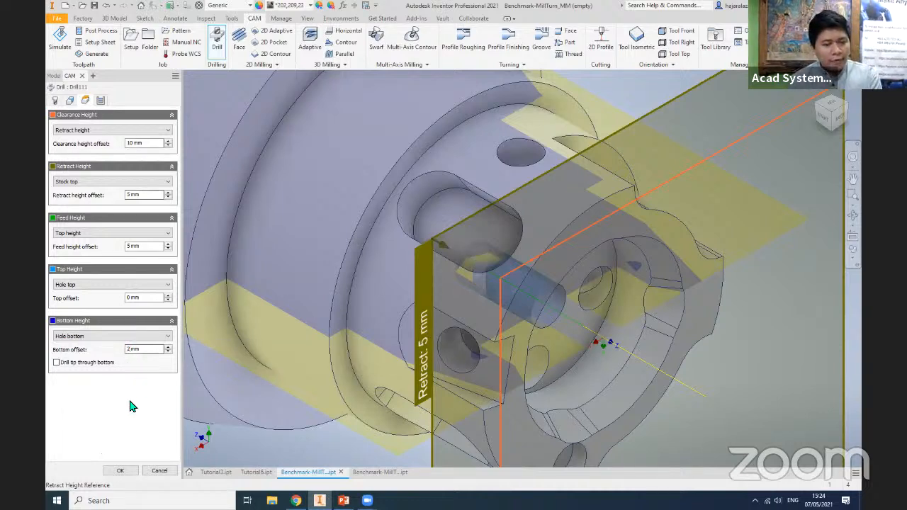
pyautogui.moveTo(129, 350); pyautogui.dragTo(121, 355)
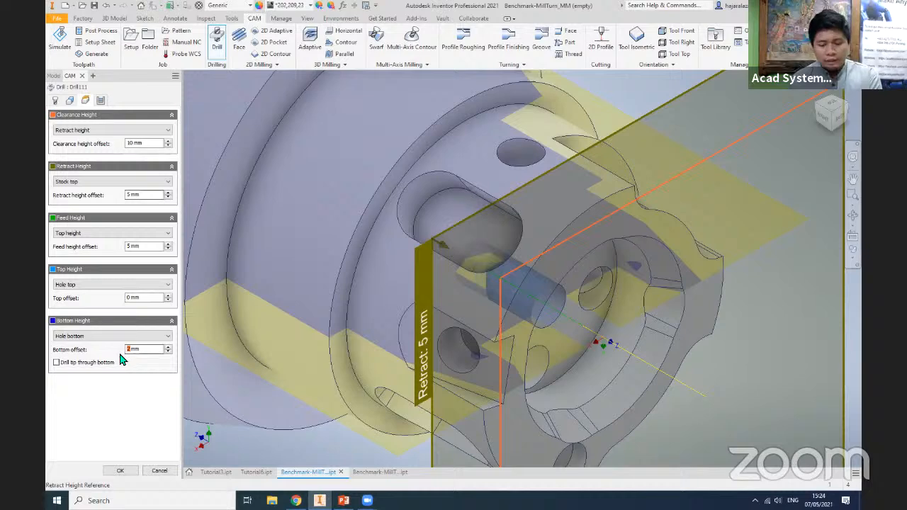
pyautogui.write('-2')
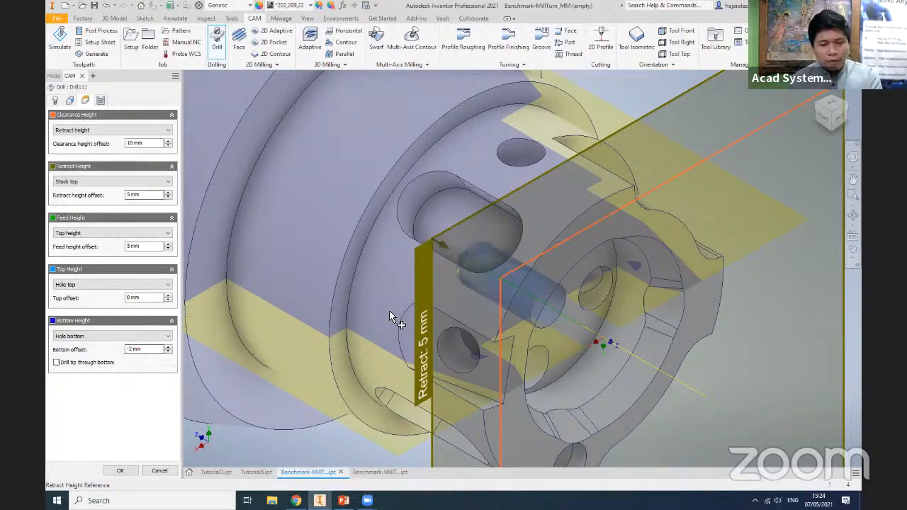
# - Check the previewed spot drill depth in the central hole from the top view and accept the Drill operation
pyautogui.scroll(-4, 610, 282)
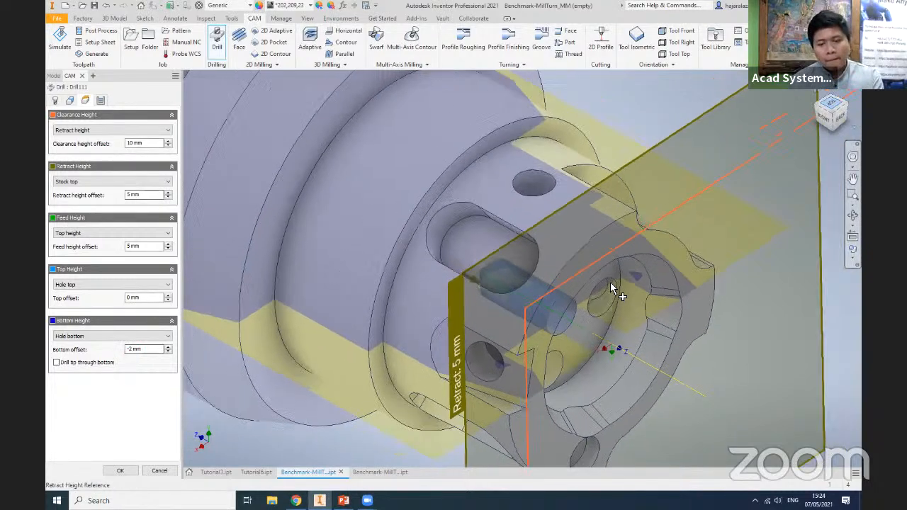
pyautogui.keyDown('shift'); pyautogui.moveTo(610, 276); pyautogui.dragTo(561, 336, button='middle'); pyautogui.keyUp('shift')
pyautogui.press('F5')
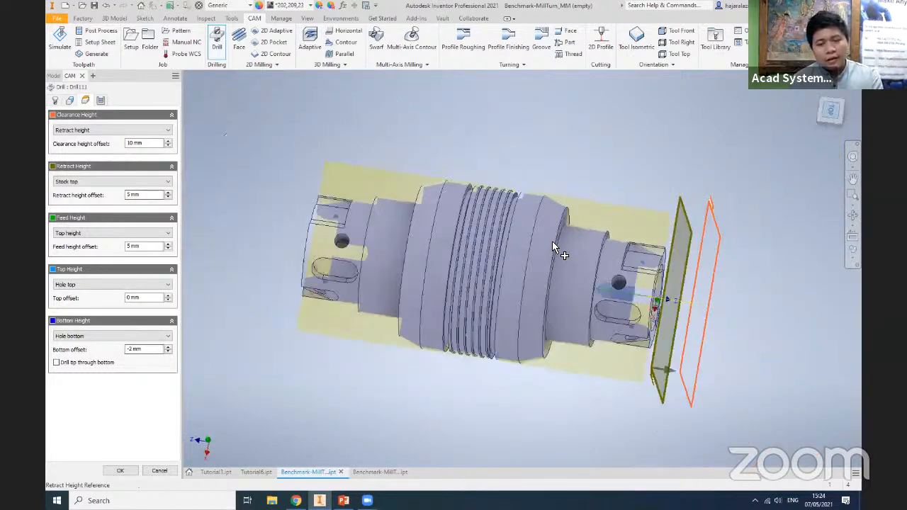
pyautogui.press('F5')
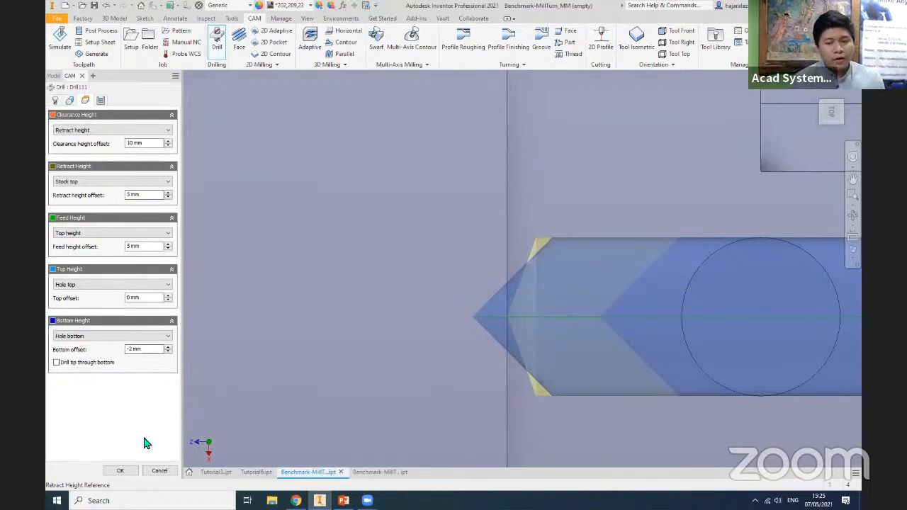
pyautogui.click(122, 471)
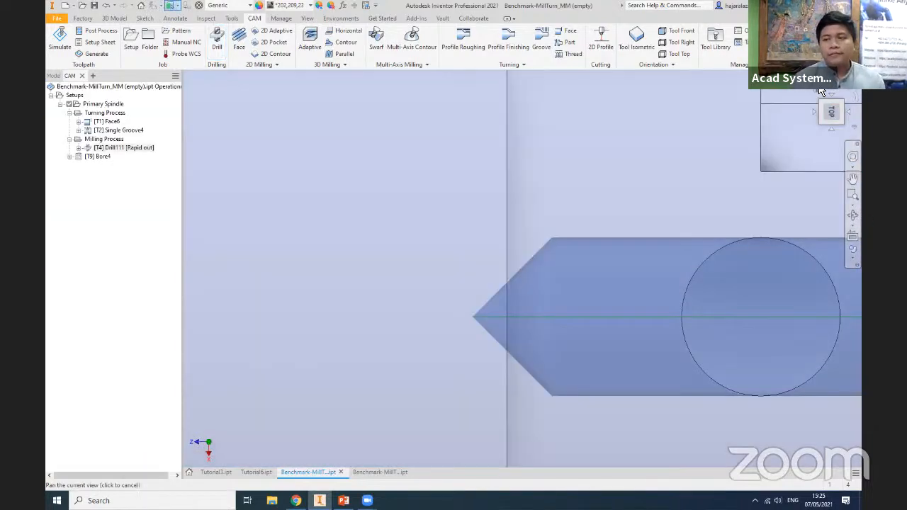
# - Place the Bore operation inside the Milling Process folder, ahead of the spot drill operation
pyautogui.scroll(-1, 673, 257)
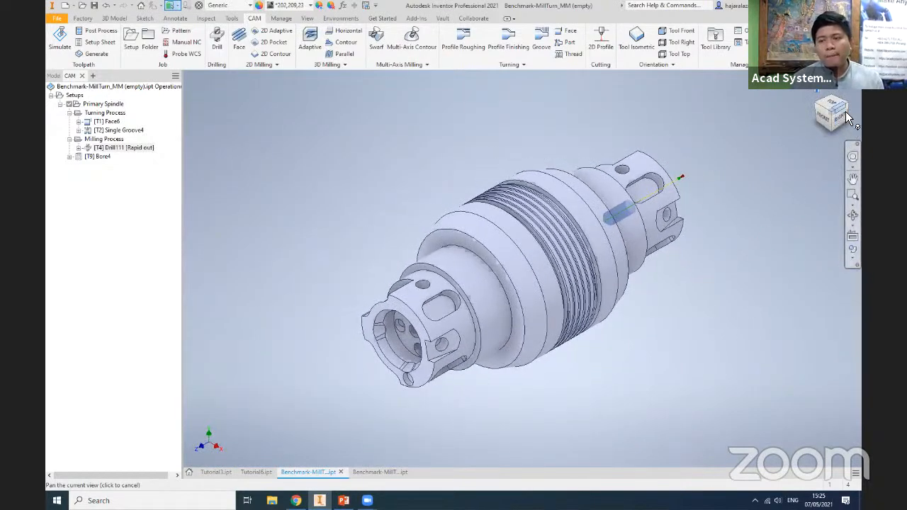
pyautogui.click(845, 111)
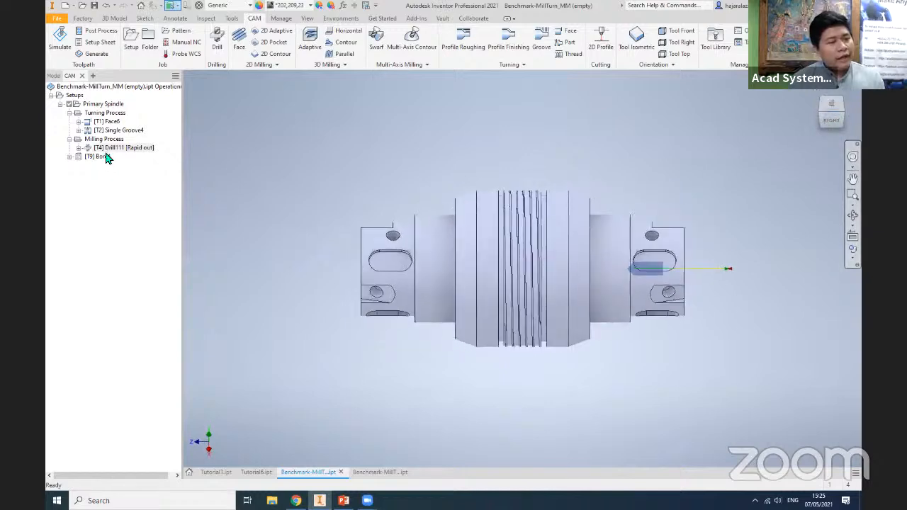
pyautogui.moveTo(106, 156)
pyautogui.mouseDown()
pyautogui.moveTo(155, 151)
pyautogui.moveTo(118, 165)
pyautogui.mouseUp()
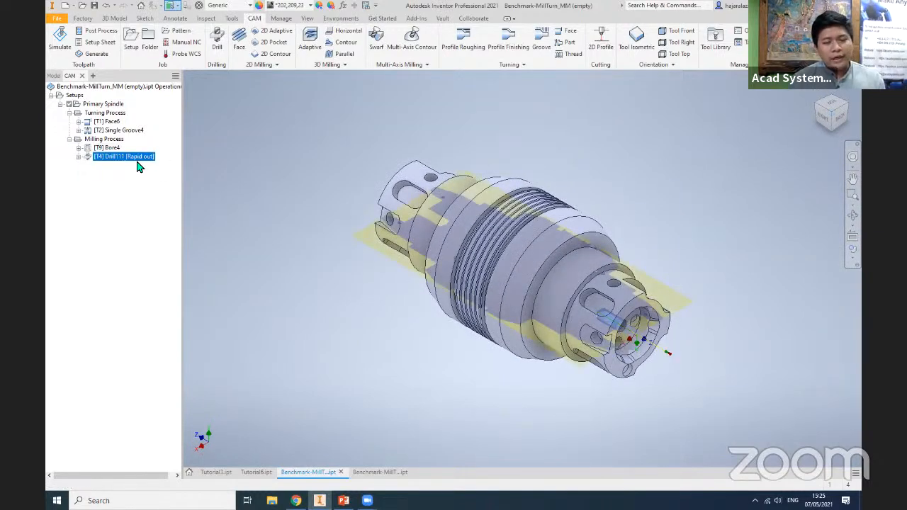
# - Start another Drill operation for the recessed end and assign tool #8, the Ø4mm reamer
pyautogui.scroll(-6, 631, 343)
pyautogui.moveTo(570, 336)
pyautogui.mouseDown(button='middle')
pyautogui.moveTo(483, 284)
pyautogui.moveTo(559, 338)
pyautogui.mouseUp(button='middle')
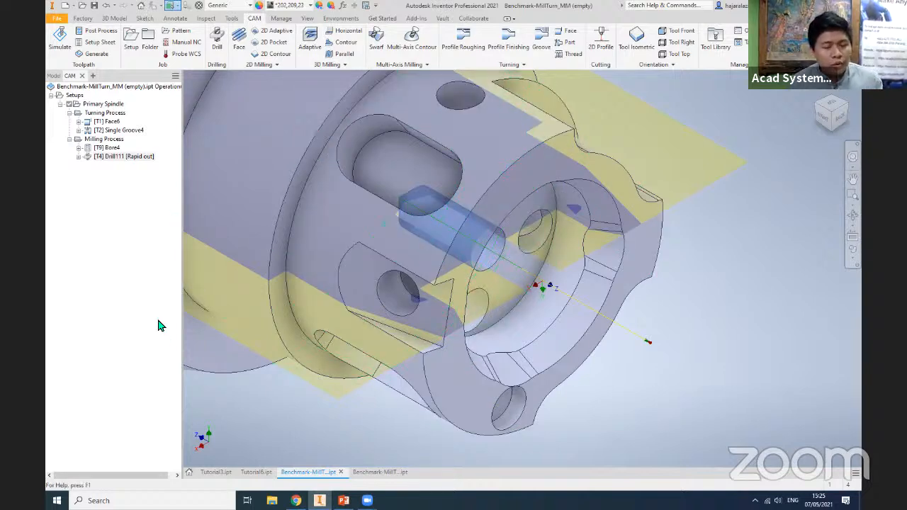
pyautogui.click(223, 43)
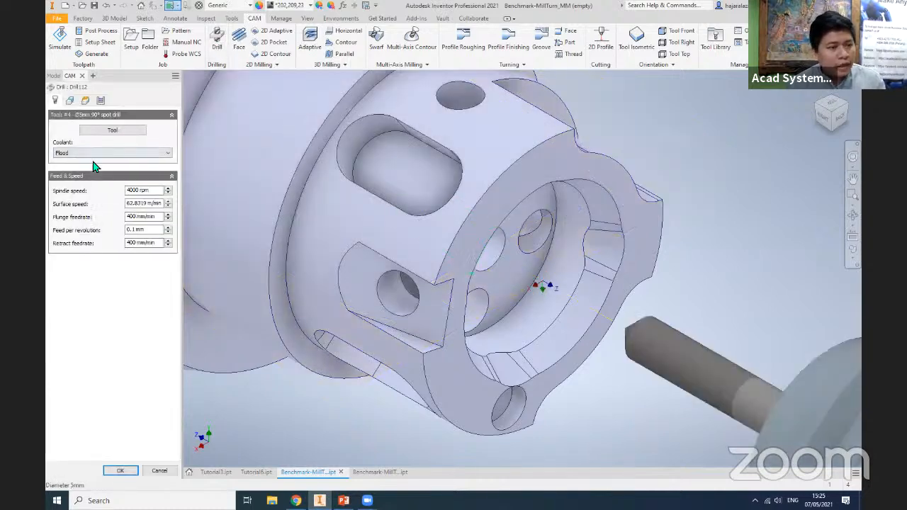
pyautogui.click(112, 130)
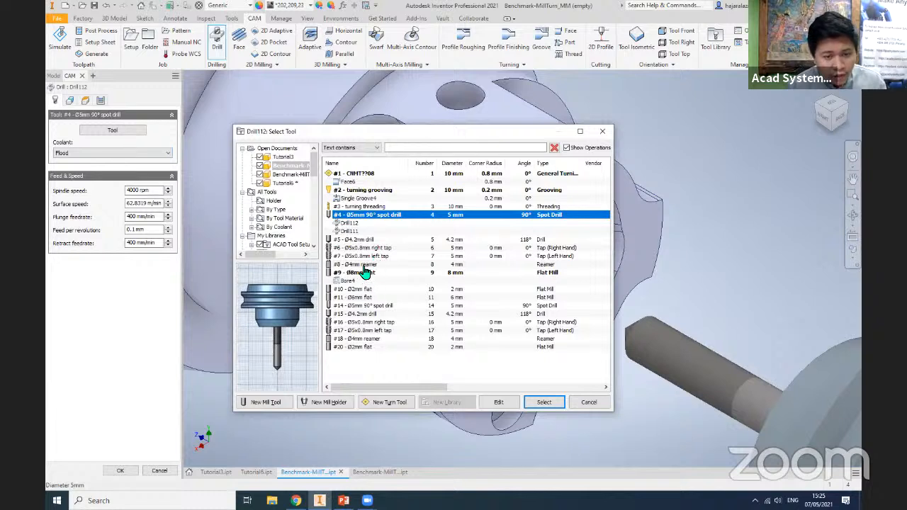
pyautogui.click(364, 266)
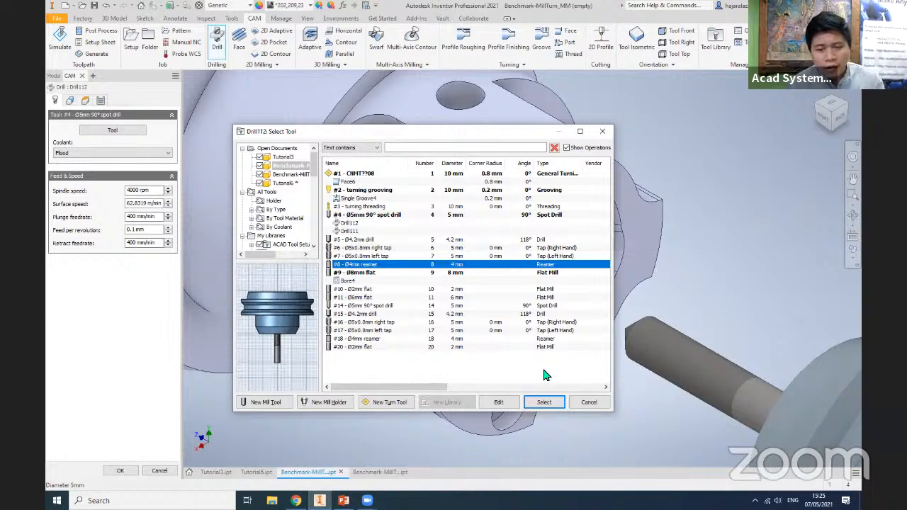
pyautogui.click(544, 402)
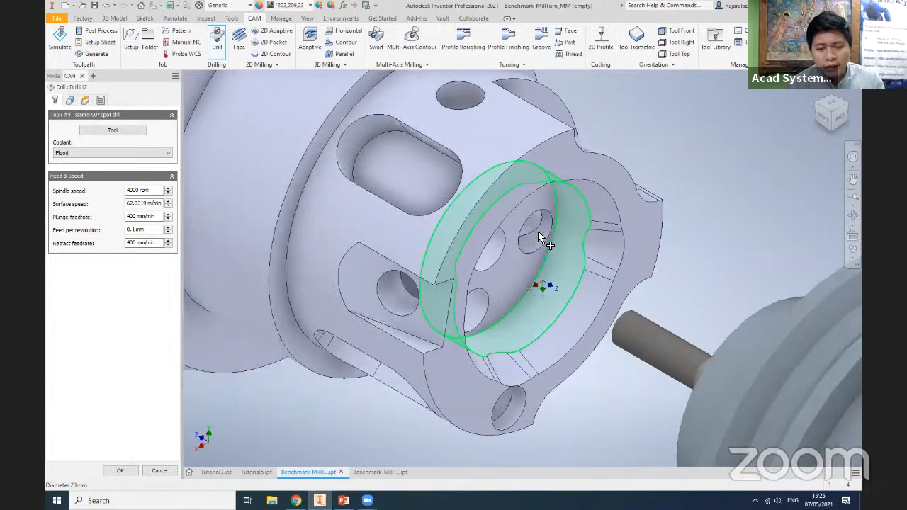
# - Select the faces of the three holes surrounding the central hole as the holes to drill
pyautogui.click(537, 231)
pyautogui.click(473, 319)
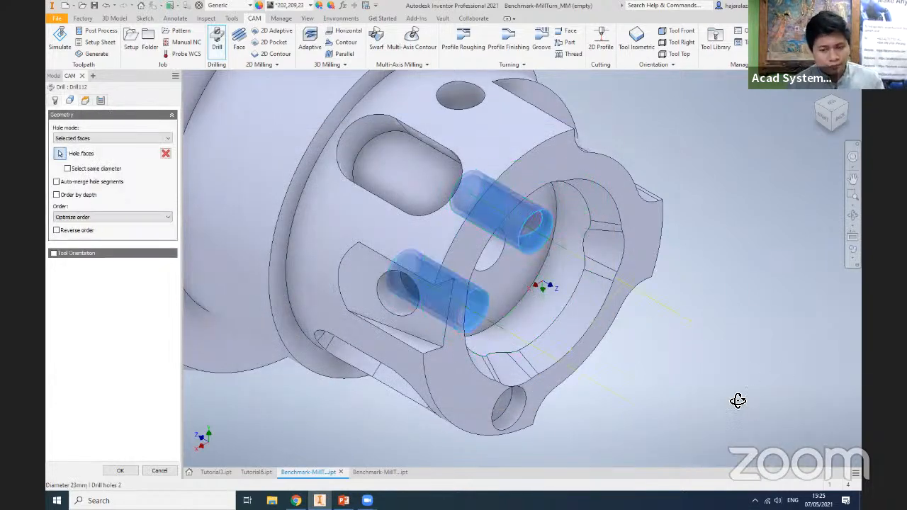
pyautogui.moveTo(708, 399); pyautogui.dragTo(861, 399, button='middle')
pyautogui.keyDown('shift'); pyautogui.moveTo(352, 134); pyautogui.dragTo(255, 167, button='middle'); pyautogui.keyUp('shift')
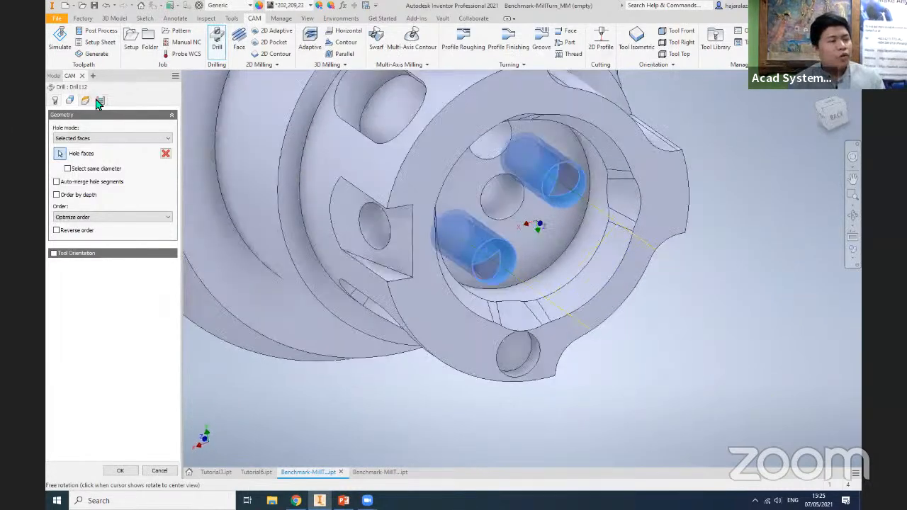
pyautogui.click(425, 173)
# - Set the cycle type to Chip breaking - partial retract and accept the Drill operation for the three holes
pyautogui.click(100, 102)
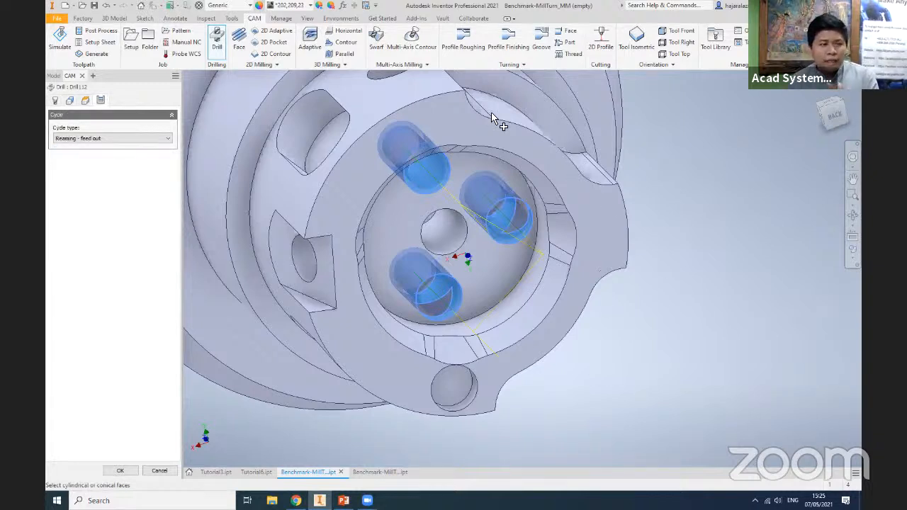
pyautogui.moveTo(823, 109); pyautogui.dragTo(629, 338)
pyautogui.scroll(5, 630, 341)
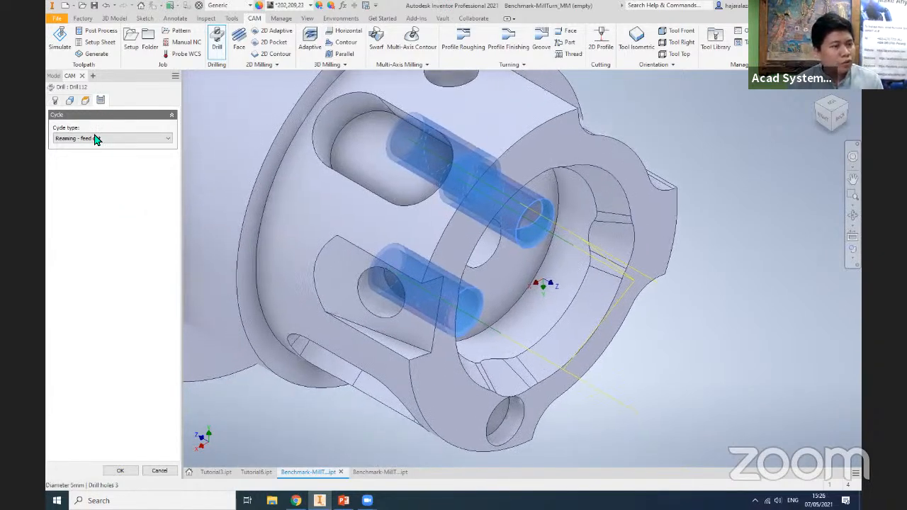
pyautogui.click(96, 139)
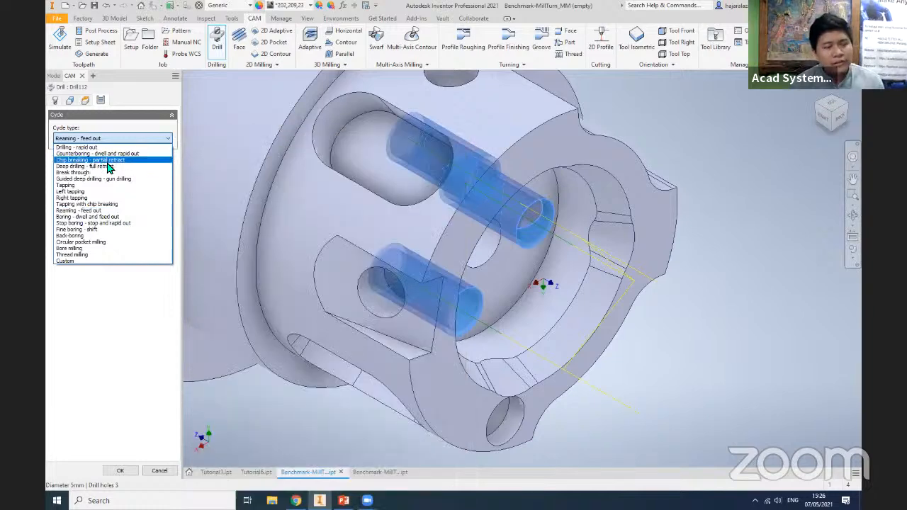
pyautogui.click(106, 160)
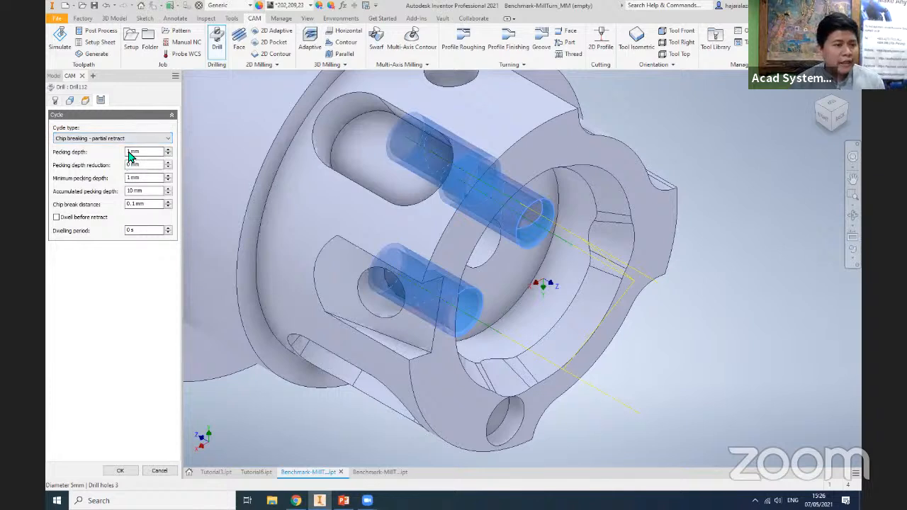
pyautogui.click(120, 472)
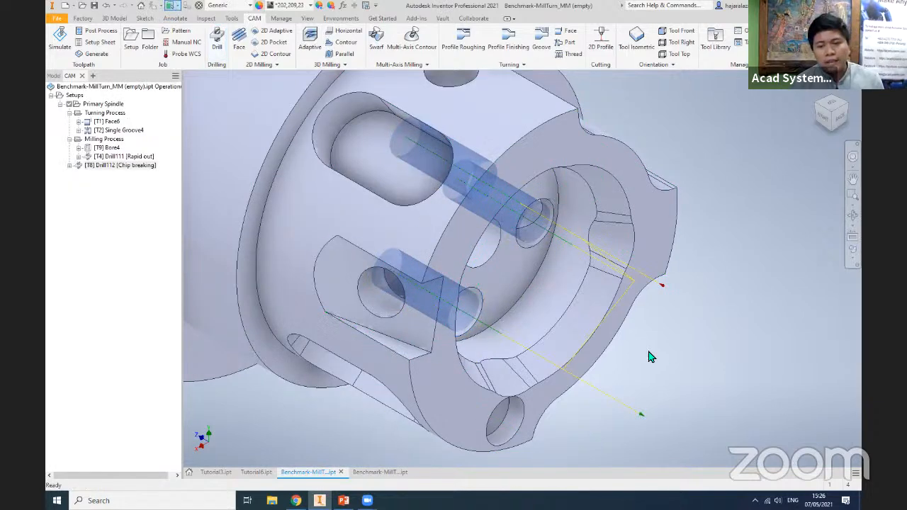
# - Simulate the chip breaking Drill operation on the stock and close the simulation
pyautogui.scroll(-3, 648, 352)
pyautogui.scroll(3, 635, 355)
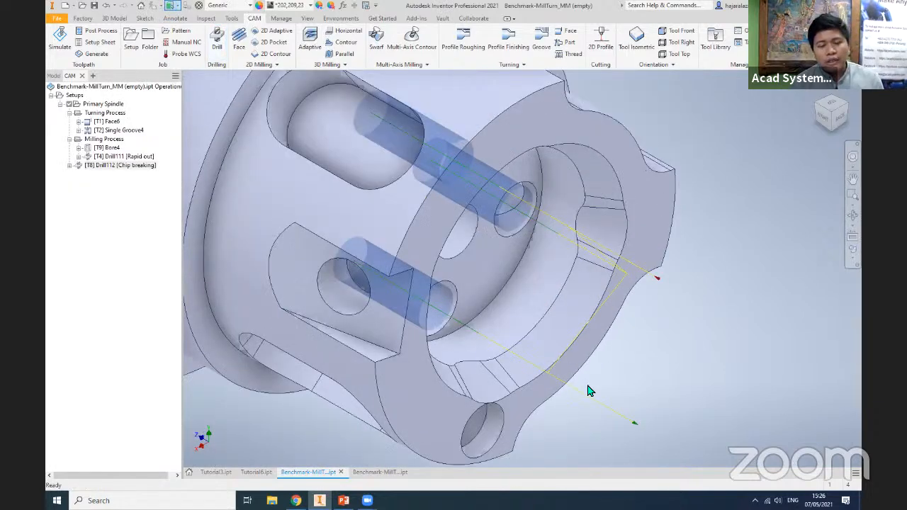
pyautogui.rightClick(118, 167)
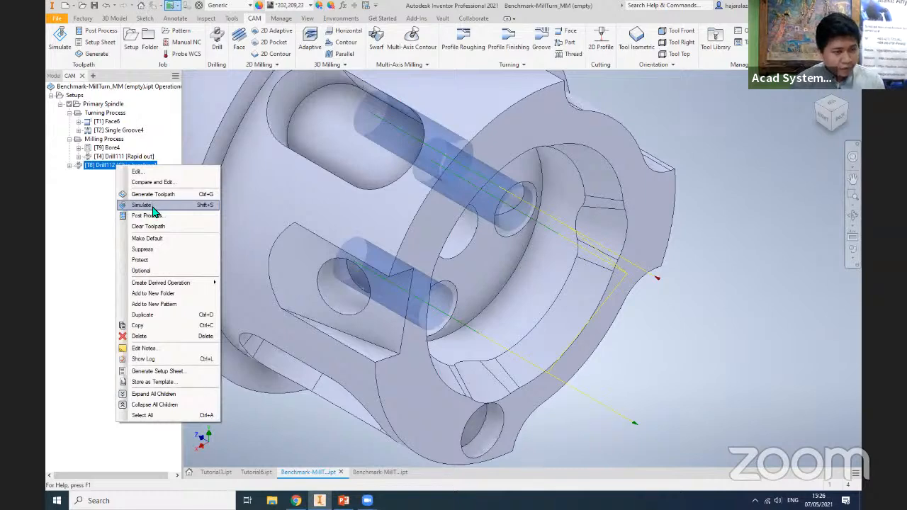
pyautogui.click(152, 206)
pyautogui.click(521, 425)
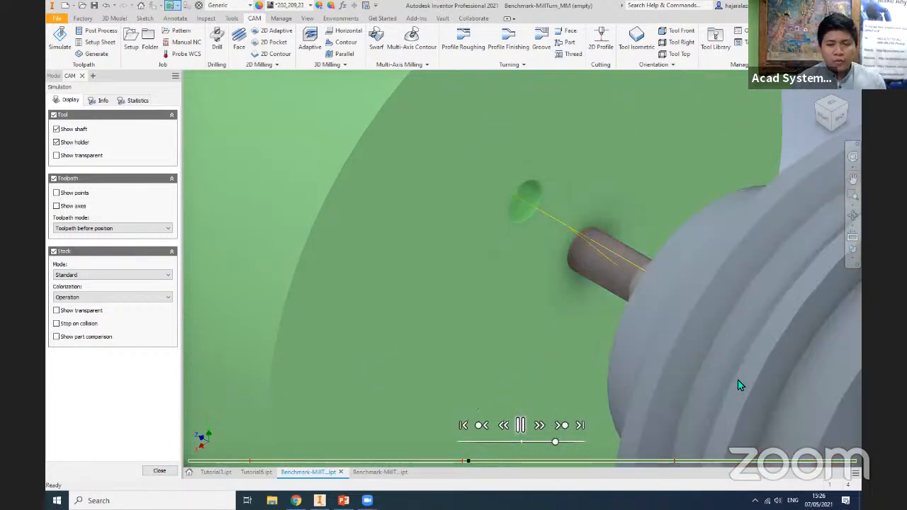
pyautogui.press('Escape')
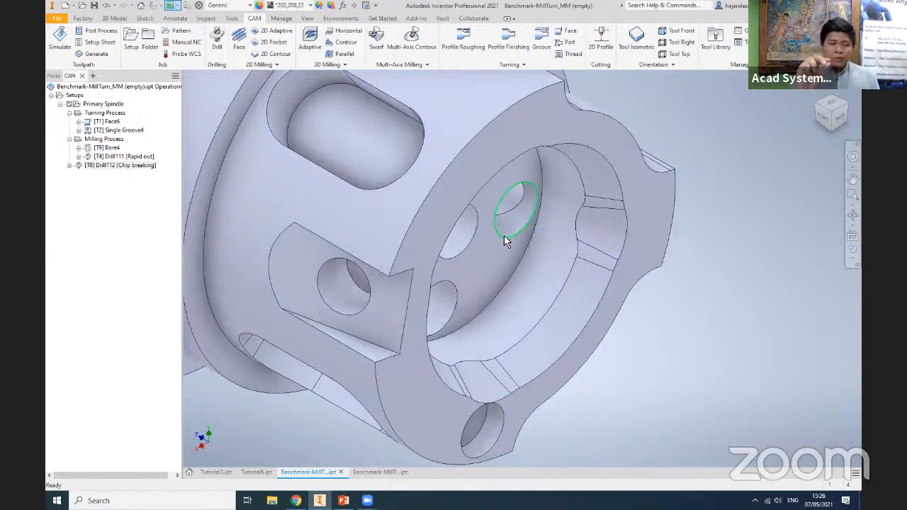
# - Move the chip breaking Drill operation into the Milling Process folder, below the spot drill operation
pyautogui.moveTo(521, 256)
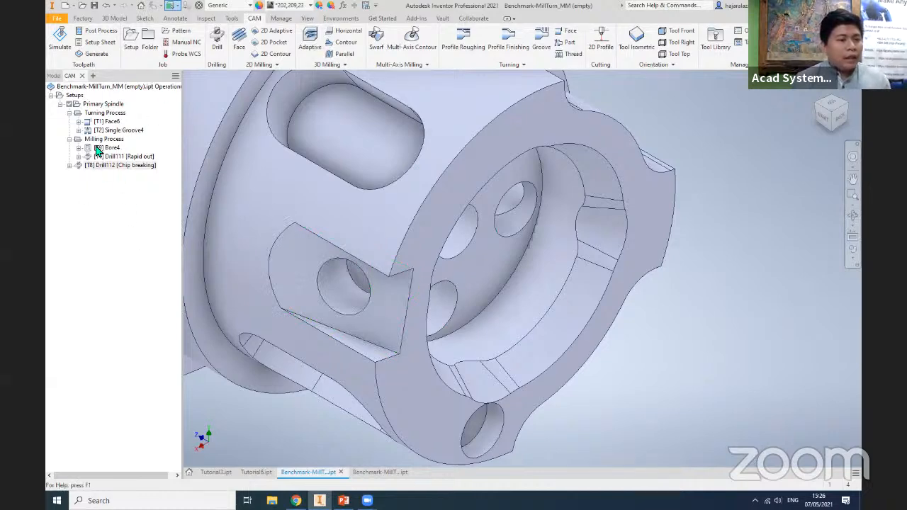
pyautogui.click(122, 166)
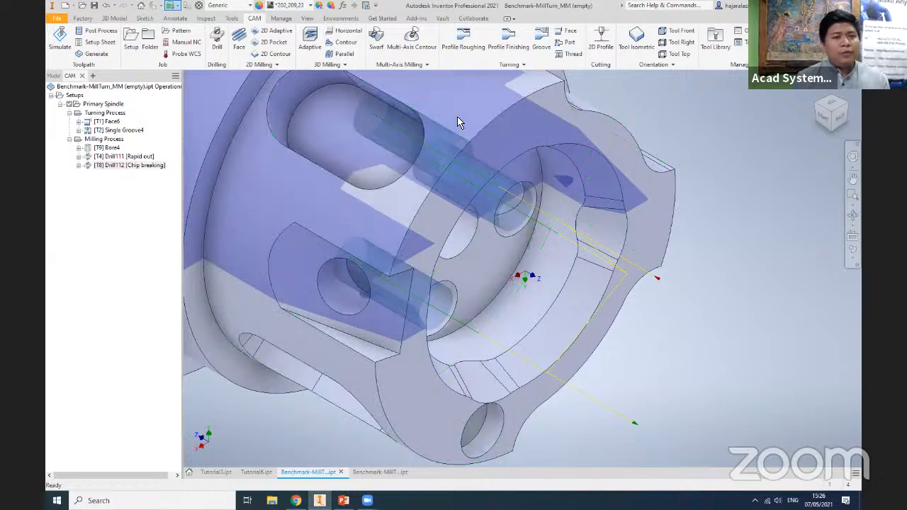
# - Collapse the Turning Process and Milling Process folders under the Primary Spindle setup
pyautogui.click(103, 104)
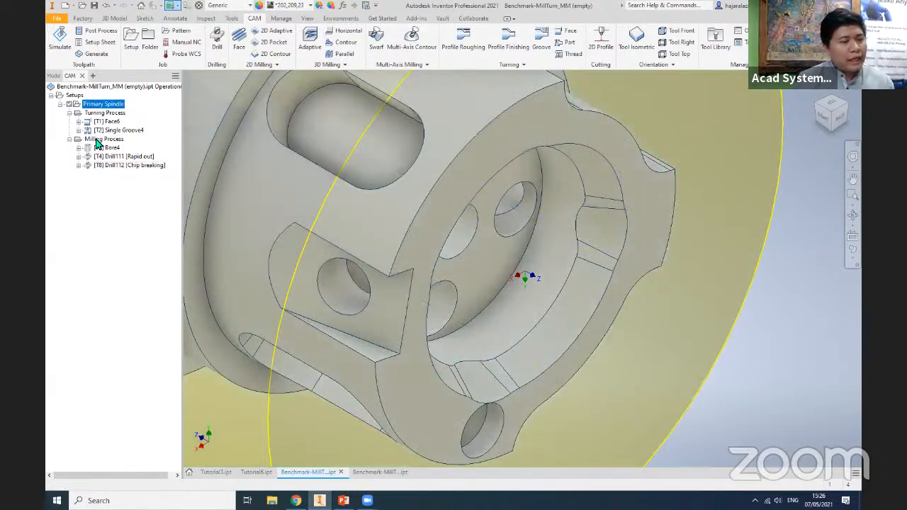
pyautogui.click(99, 140)
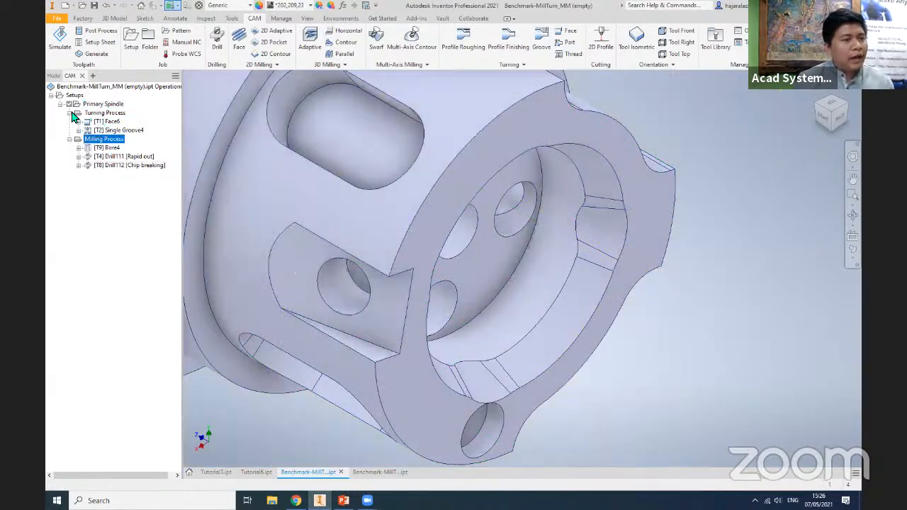
pyautogui.click(69, 113)
pyautogui.click(69, 122)
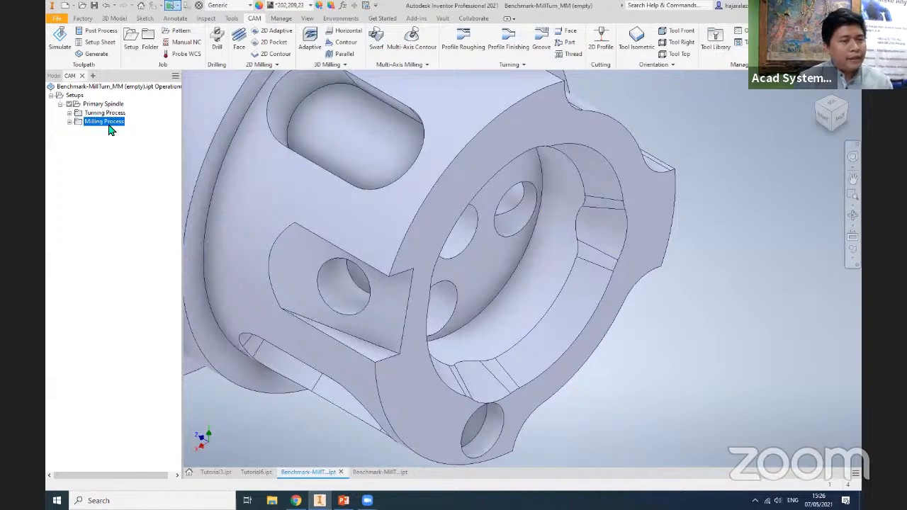
pyautogui.click(84, 146)
pyautogui.rightClick(84, 147)
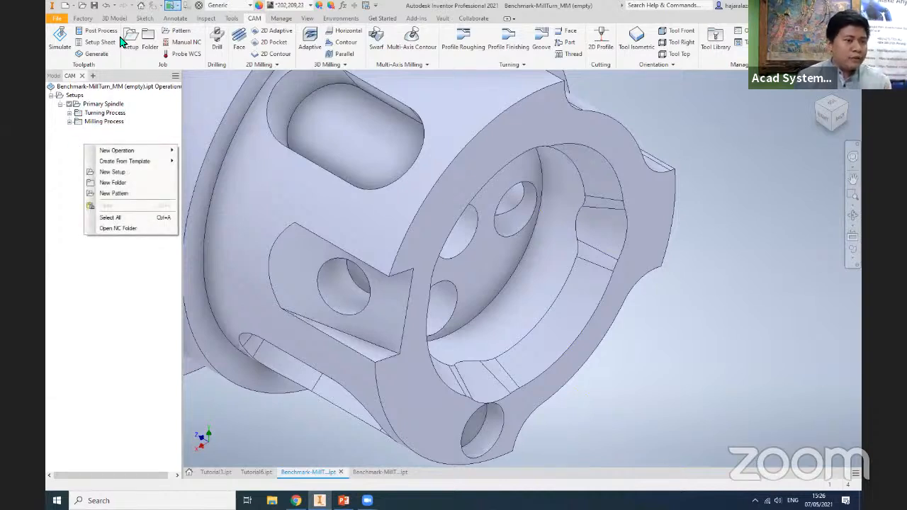
pyautogui.click(66, 152)
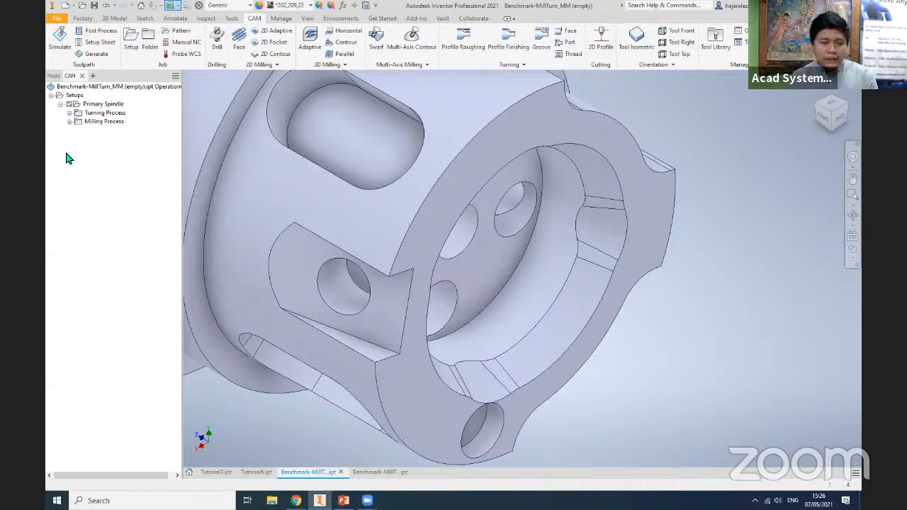
# - Start a 2D Pocket operation and pick the floor of the rounded slot at the part's far end as the pocket
pyautogui.click(816, 103)
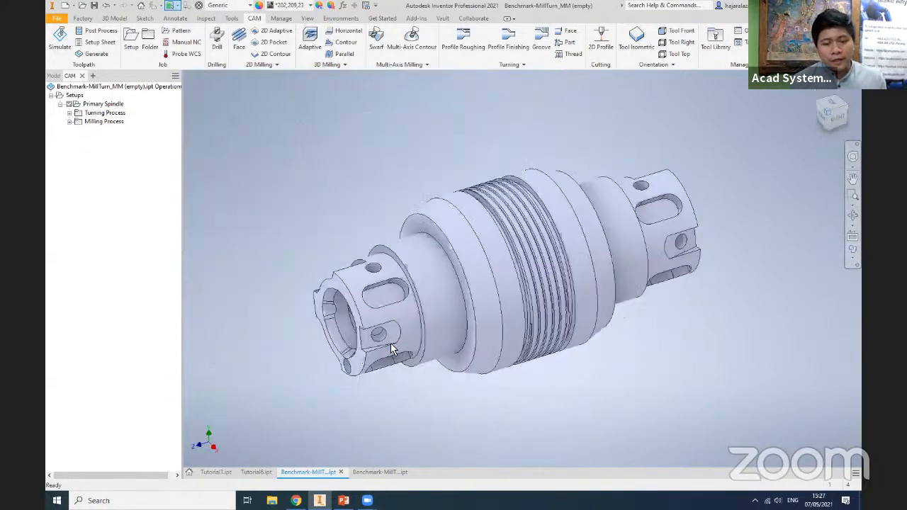
pyautogui.click(521, 296)
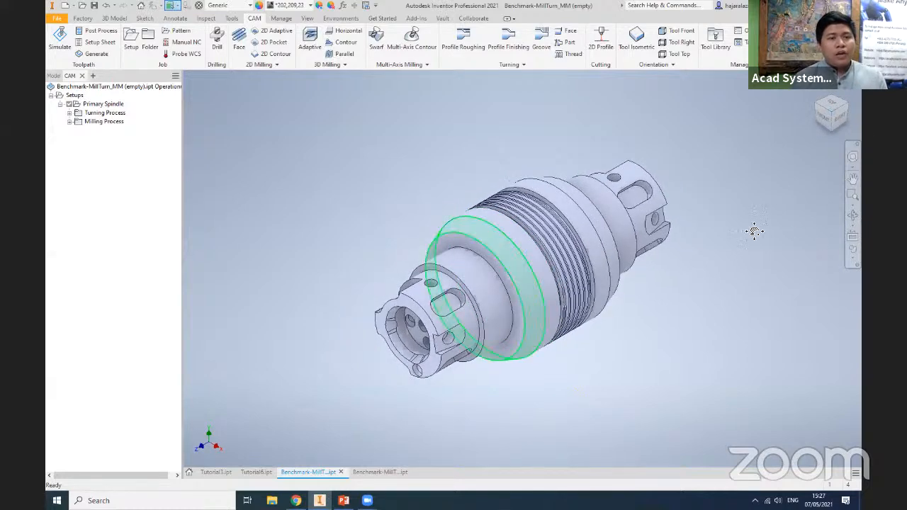
pyautogui.moveTo(524, 246); pyautogui.dragTo(461, 272, button='middle')
pyautogui.scroll(3, 242, 123)
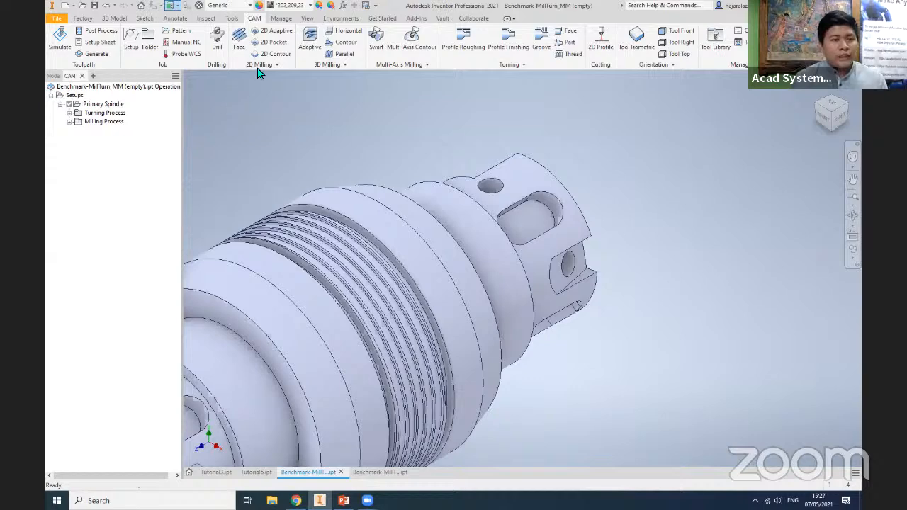
pyautogui.scroll(-1, 267, 56)
pyautogui.scroll(4, 275, 47)
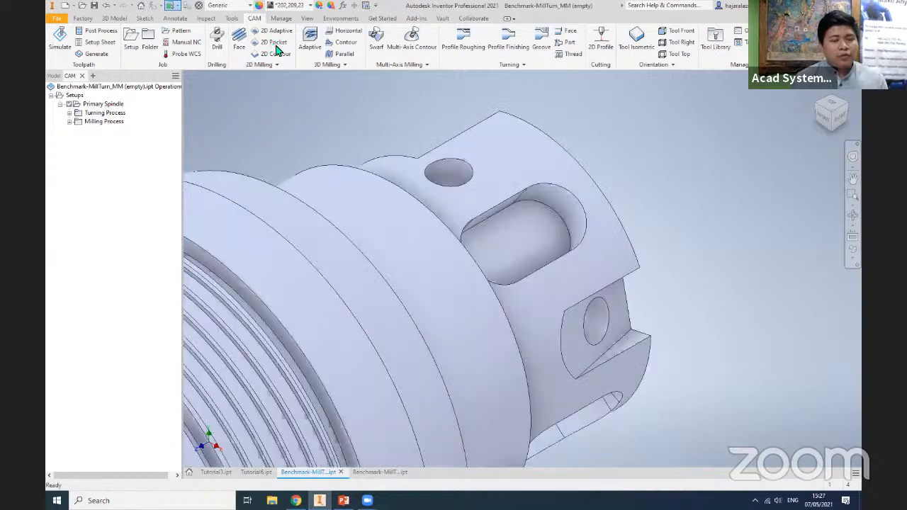
pyautogui.click(558, 217)
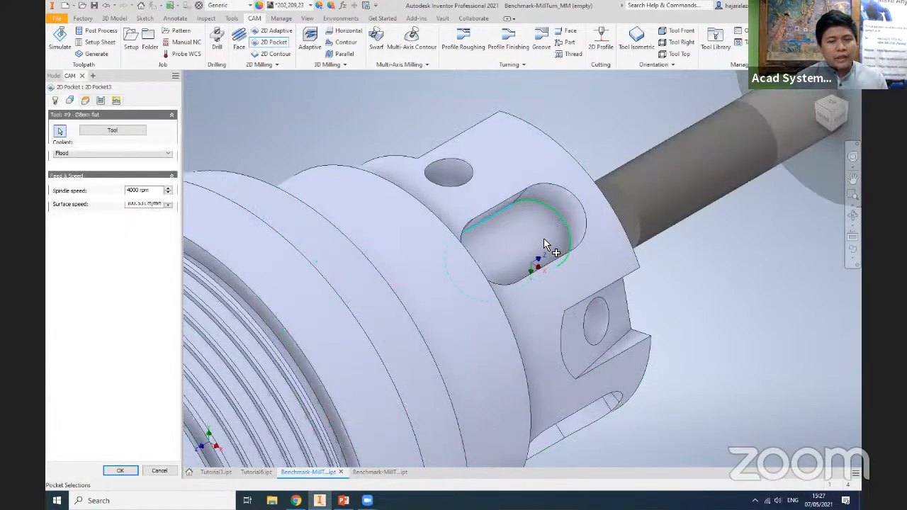
pyautogui.scroll(-3, 549, 302)
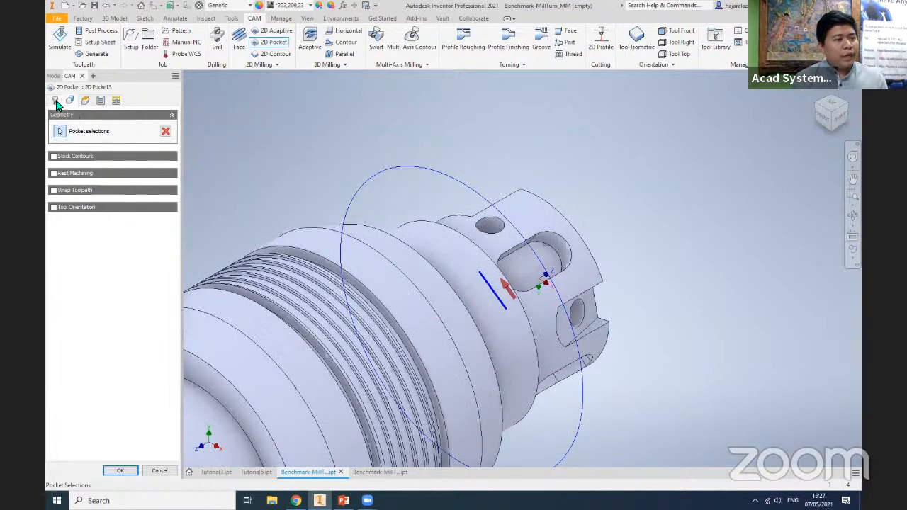
pyautogui.click(56, 101)
pyautogui.click(70, 99)
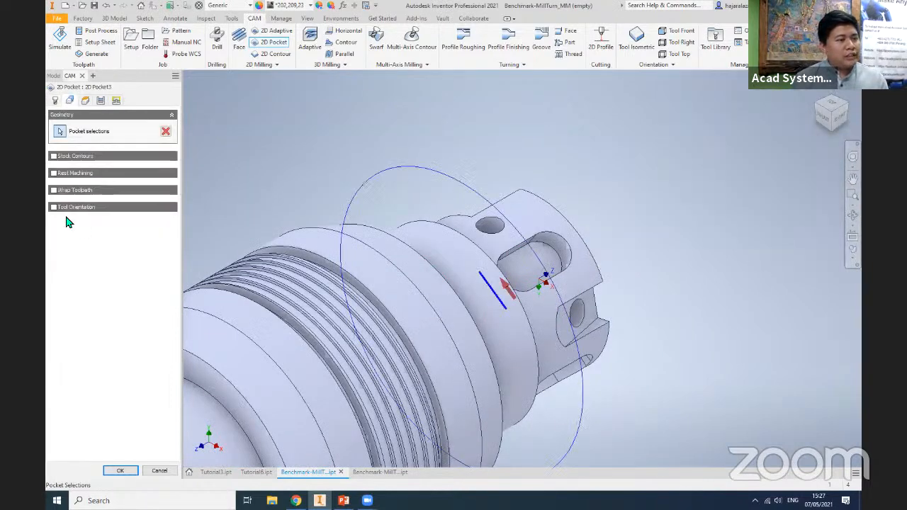
# - Enable Tool Orientation, align its Z axis with the slot's floor face, and accept the 2D Pocket operation
pyautogui.click(53, 207)
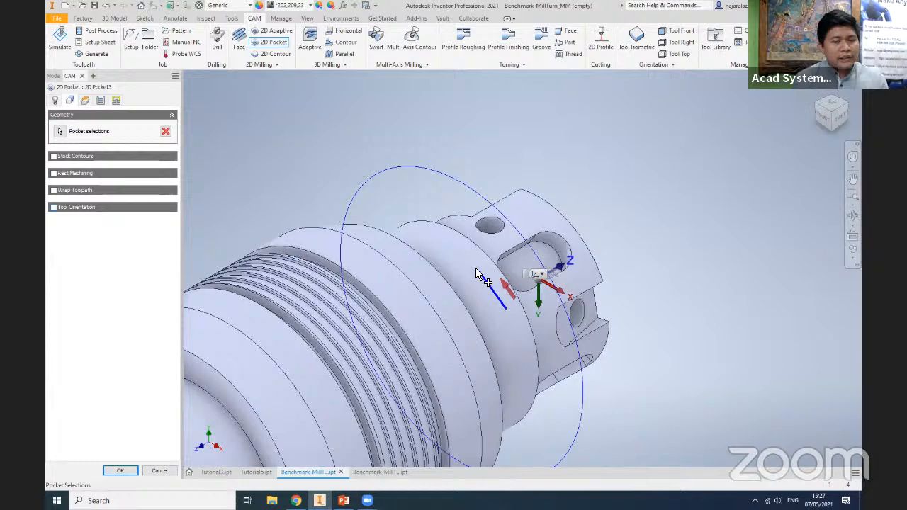
pyautogui.click(518, 267)
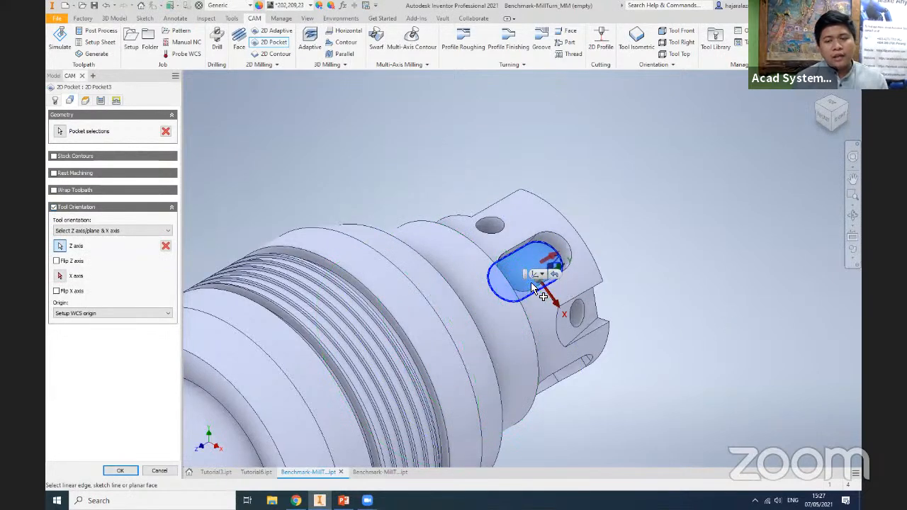
pyautogui.scroll(5, 530, 284)
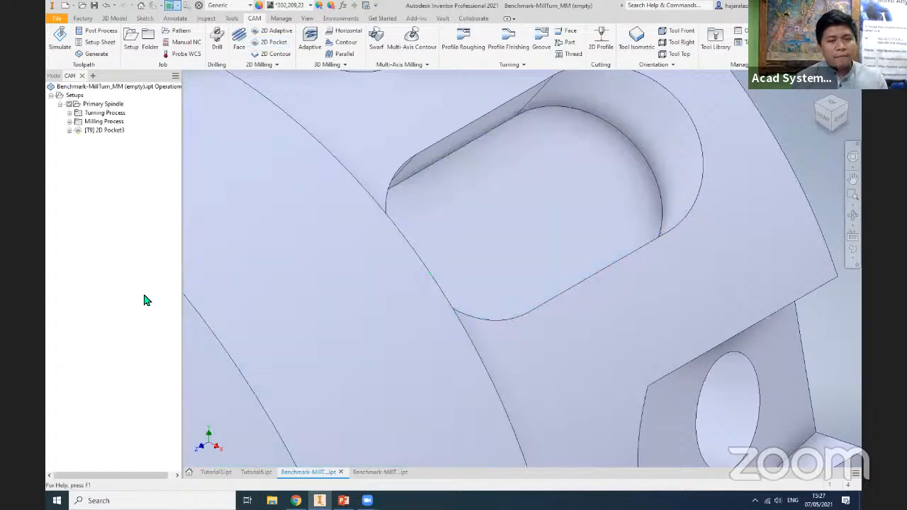
pyautogui.scroll(4, 591, 344)
pyautogui.scroll(-6, 588, 349)
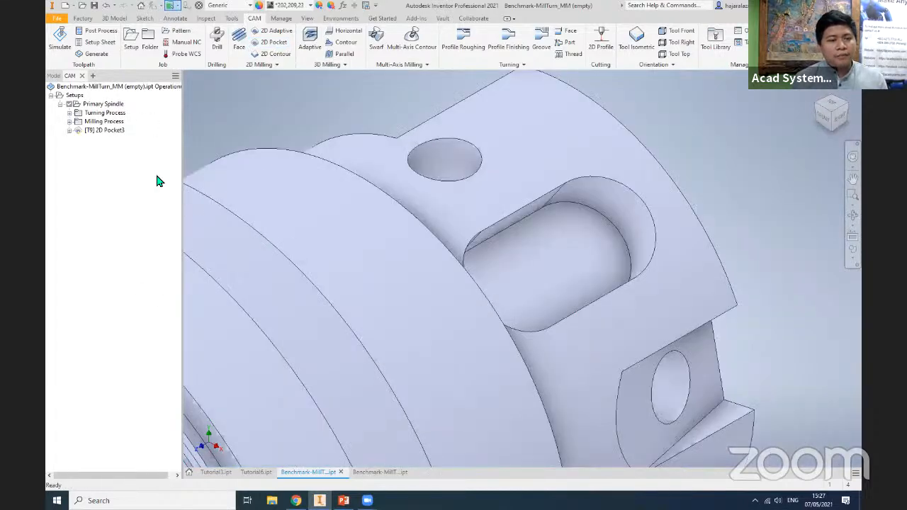
pyautogui.rightClick(115, 133)
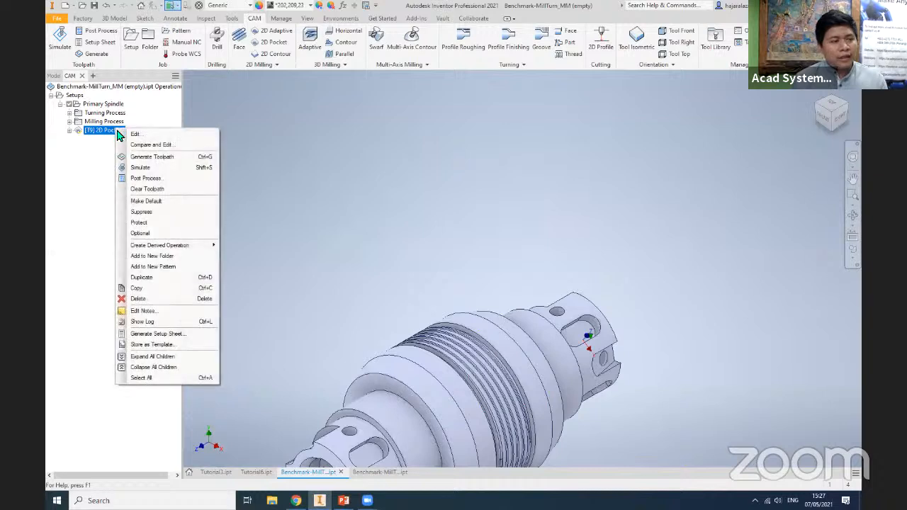
pyautogui.click(644, 397)
pyautogui.scroll(2, 596, 326)
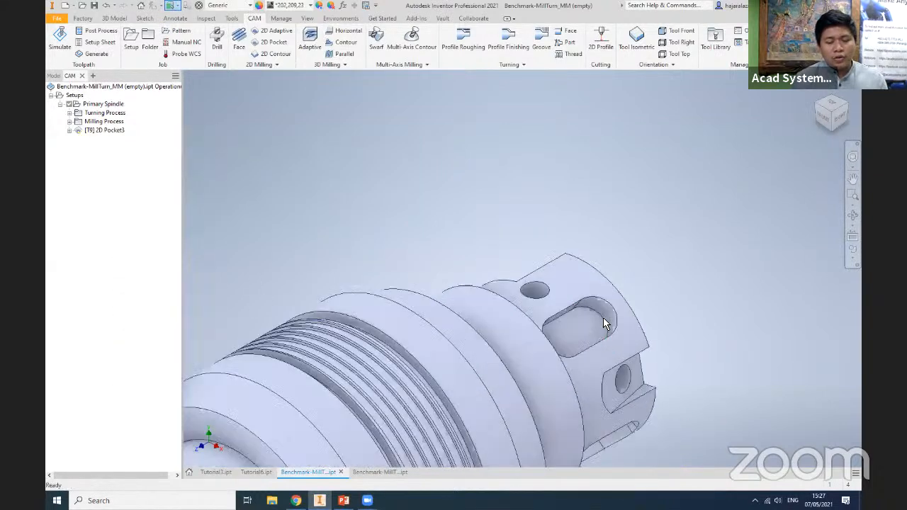
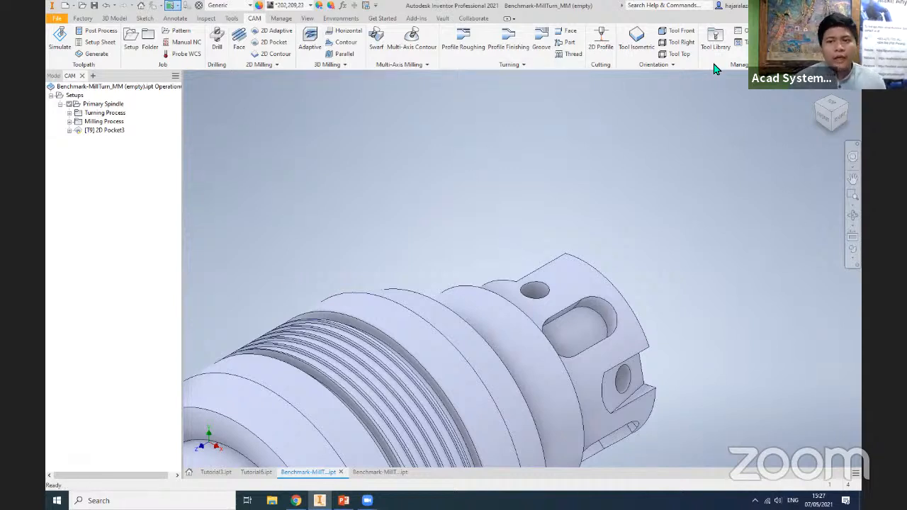
# - Browse the CAM sample files and open the Benchmark-MillTurn_MM part
pyautogui.click(795, 51)
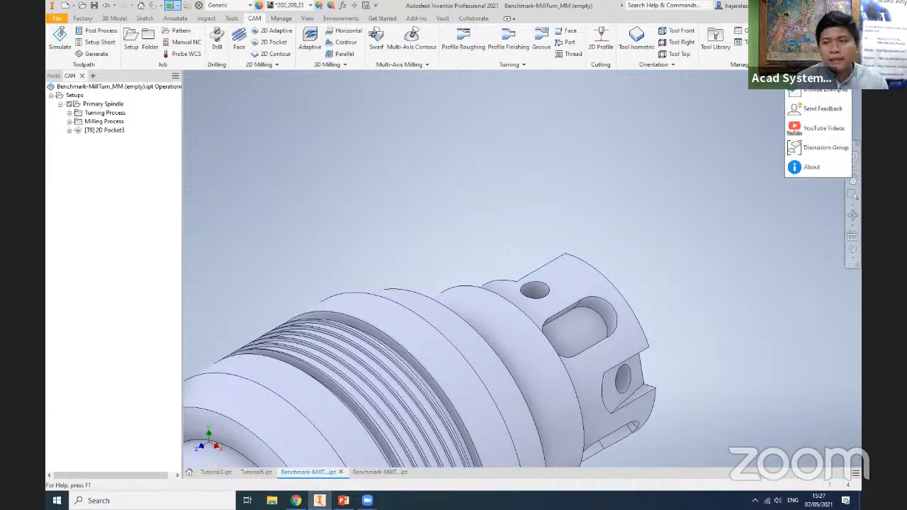
pyautogui.click(826, 91)
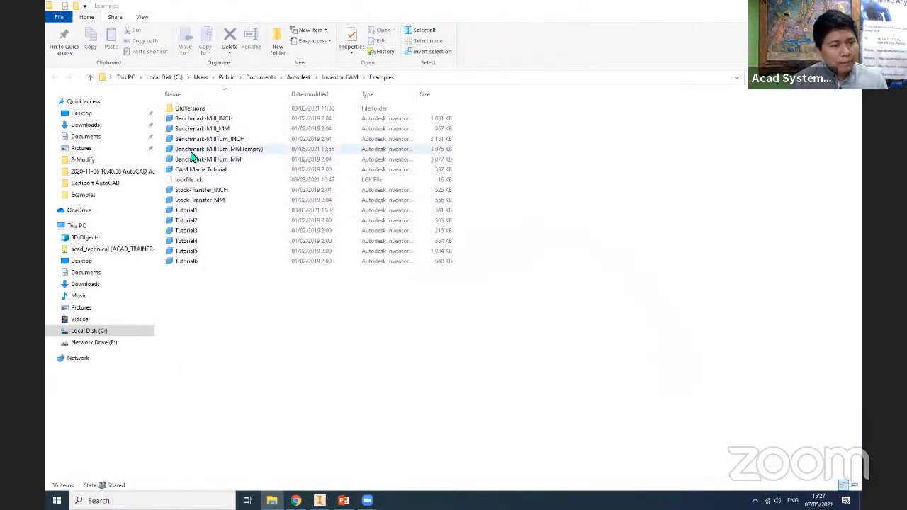
pyautogui.doubleClick(257, 165)
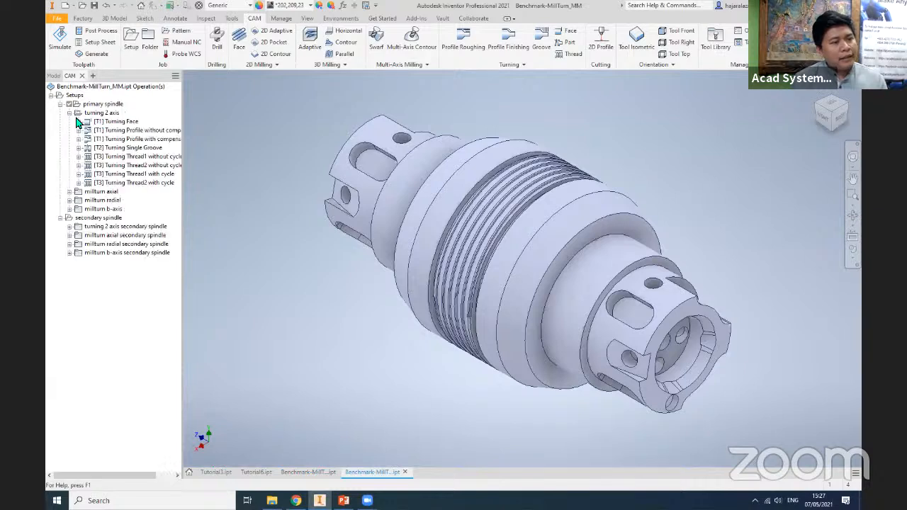
# - Expand the primary spindle's millturn axial, radial and b-axis folders and the secondary spindle's turning 2 axis folder to examine their operations
pyautogui.click(69, 192)
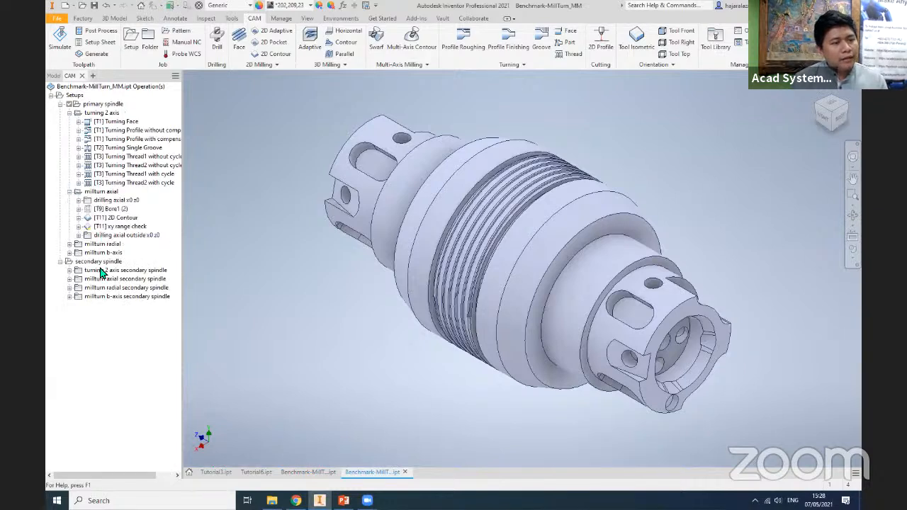
pyautogui.click(69, 243)
pyautogui.click(69, 296)
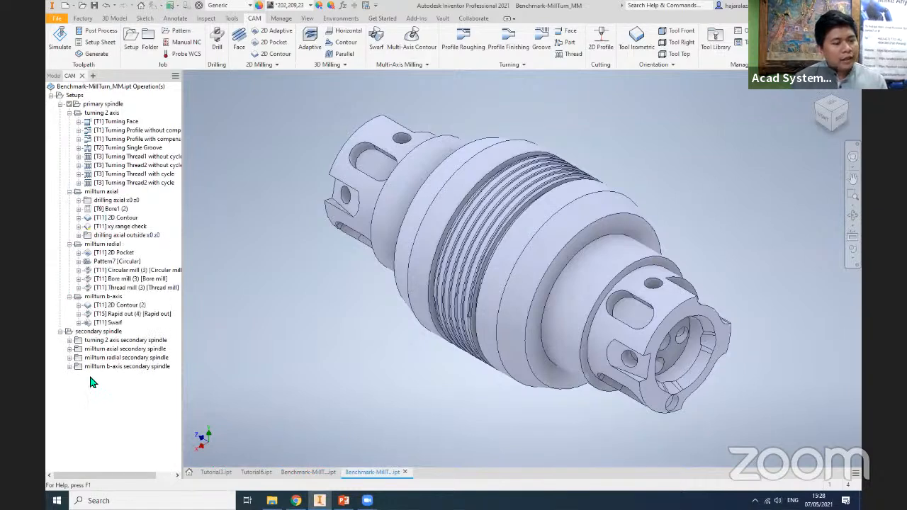
pyautogui.click(69, 341)
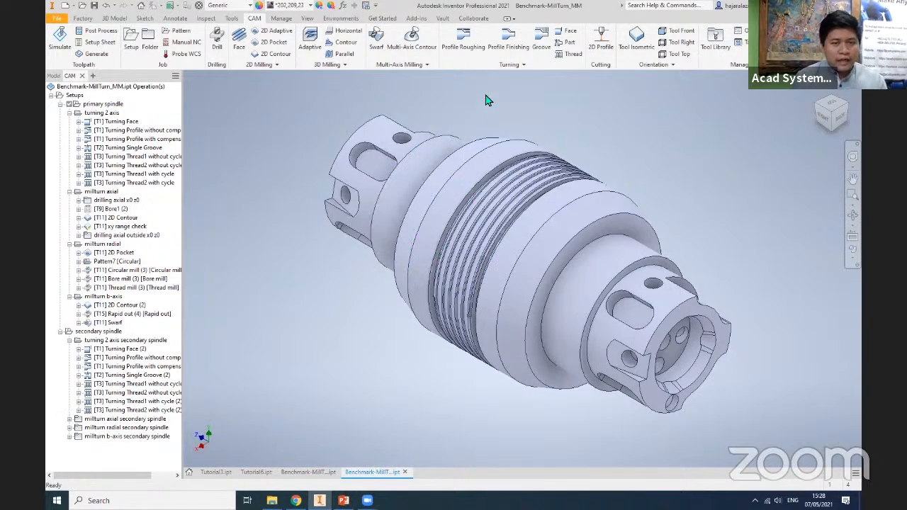
pyautogui.moveTo(310, 325); pyautogui.dragTo(295, 334, button='middle')
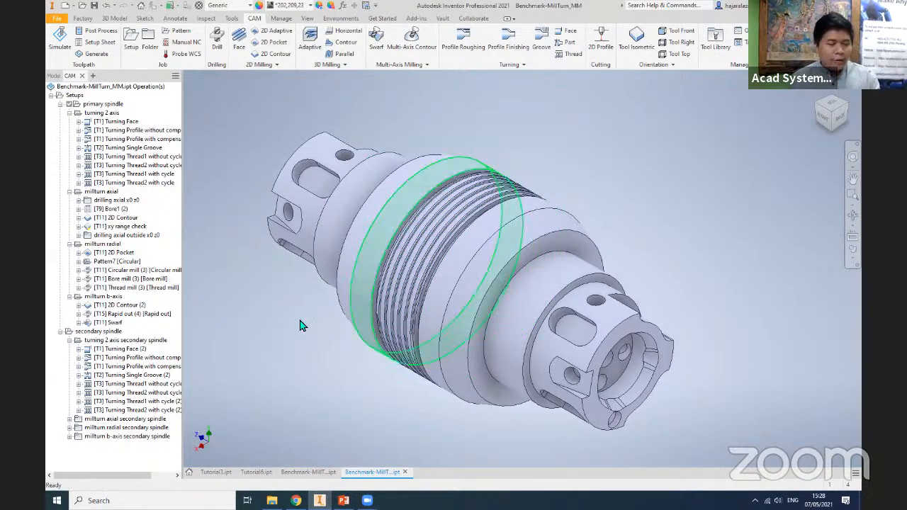
pyautogui.moveTo(301, 329); pyautogui.dragTo(295, 334, button='middle')
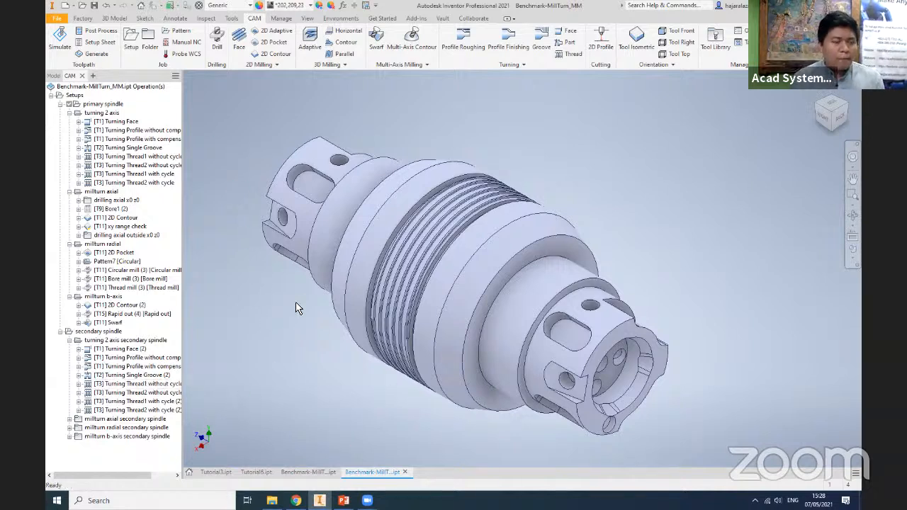
pyautogui.click(103, 104)
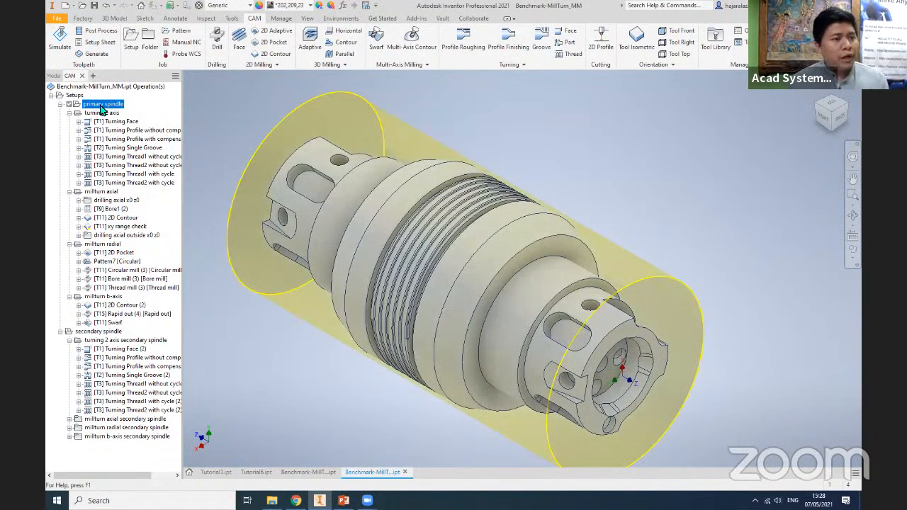
pyautogui.rightClick(103, 108)
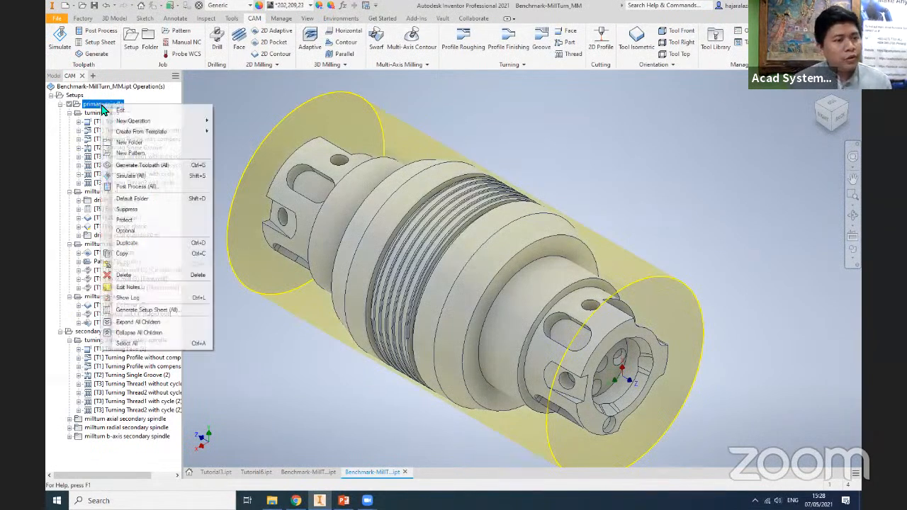
pyautogui.click(149, 186)
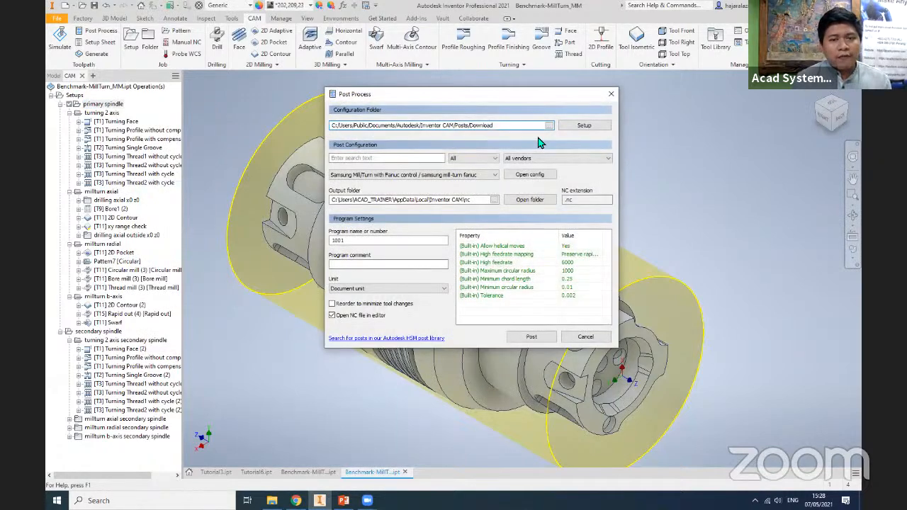
pyautogui.click(554, 128)
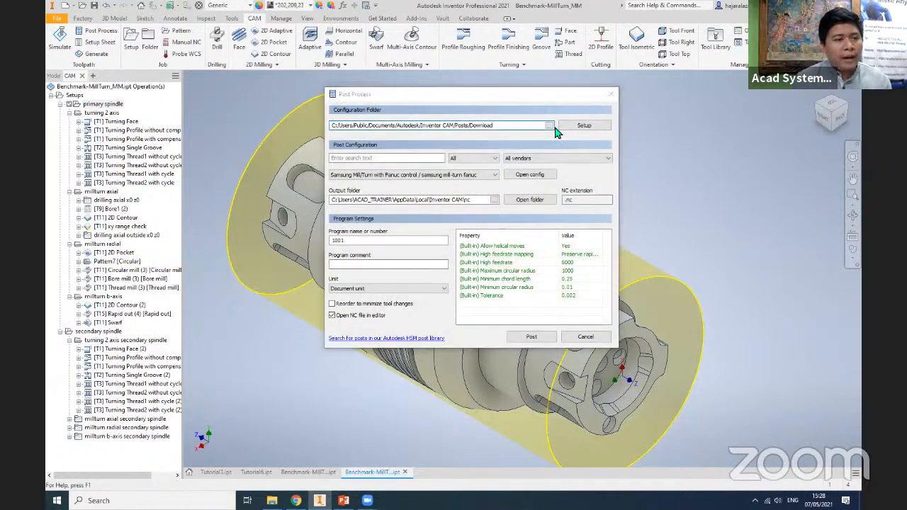
pyautogui.press('Escape')
# - Start Post Process for the primary spindle's Turning Profile operations without and with compensation, filtering the post configurations by Turning
pyautogui.click(139, 123)
pyautogui.click(139, 133)
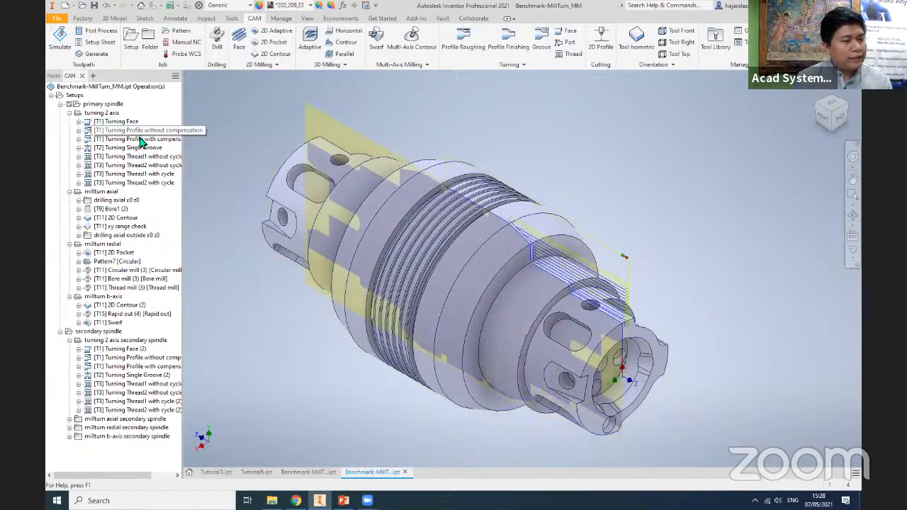
pyautogui.keyDown('ctrl'); pyautogui.click(140, 140); pyautogui.keyUp('ctrl')
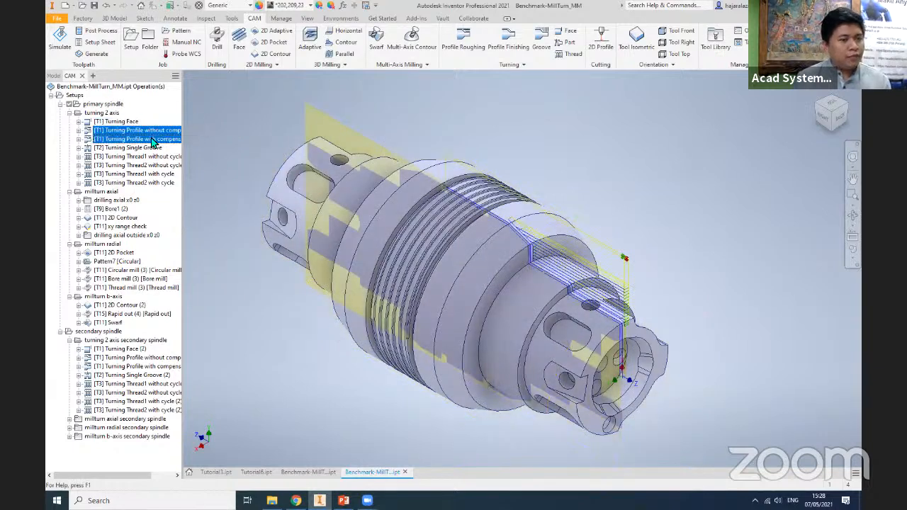
pyautogui.rightClick(153, 139)
pyautogui.click(181, 177)
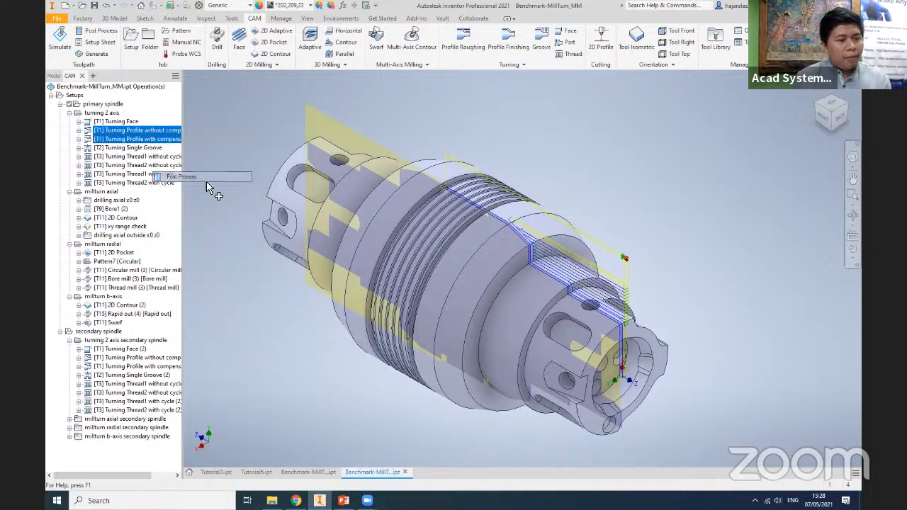
pyautogui.click(473, 158)
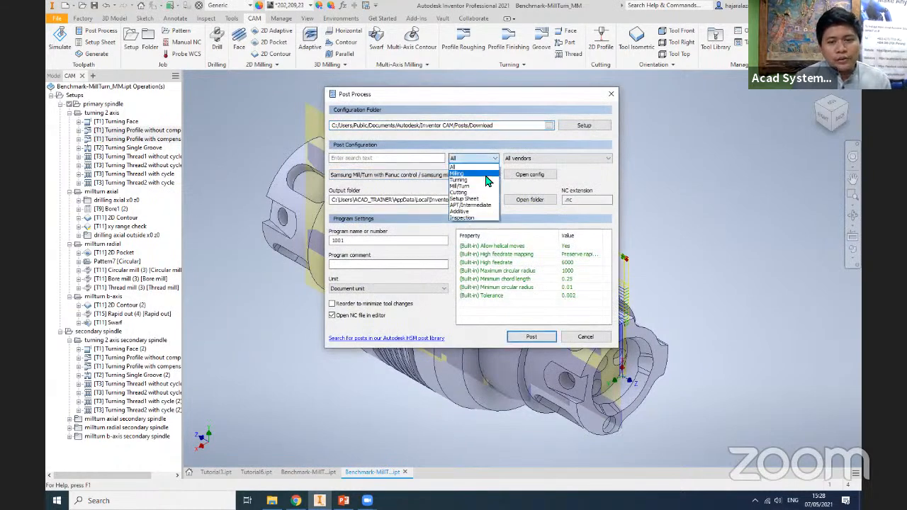
pyautogui.click(469, 183)
pyautogui.click(477, 174)
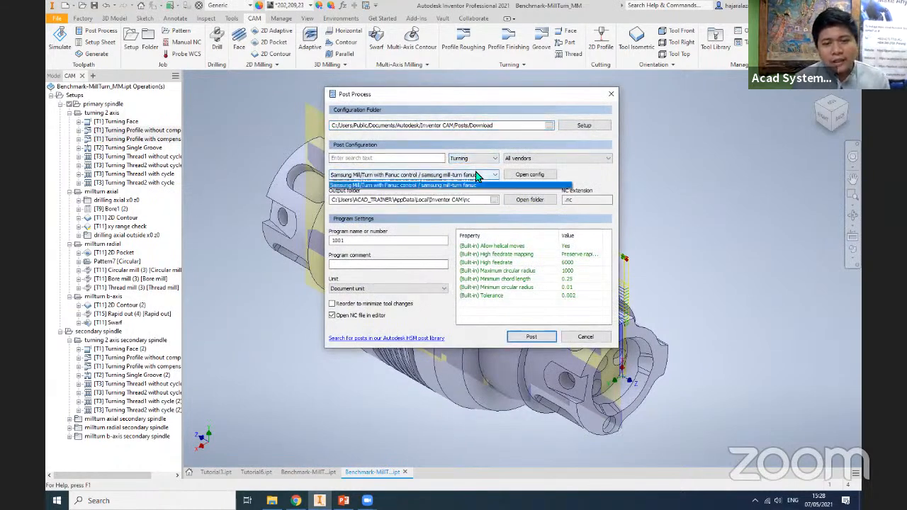
# - Set the configuration folder to Inventor CAM/Posts and choose the FANUC Turning post configuration
pyautogui.click(548, 127)
pyautogui.click(548, 127)
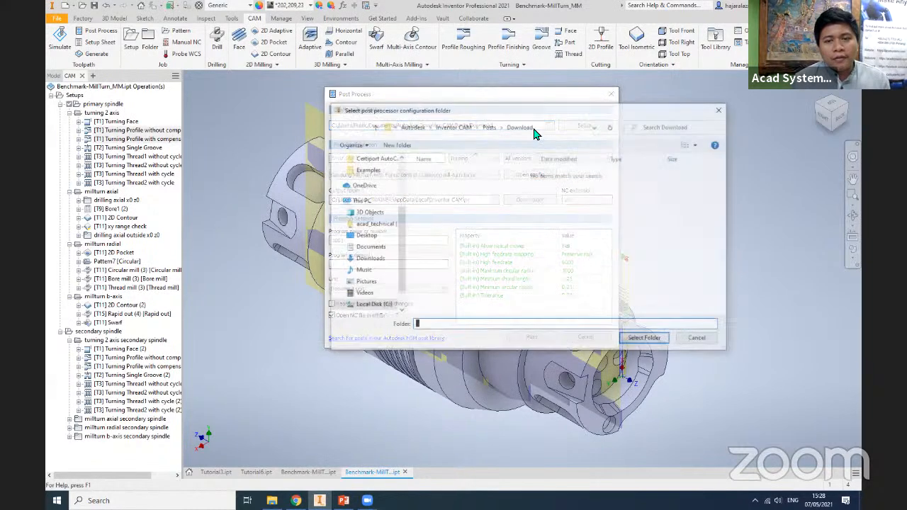
pyautogui.click(641, 339)
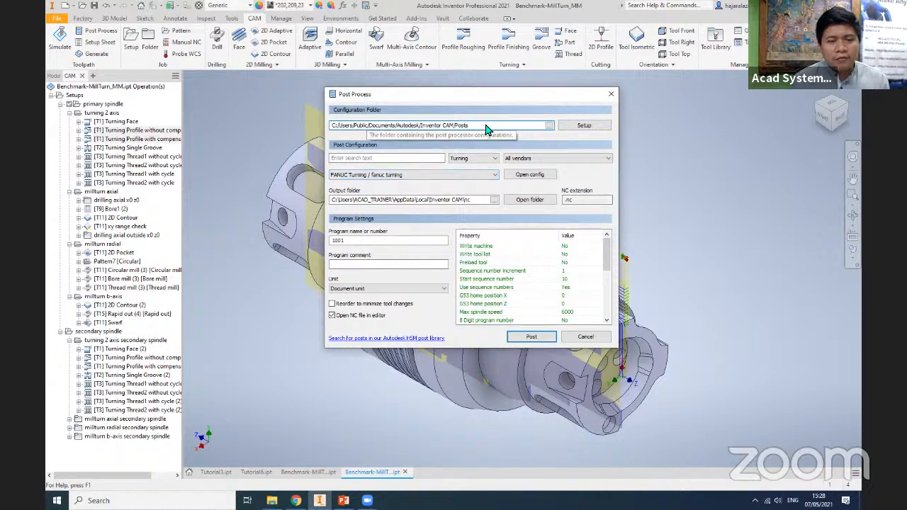
pyautogui.click(484, 177)
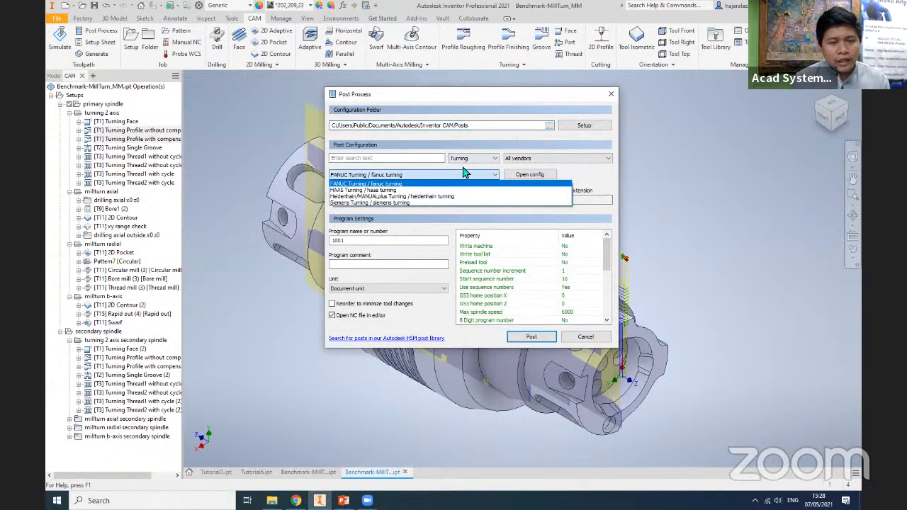
pyautogui.click(406, 185)
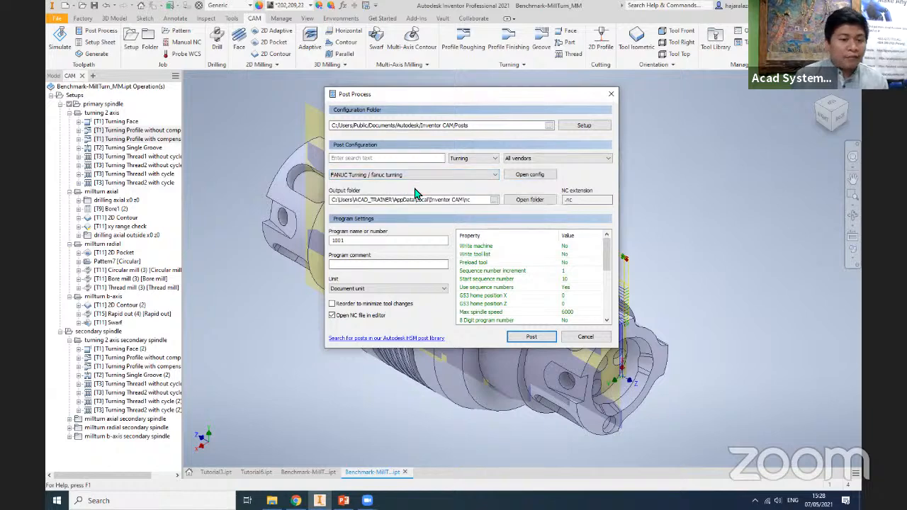
# - Post the two turning profile operations and save the NC file as Turning
pyautogui.click(531, 337)
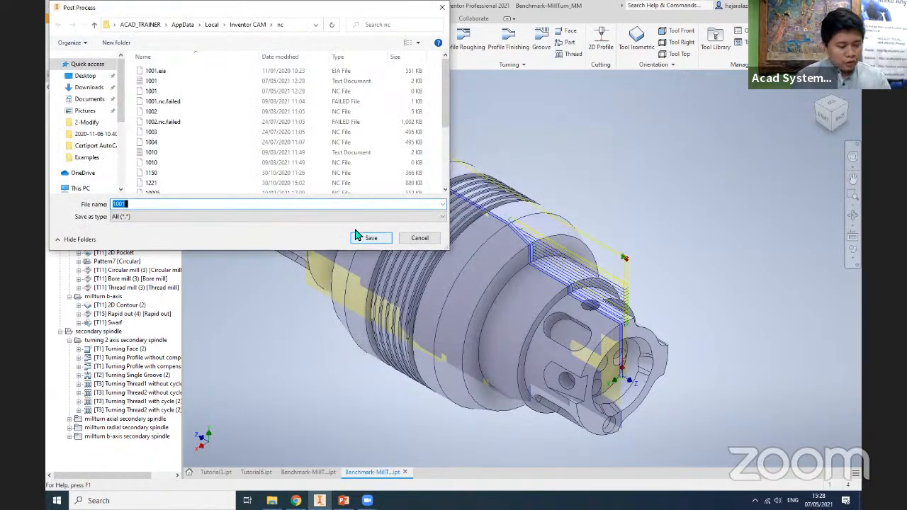
pyautogui.write('Turning')
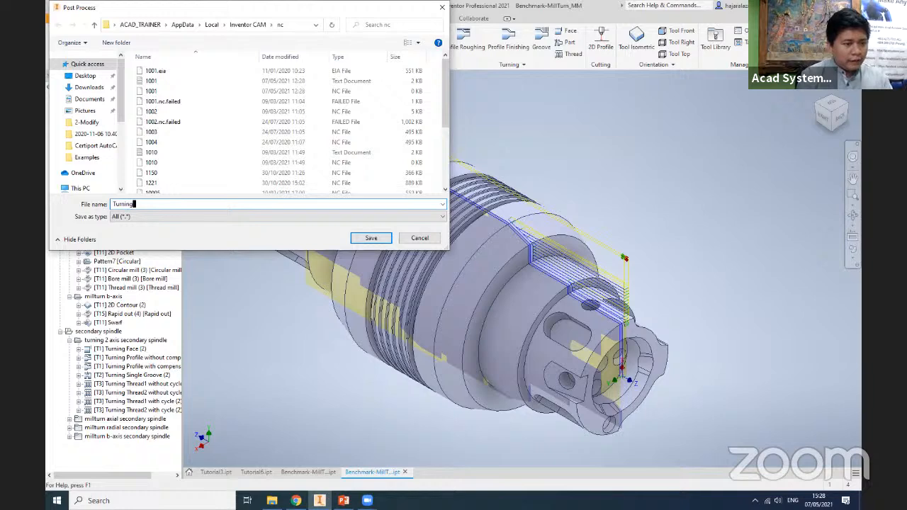
pyautogui.press('Return')
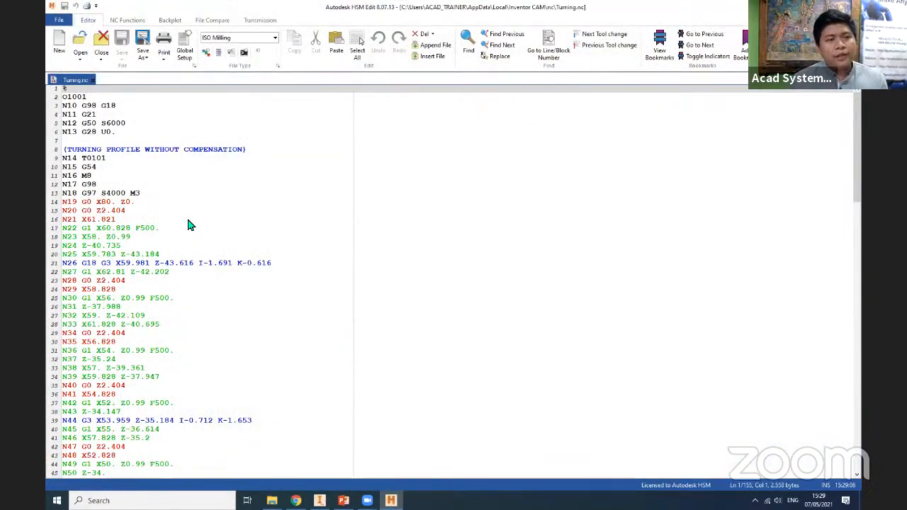
# - Start a solid backplot animation of the posted Turning.nc program
pyautogui.click(170, 21)
pyautogui.click(106, 202)
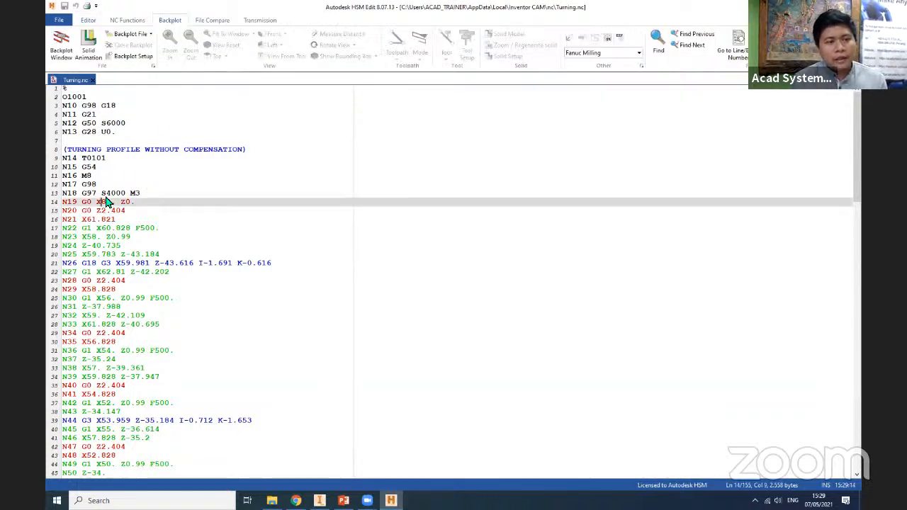
pyautogui.click(107, 299)
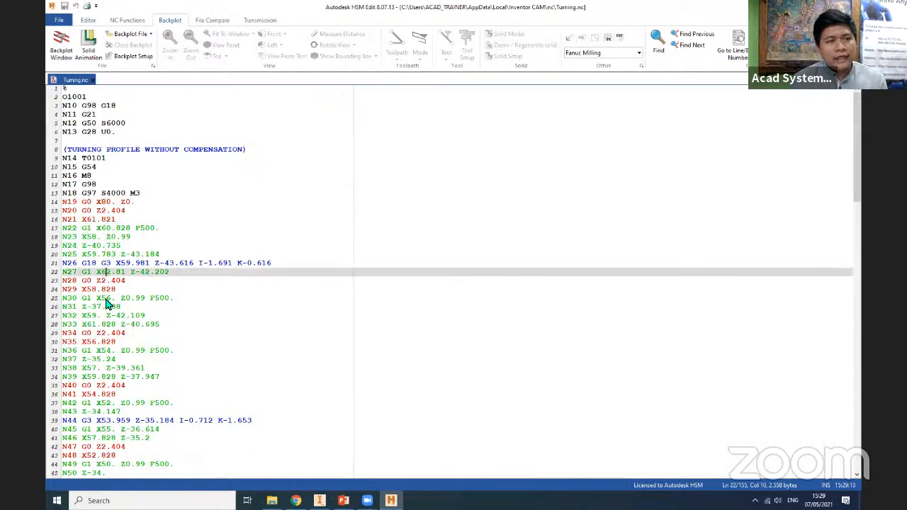
pyautogui.click(85, 55)
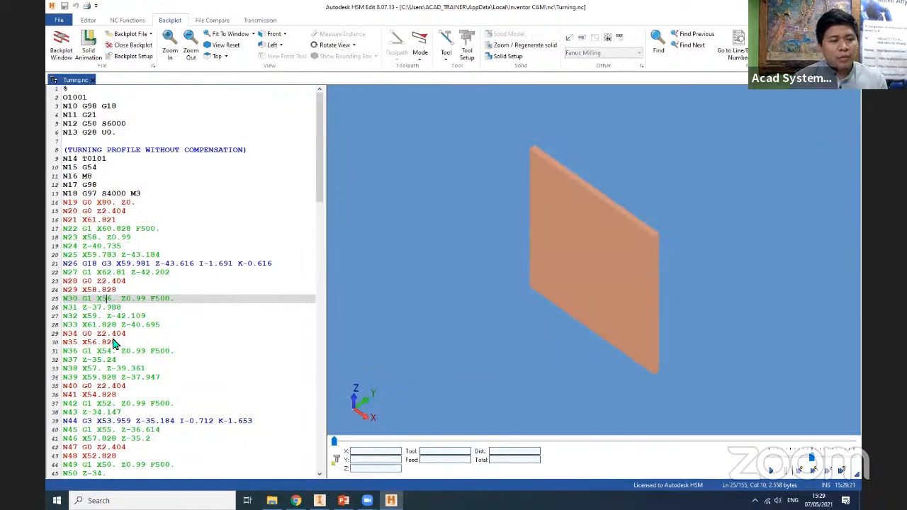
# - Step through the NC code from block N35 to N67 to examine the material removal in the backplot
pyautogui.click(115, 342)
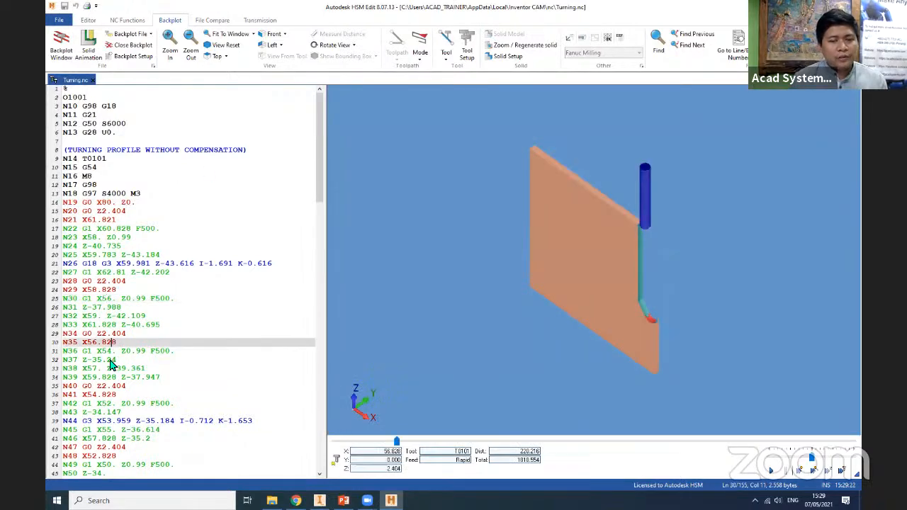
pyautogui.click(109, 369)
pyautogui.click(111, 386)
pyautogui.click(111, 403)
pyautogui.moveTo(111, 413); pyautogui.dragTo(113, 421)
pyautogui.scroll(-5, 114, 421)
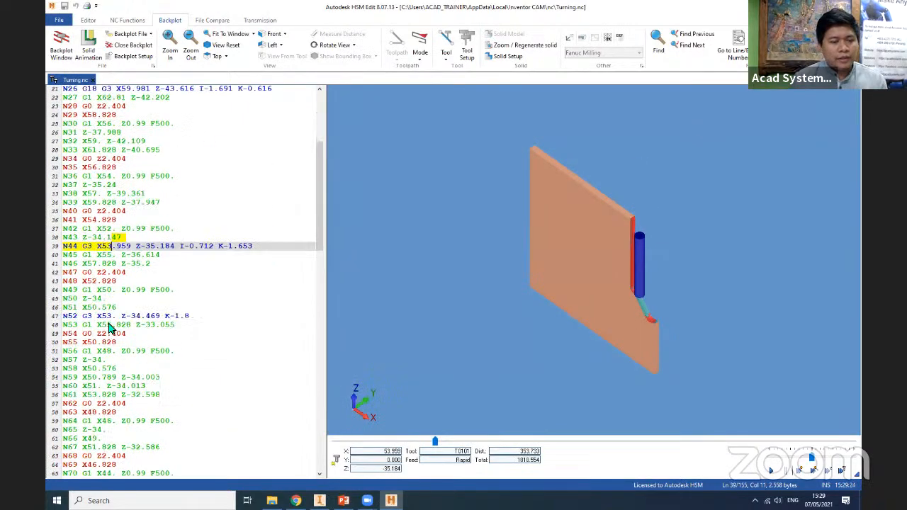
pyautogui.click(108, 308)
pyautogui.click(107, 351)
pyautogui.click(113, 386)
pyautogui.click(115, 411)
pyautogui.click(118, 429)
pyautogui.click(122, 447)
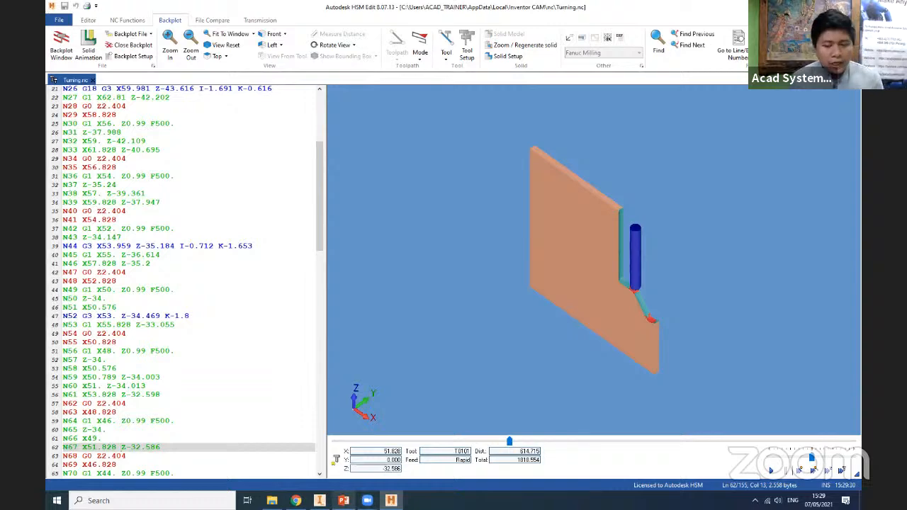
# - Switch back to Inventor, reopen Post Process for the two turning profile operations, and filter the post configurations by Mill/Turn
pyautogui.moveTo(319, 501)
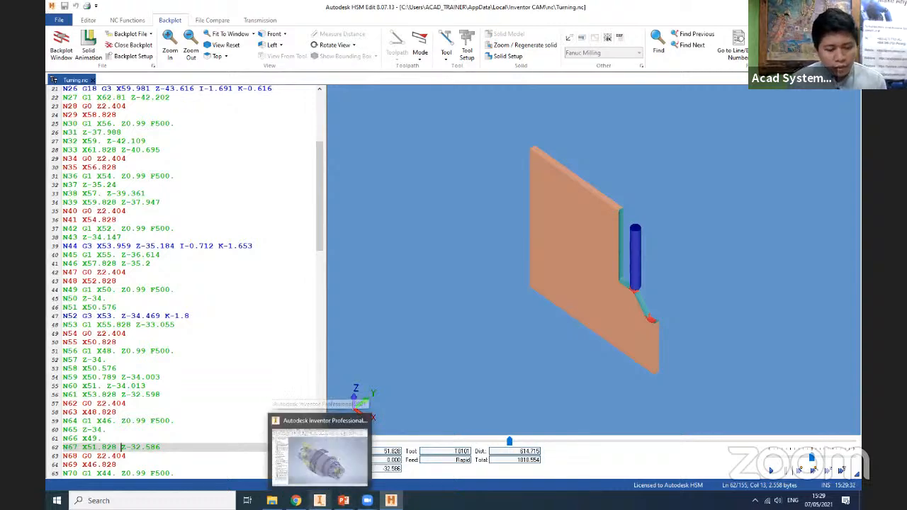
pyautogui.click(319, 454)
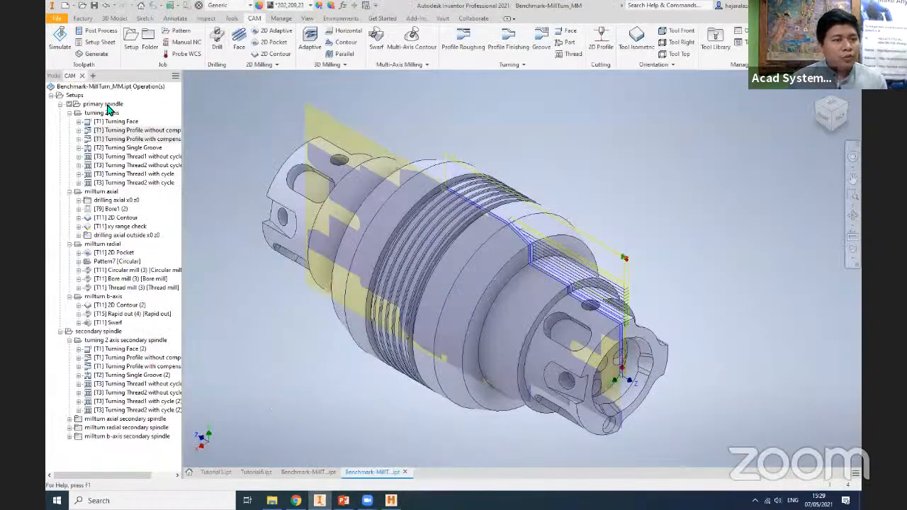
pyautogui.rightClick(116, 138)
pyautogui.click(146, 173)
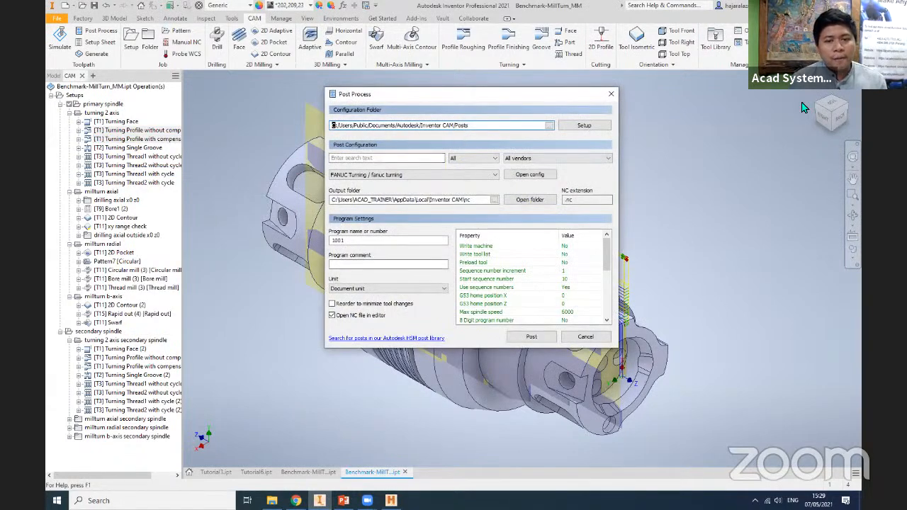
pyautogui.click(473, 158)
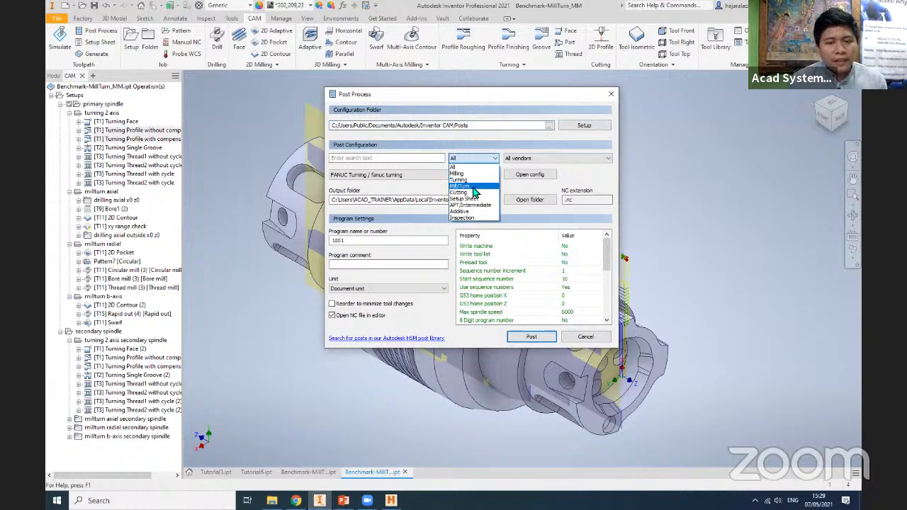
pyautogui.click(462, 186)
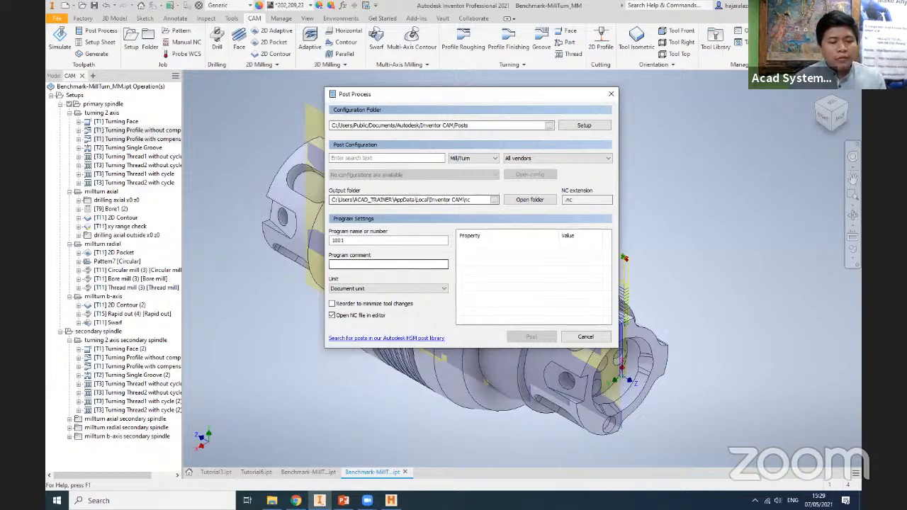
# - Switch to PowerPoint and show the slide with the Turn Mill Post Processor download link
pyautogui.click(343, 500)
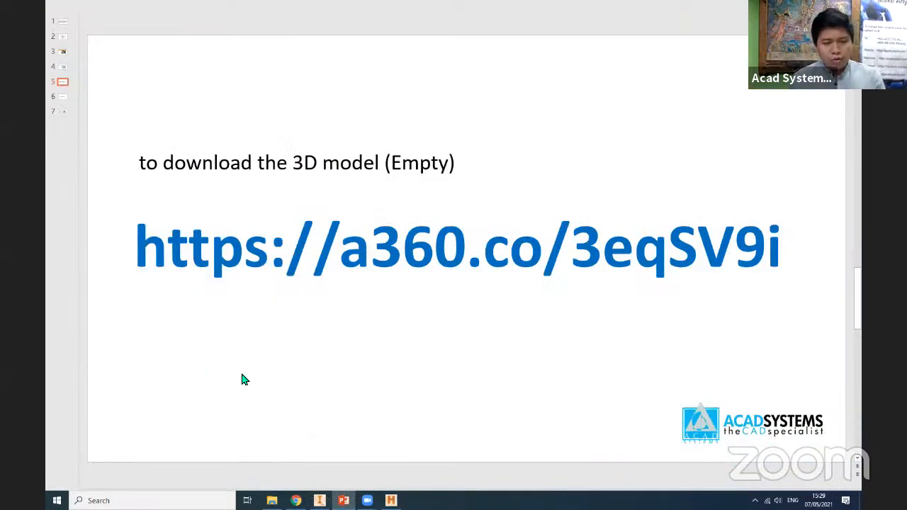
pyautogui.scroll(-1, 247, 374)
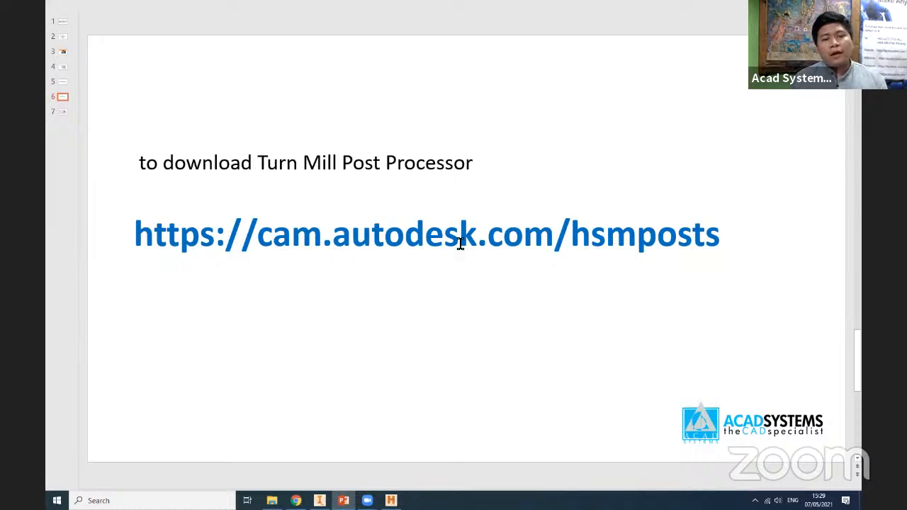
pyautogui.moveTo(719, 242); pyautogui.dragTo(150, 249)
pyautogui.click(121, 228)
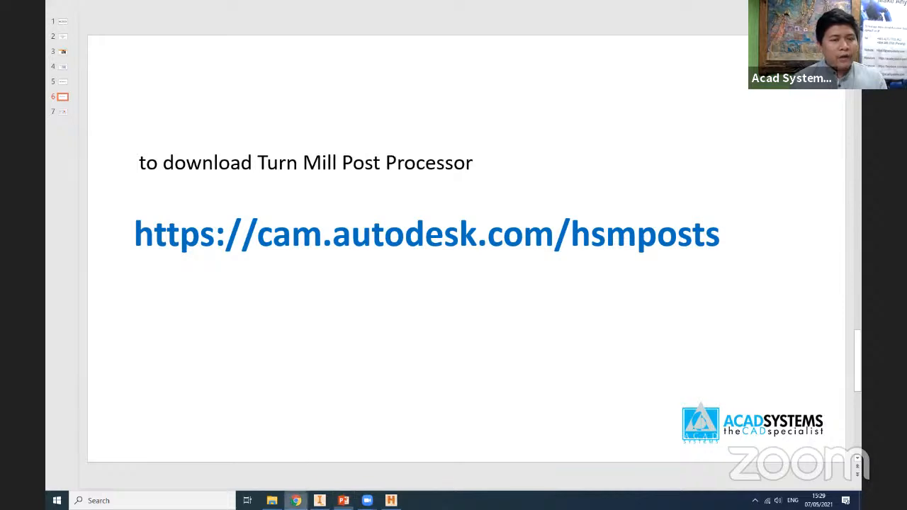
# - Switch to Chrome and browse the Mill / Turn post processors in the Autodesk post library at cam.autodesk.com/hsmposts
pyautogui.click(296, 498)
pyautogui.moveTo(335, 11); pyautogui.dragTo(230, 10)
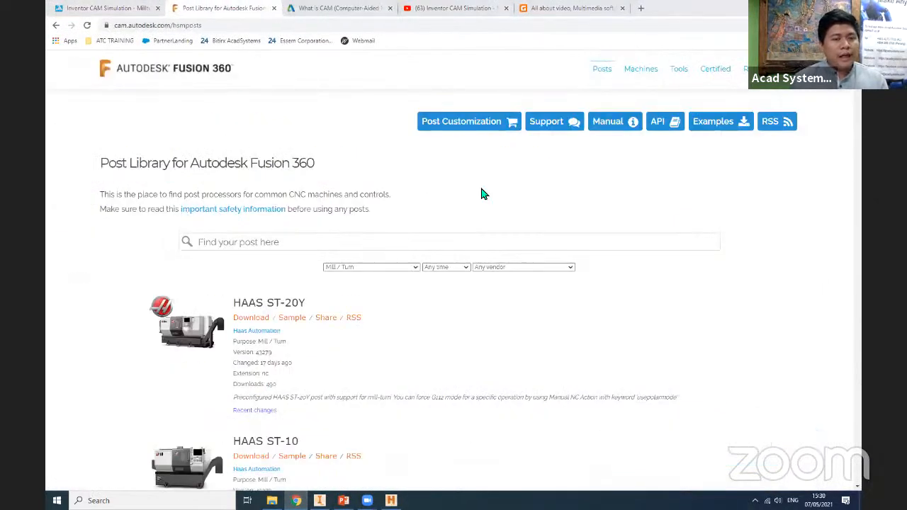
pyautogui.scroll(-2, 98, 293)
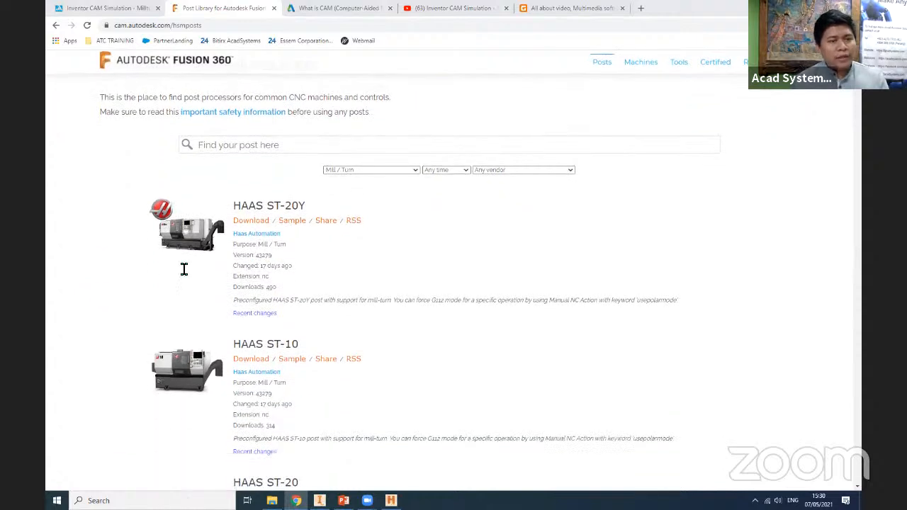
pyautogui.click(414, 172)
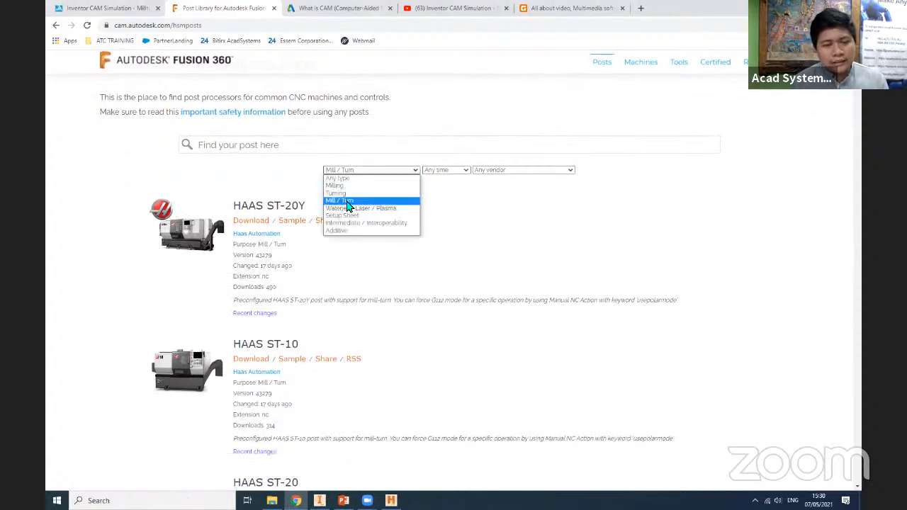
pyautogui.click(348, 201)
pyautogui.scroll(-2, 271, 227)
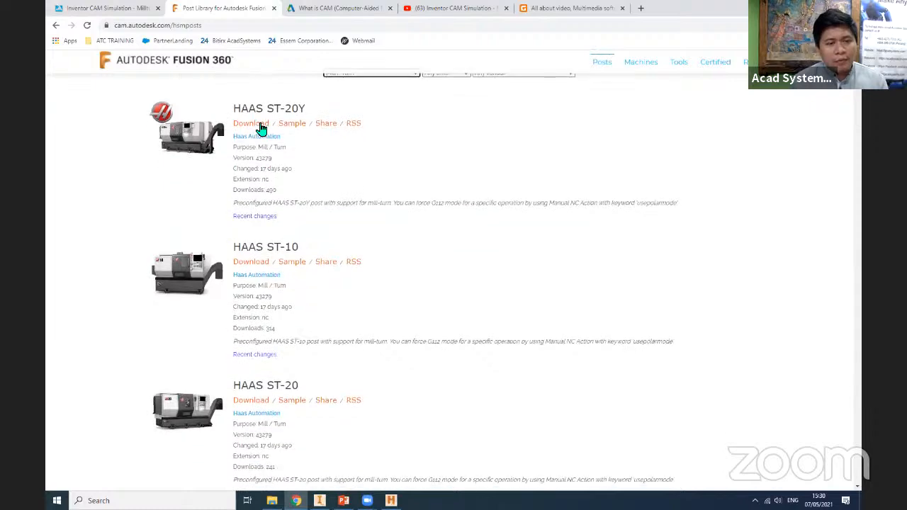
pyautogui.scroll(-10, 256, 277)
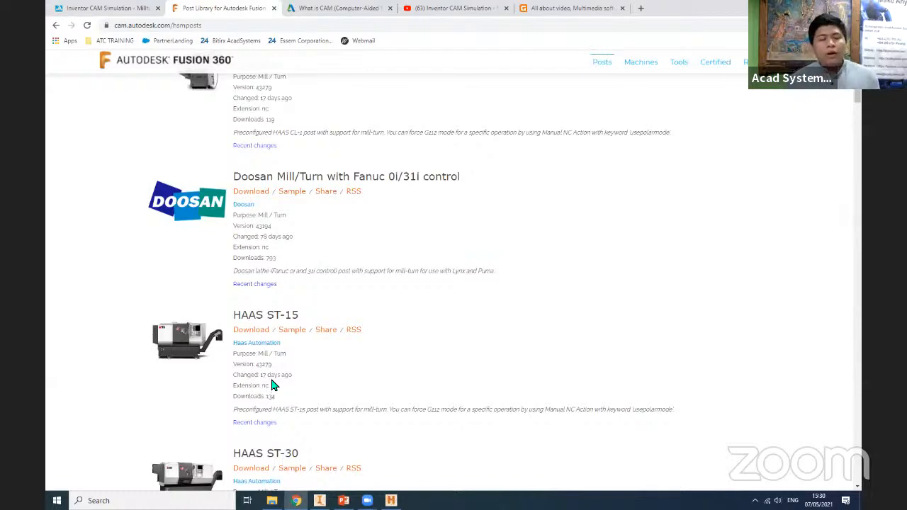
pyautogui.scroll(-13, 220, 350)
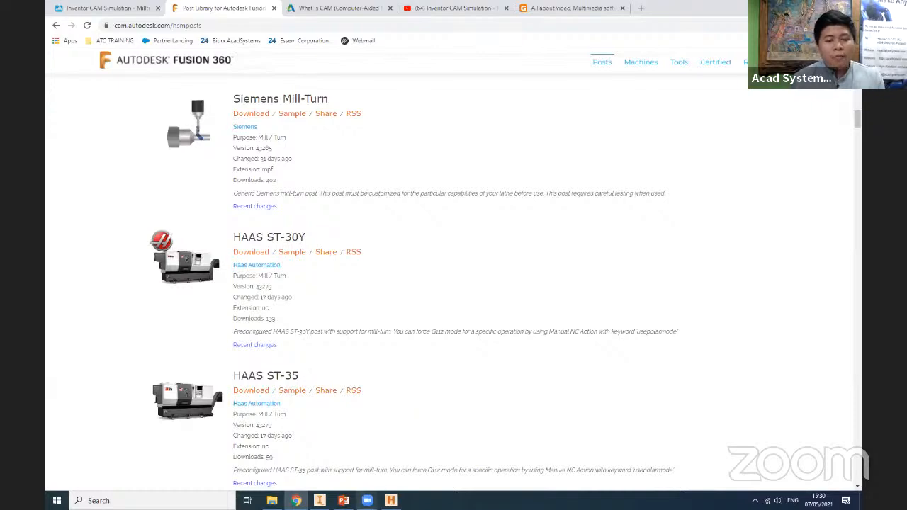
# - Switch back to Inventor and set the Post Process configuration folder to the Download subfolder of Inventor CAM/Posts
pyautogui.hotkey('alt', 'Tab')
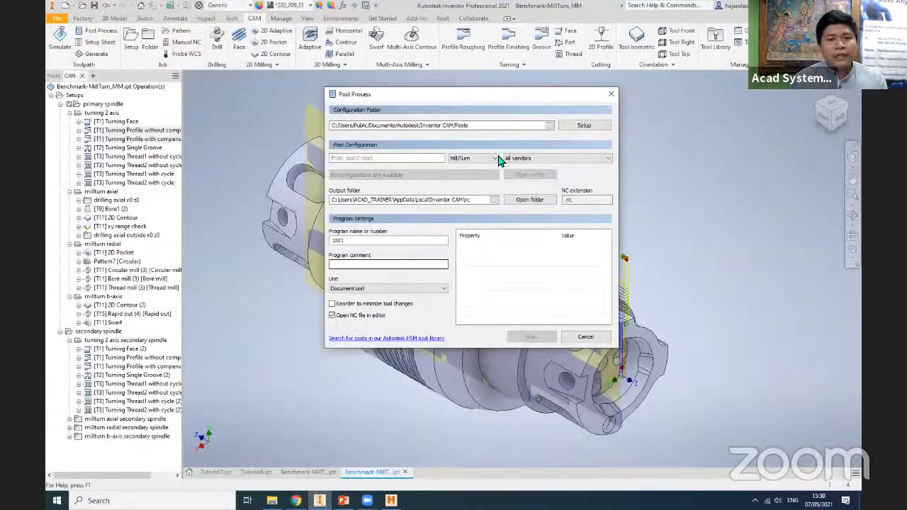
pyautogui.click(496, 158)
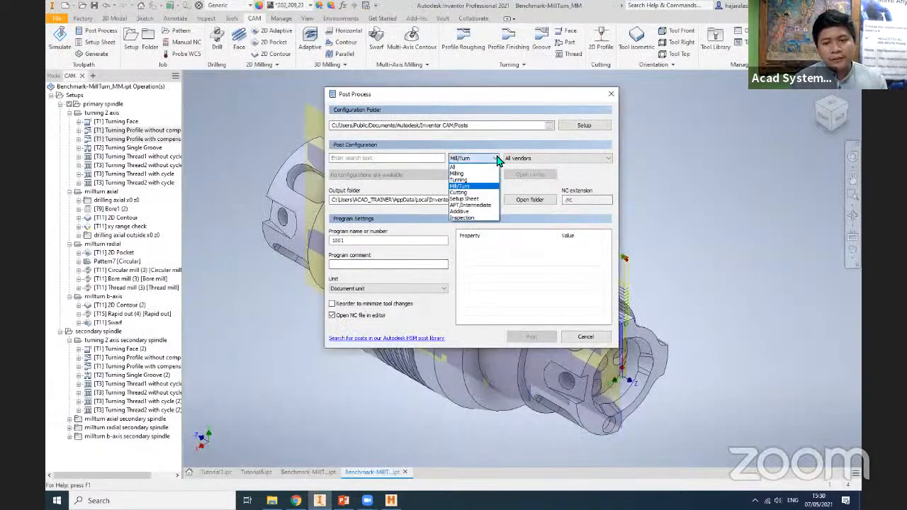
pyautogui.click(550, 129)
pyautogui.click(551, 129)
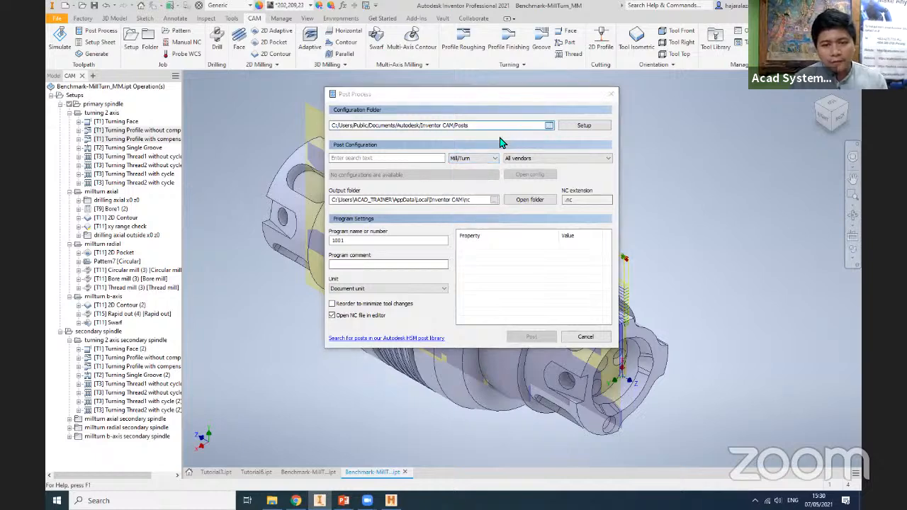
pyautogui.click(434, 174)
pyautogui.click(637, 343)
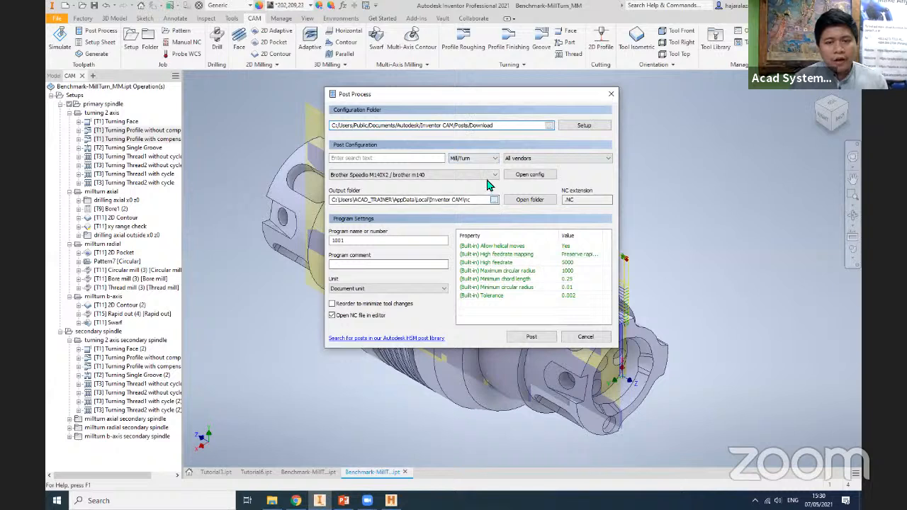
# - Try to post the two turning profile operations with the Mazak QTU 250-M configuration, saving the file as Mazak, and close the NC editor
pyautogui.click(485, 175)
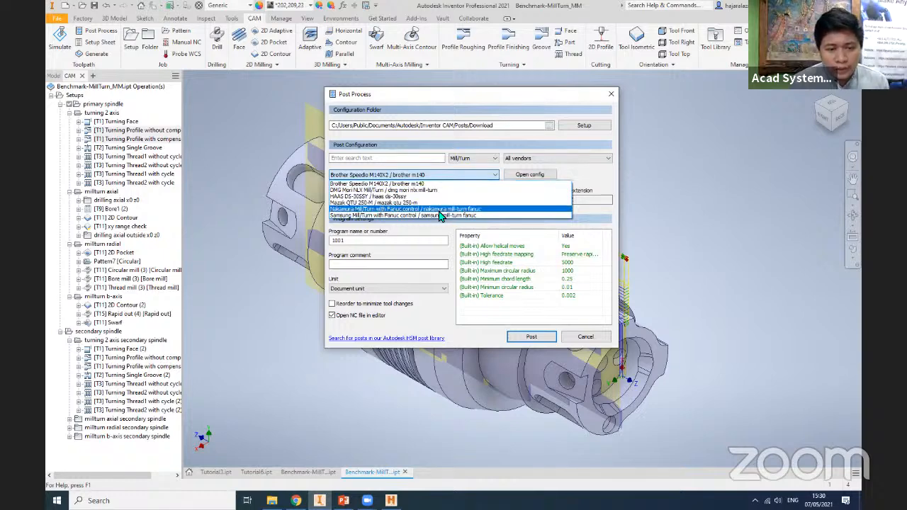
pyautogui.click(439, 203)
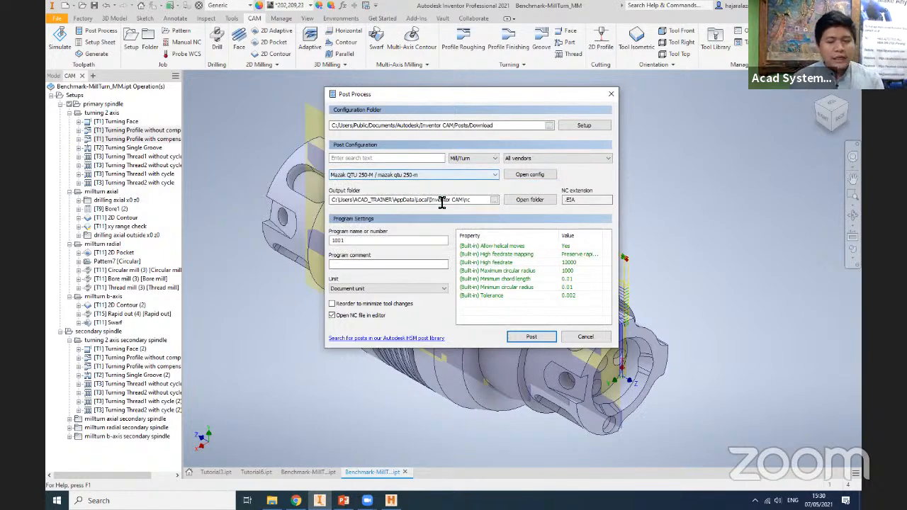
pyautogui.click(529, 338)
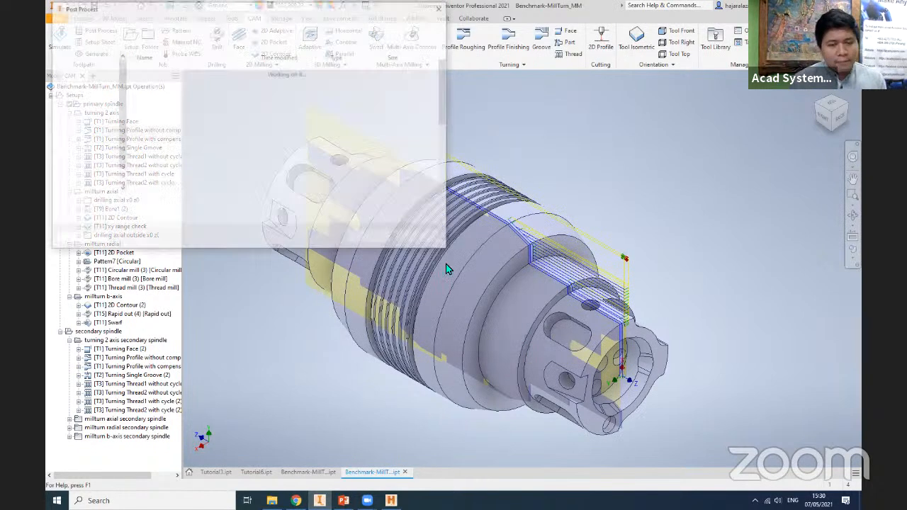
pyautogui.write('Mazak')
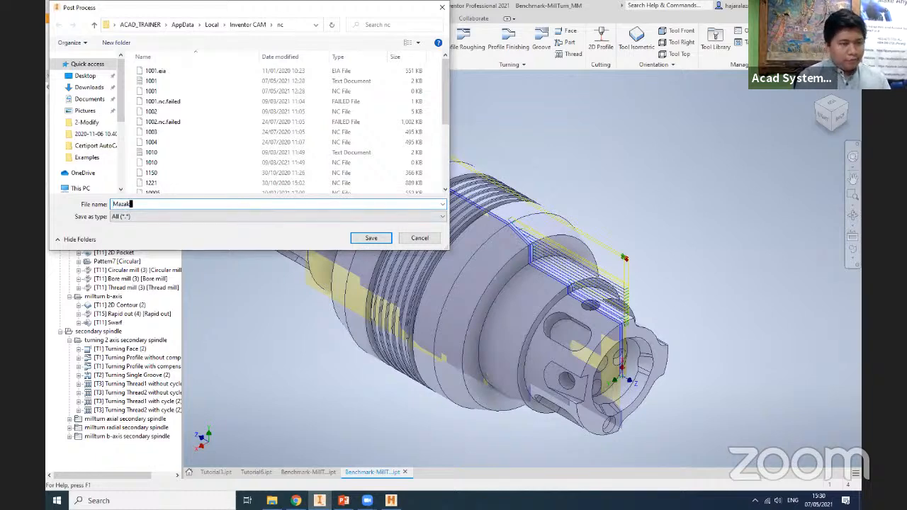
pyautogui.click(369, 239)
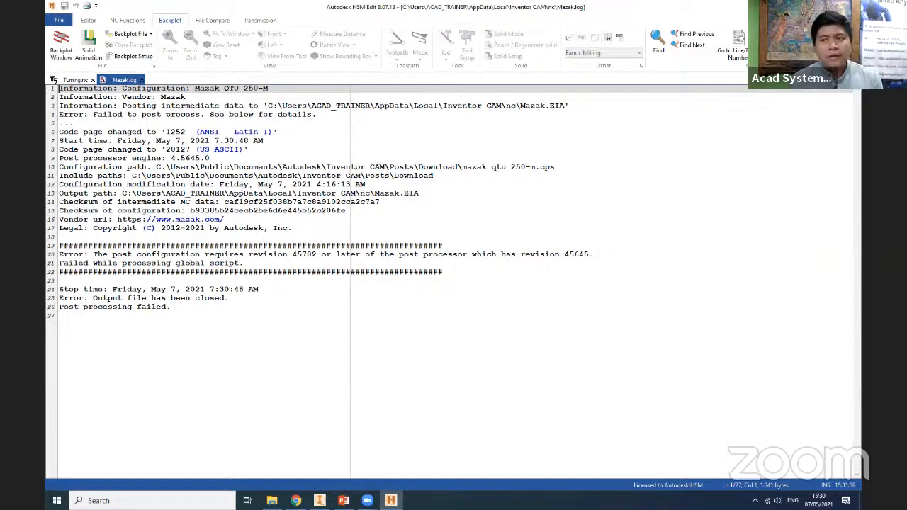
pyautogui.click(852, 6)
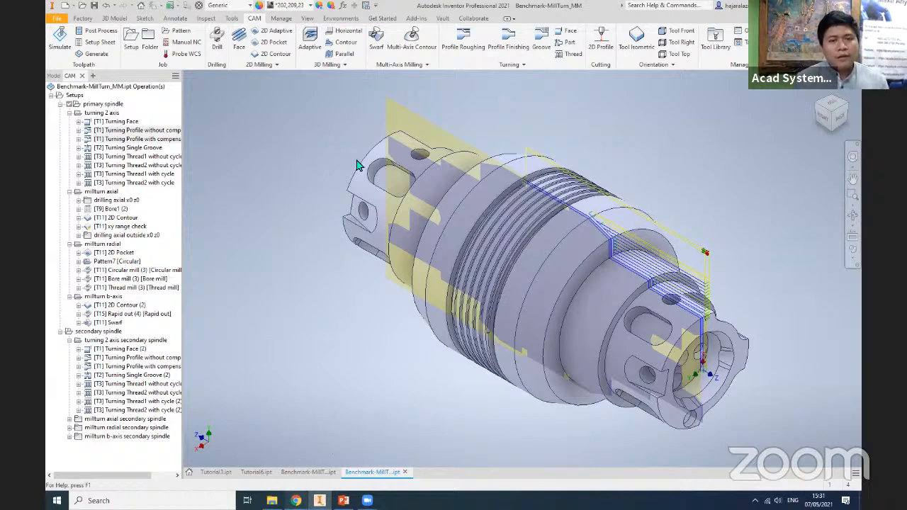
# - Switch to YouTube in Chrome, search for "acad systems", and look through the channel's latest videos
pyautogui.hotkey('alt', 'Tab')
pyautogui.click(443, 14)
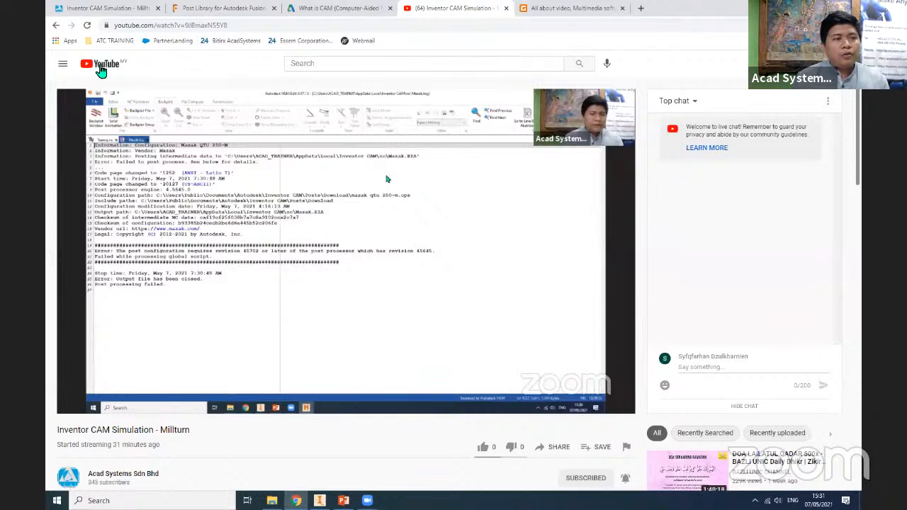
pyautogui.click(316, 64)
pyautogui.write('acad')
pyautogui.press('Down')
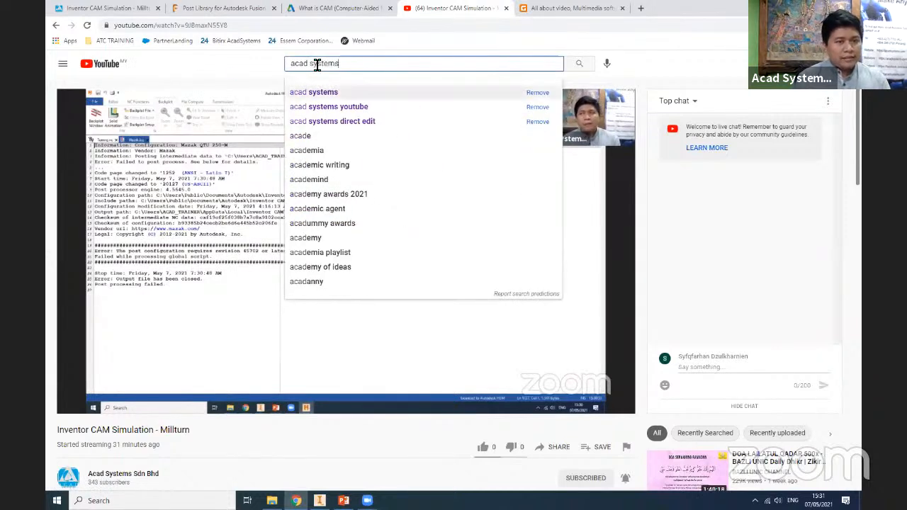
pyautogui.press('Return')
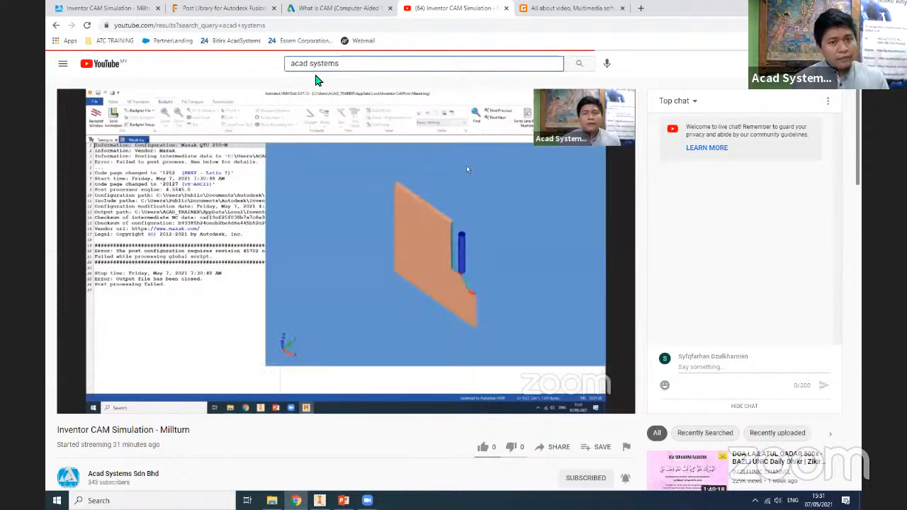
pyautogui.scroll(-1, 454, 324)
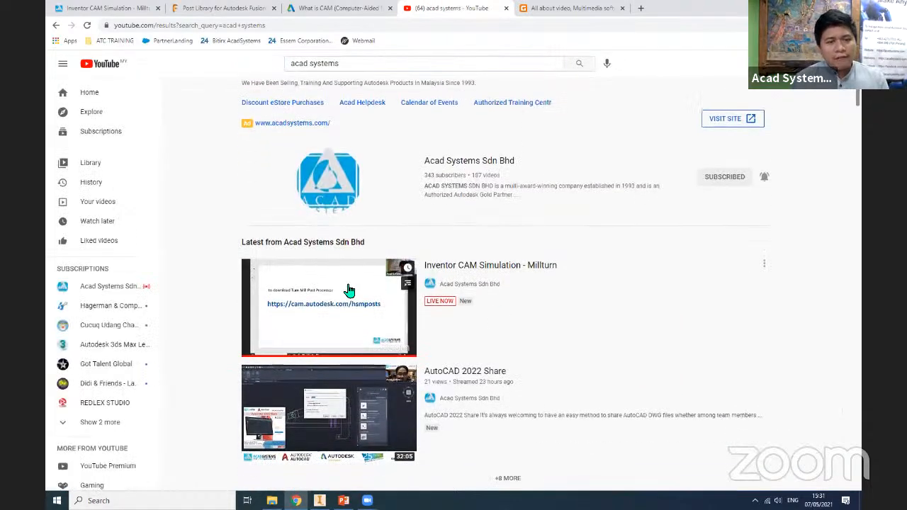
pyautogui.scroll(1, 314, 283)
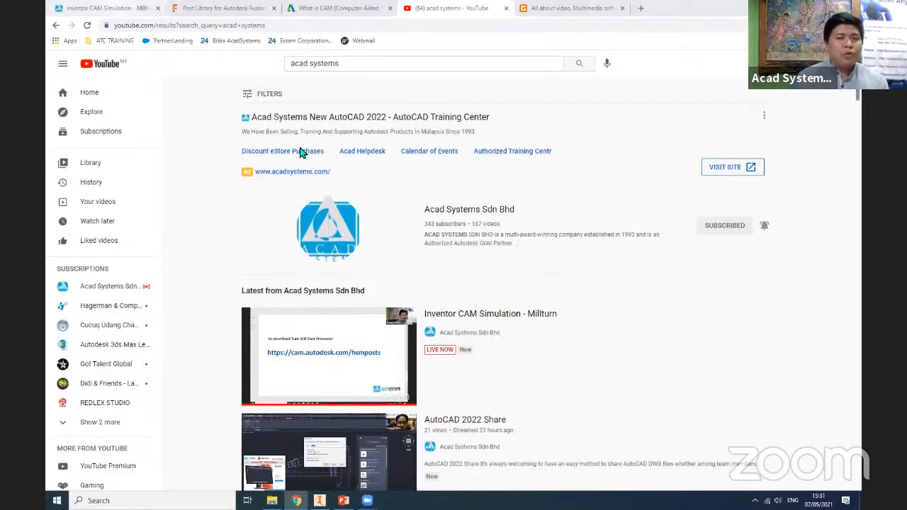
# - Show the beginning of the Acad Systems event page for the Inventor CAM Simulation lesson in Chrome
pyautogui.click(114, 8)
pyautogui.scroll(8, 849, 221)
pyautogui.scroll(5, 525, 118)
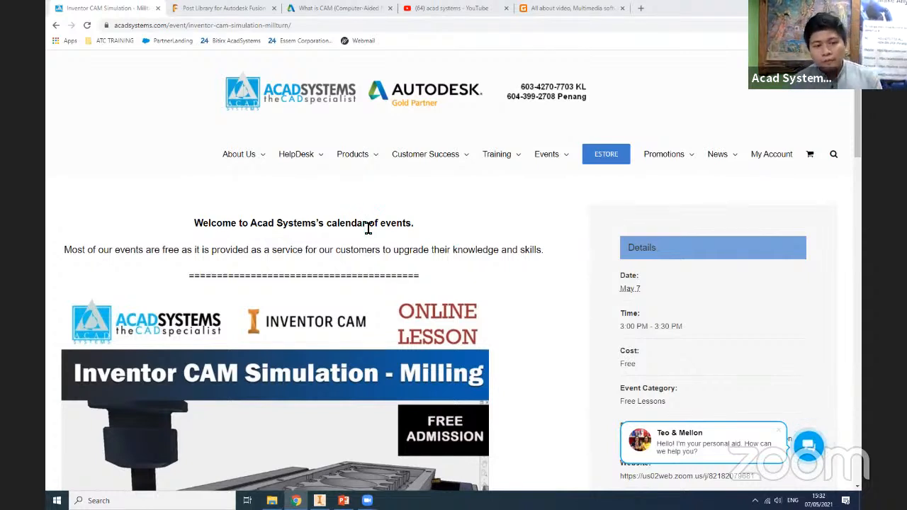
# - Switch to PowerPoint and show the Inventor CAM Mill turn title slide
pyautogui.click(343, 500)
pyautogui.click(62, 24)
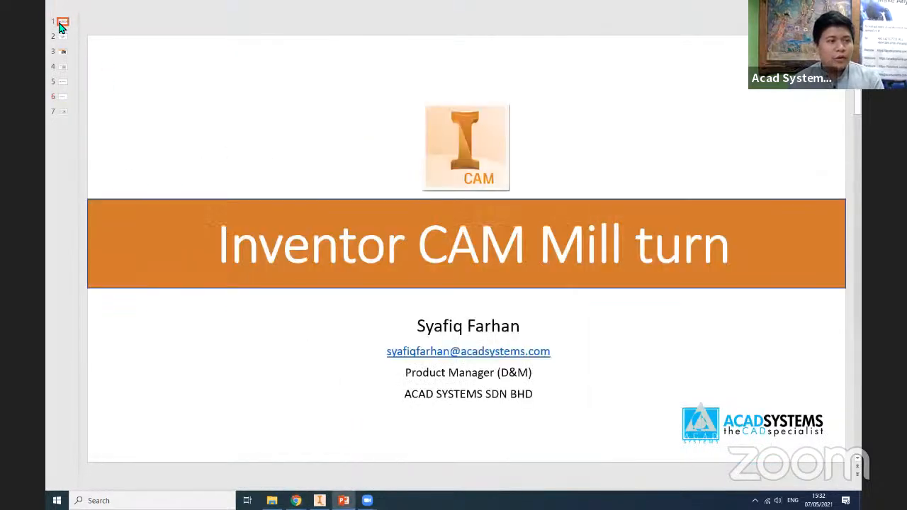